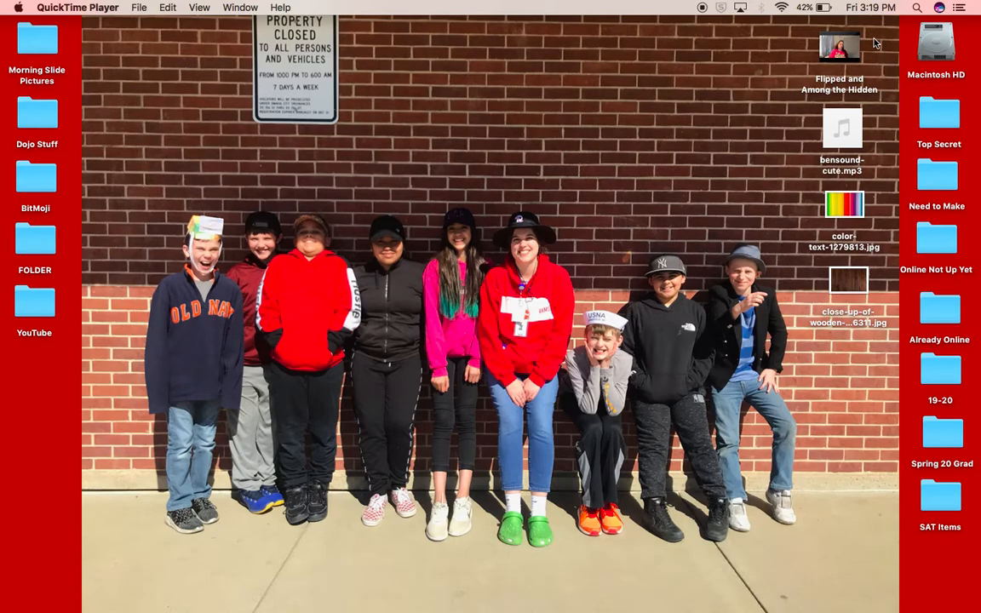
# - Restore the minimized Chrome window showing the Bensound royalty-free music site and move it up on the desktop
pyautogui.moveTo(852, 33)
pyautogui.moveTo(2, 366)
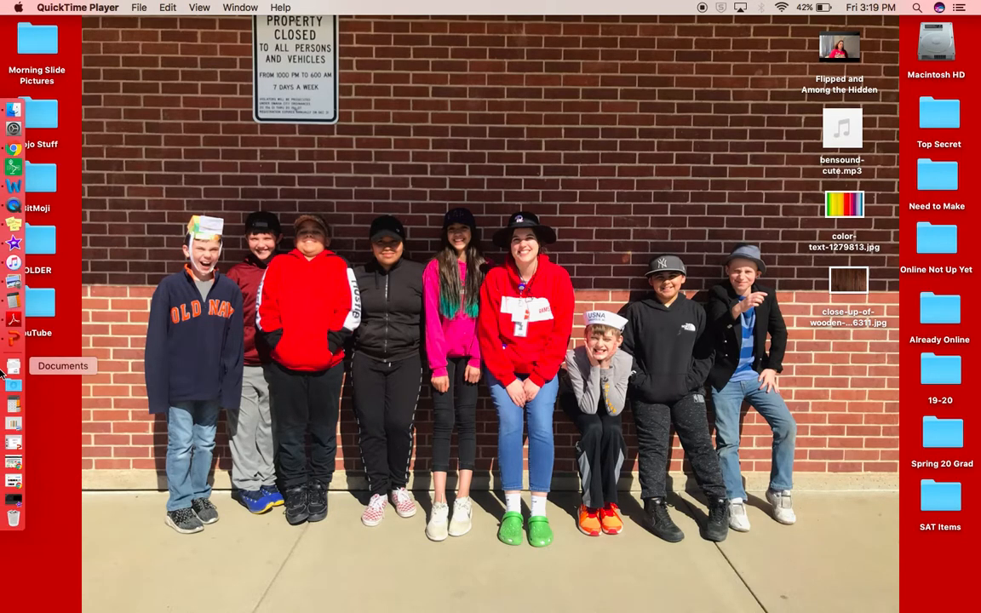
pyautogui.click(15, 463)
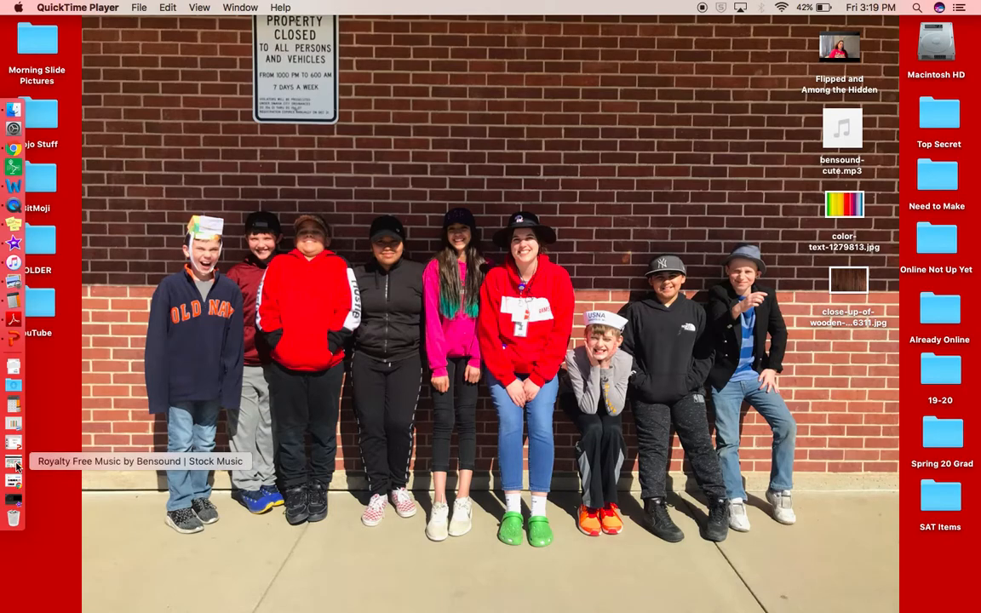
pyautogui.click(17, 467)
pyautogui.click(14, 466)
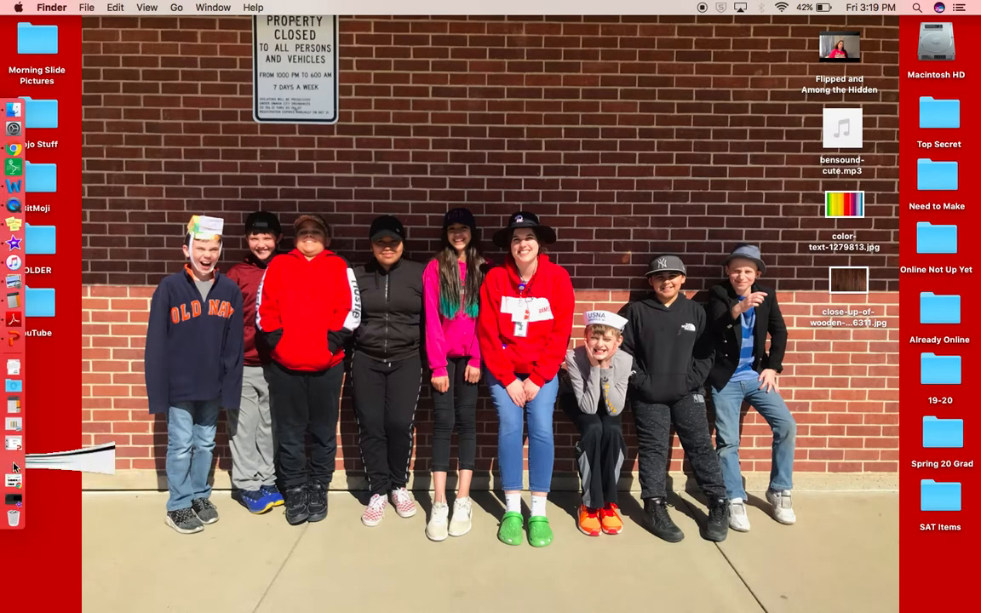
pyautogui.moveTo(404, 76); pyautogui.dragTo(415, 17)
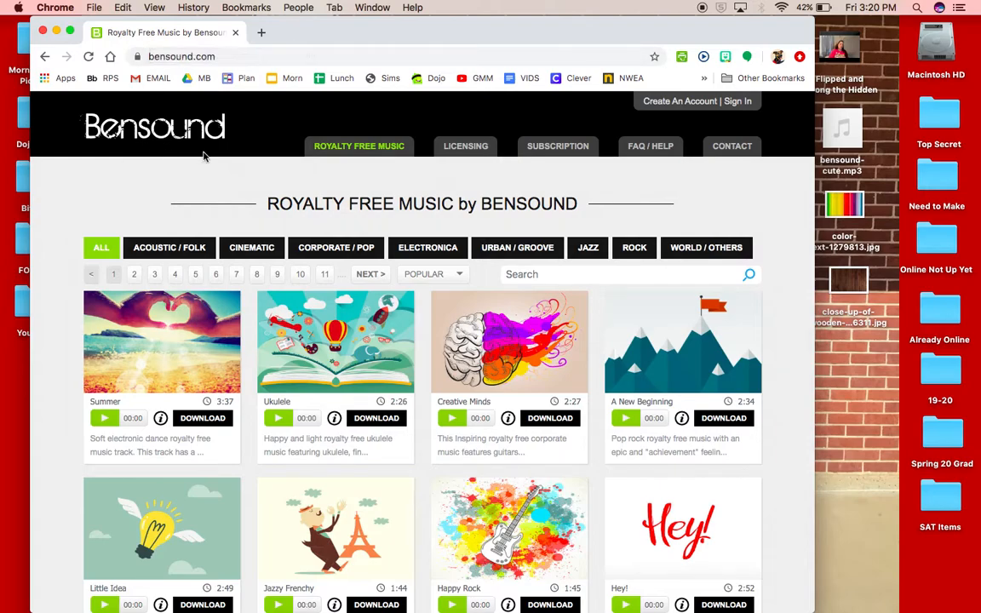
# - Preview the Bensound tracks "A New Beginning" and "Little Idea", adjusting the system volume for listening
pyautogui.scroll(-3, 217, 199)
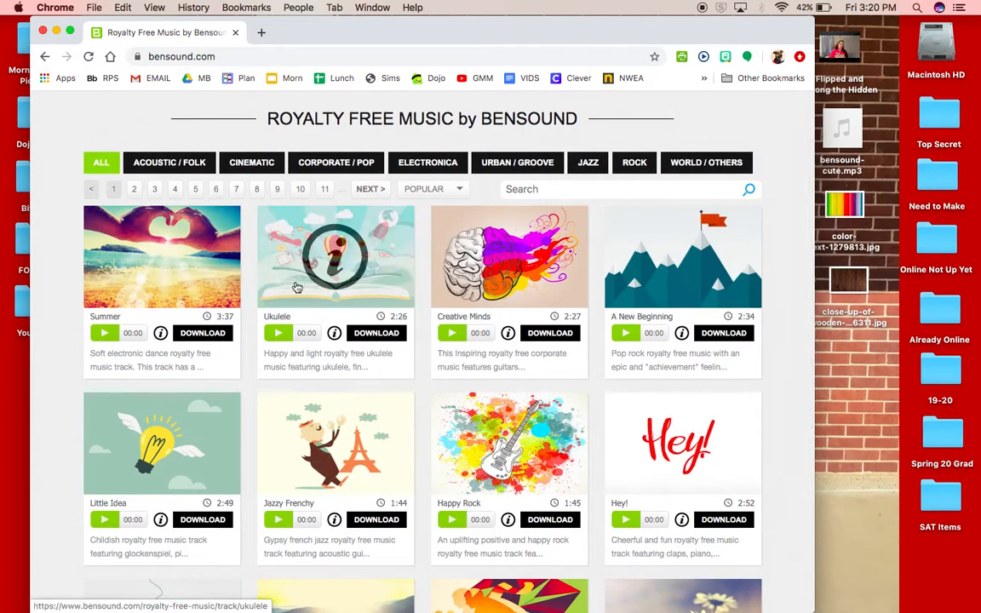
pyautogui.scroll(-2, 716, 423)
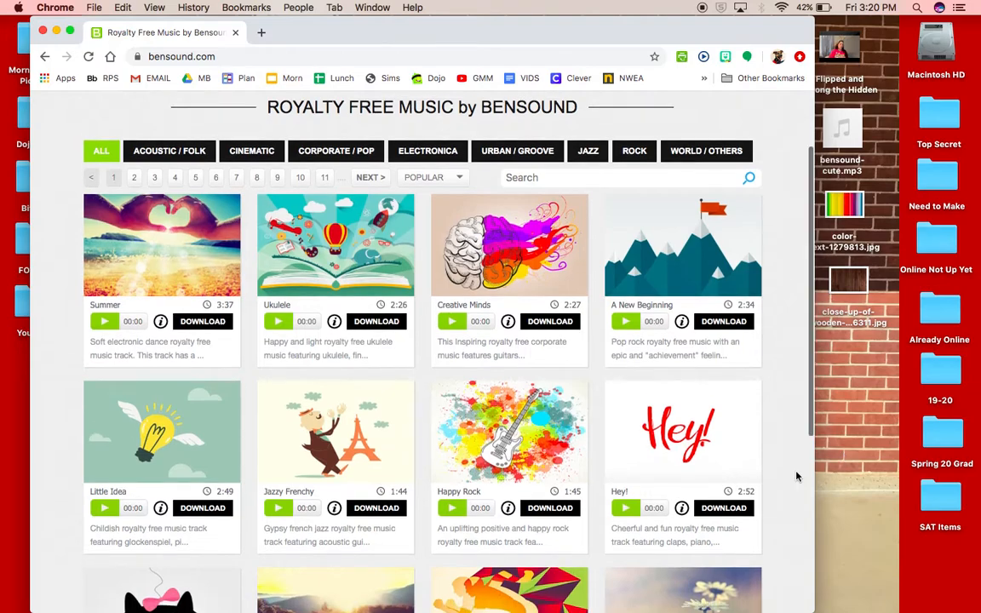
pyautogui.click(630, 288)
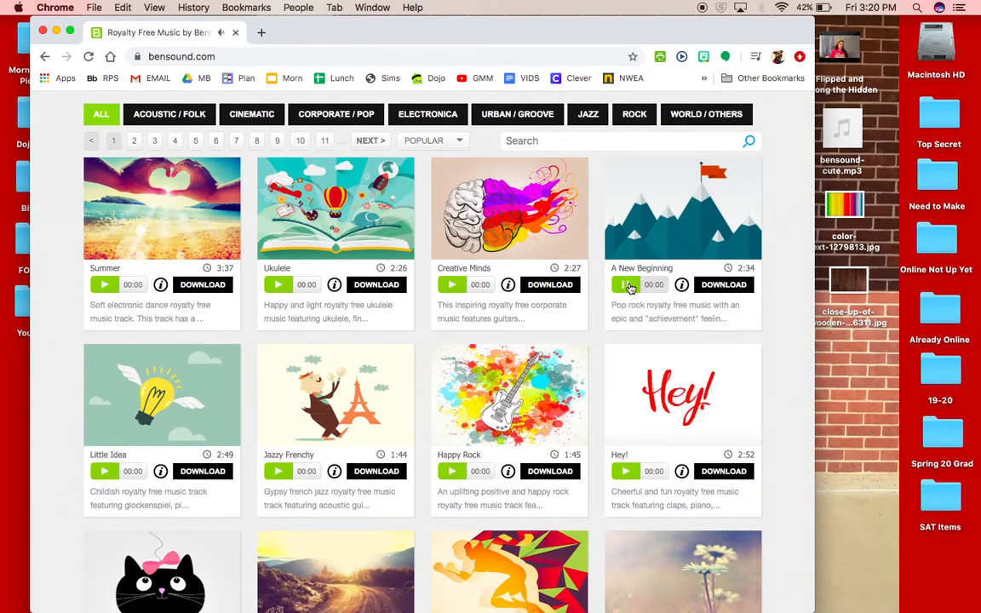
pyautogui.press('XF86AudioRaiseVolume')
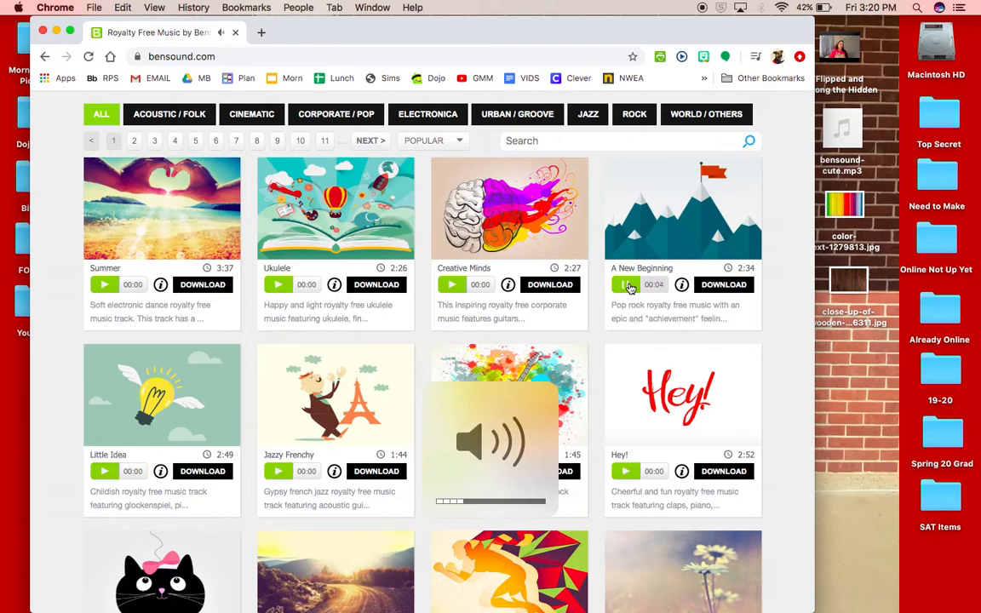
pyautogui.click(102, 473)
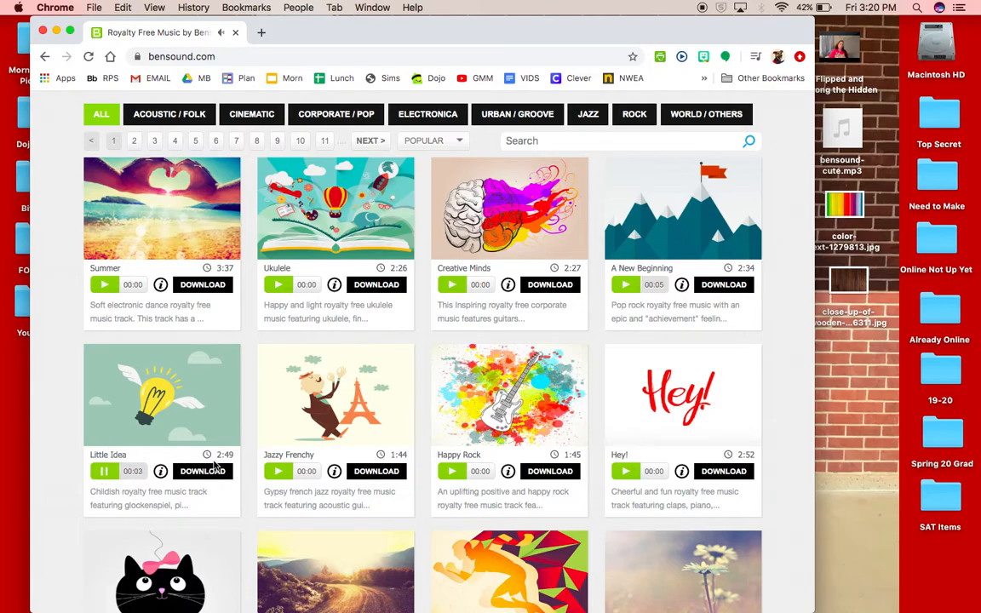
pyautogui.press('XF86AudioLowerVolume')
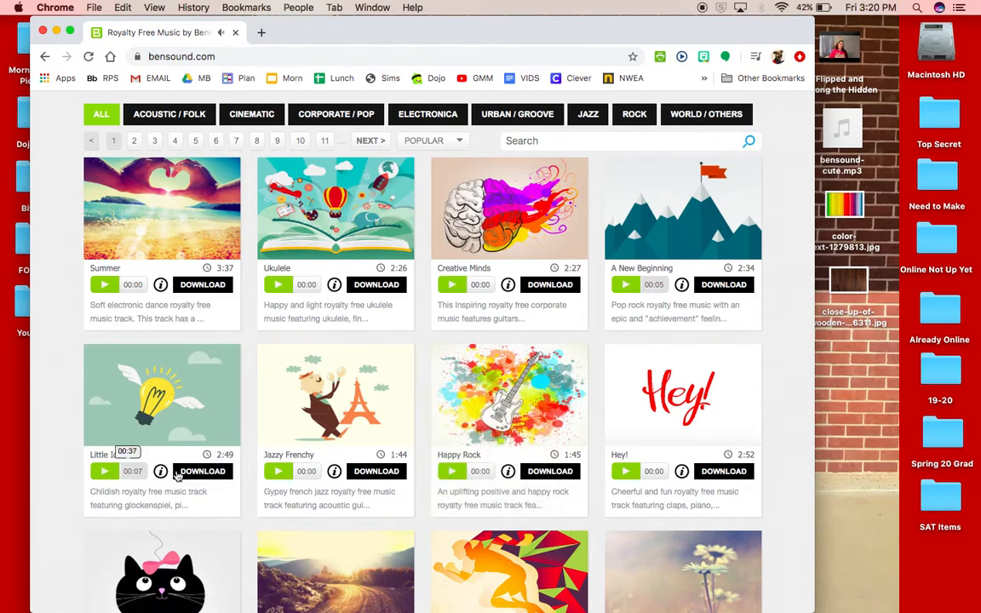
# - Preview the Bensound track "Cute", stop playback and minimize the browser window
pyautogui.scroll(-4, 140, 471)
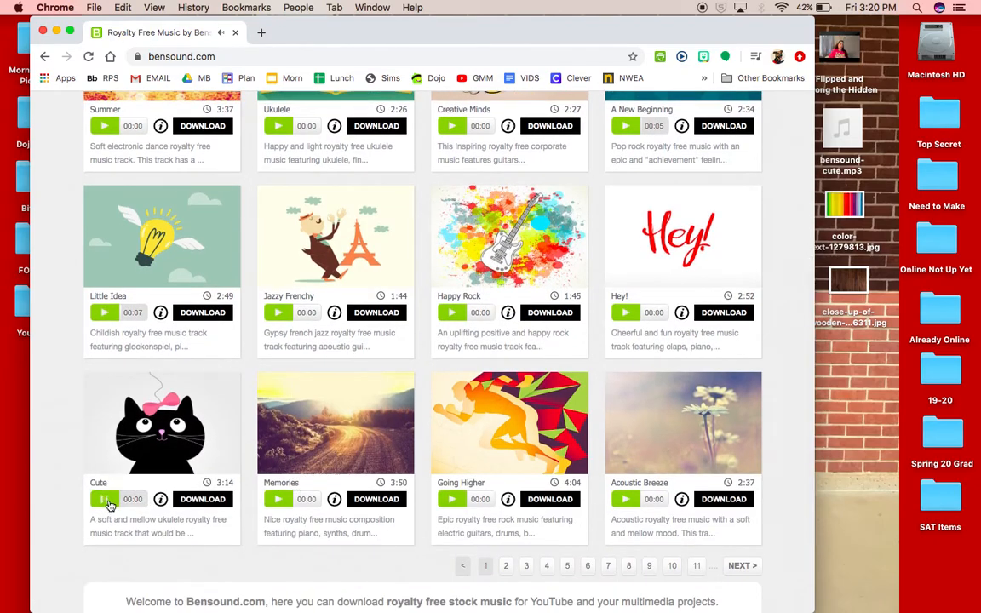
pyautogui.click(103, 499)
pyautogui.scroll(1, 229, 476)
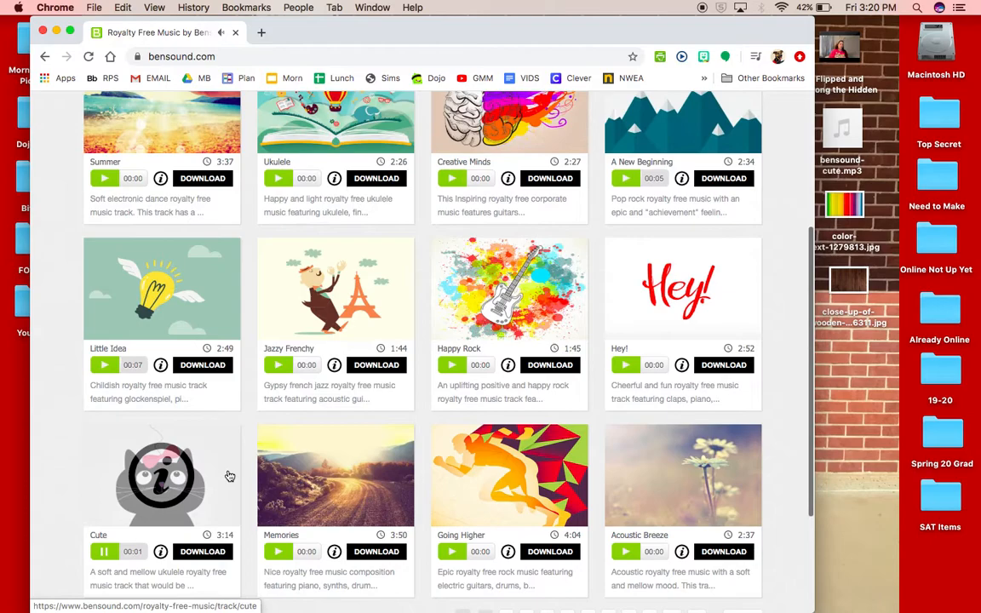
pyautogui.click(102, 553)
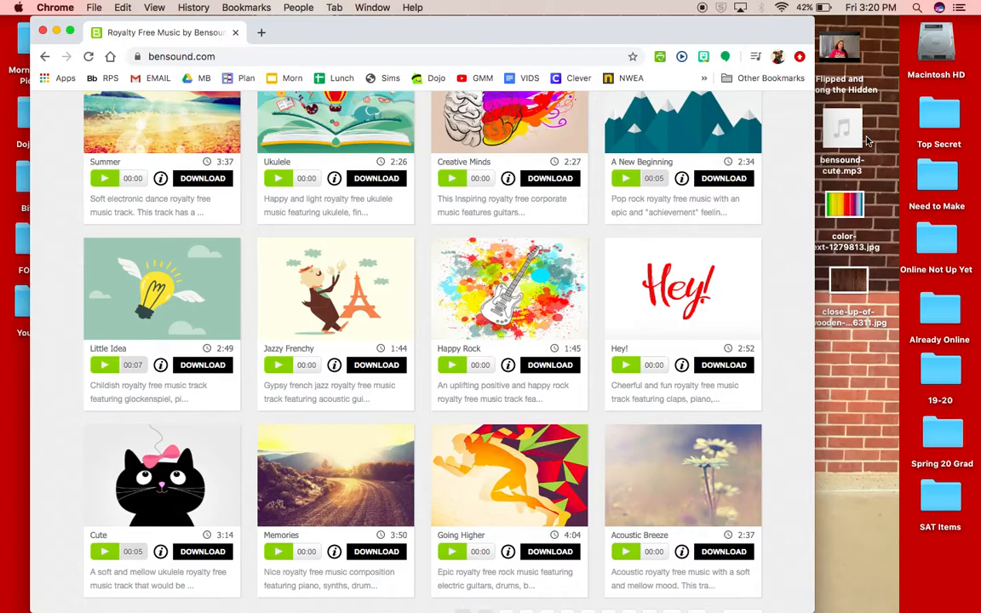
pyautogui.moveTo(860, 138)
pyautogui.click(57, 33)
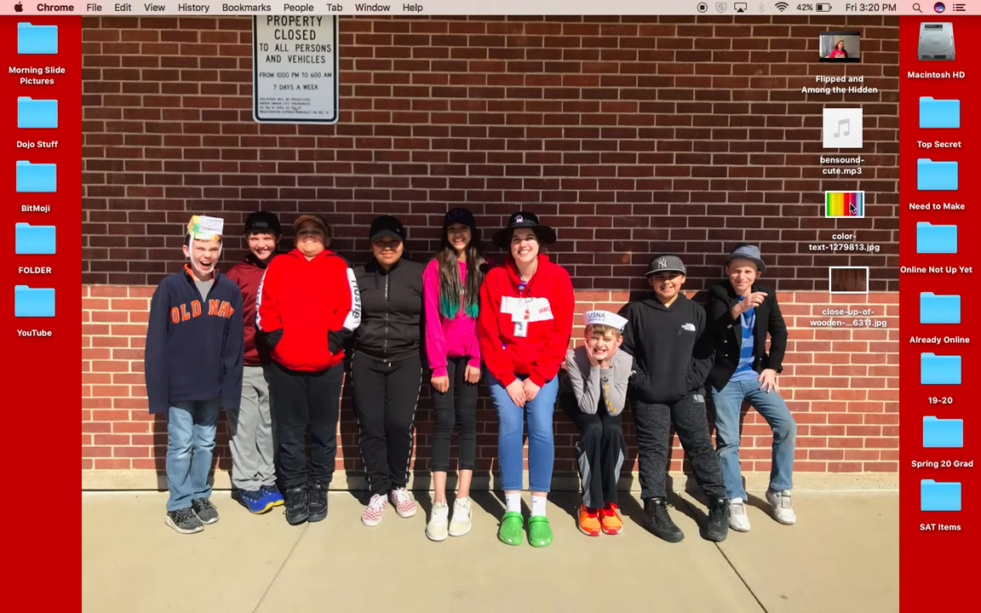
# - Restore the browser and search Google for "royalty free backgrounds" in a new tab
pyautogui.moveTo(4, 341)
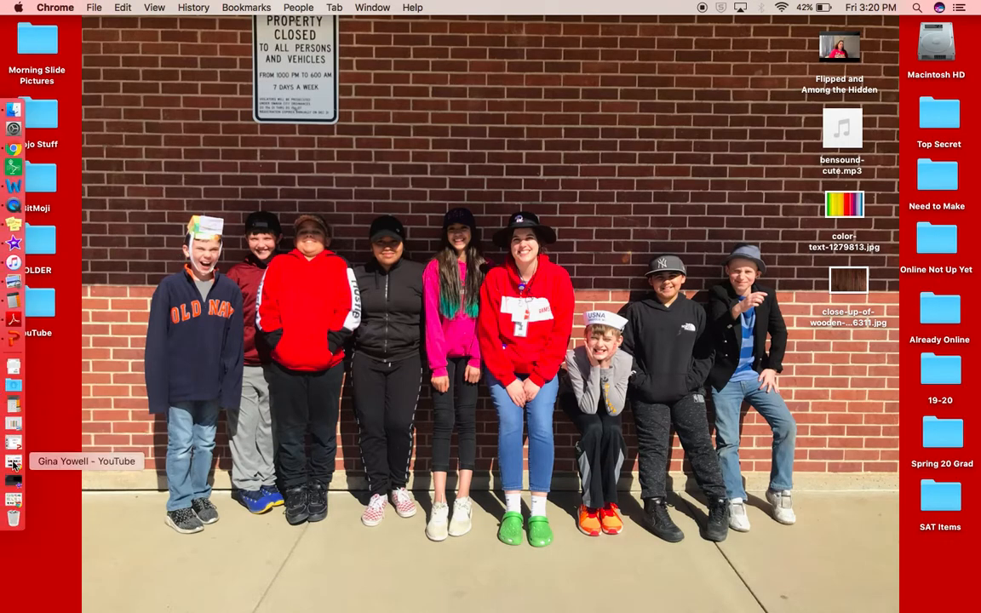
pyautogui.click(13, 443)
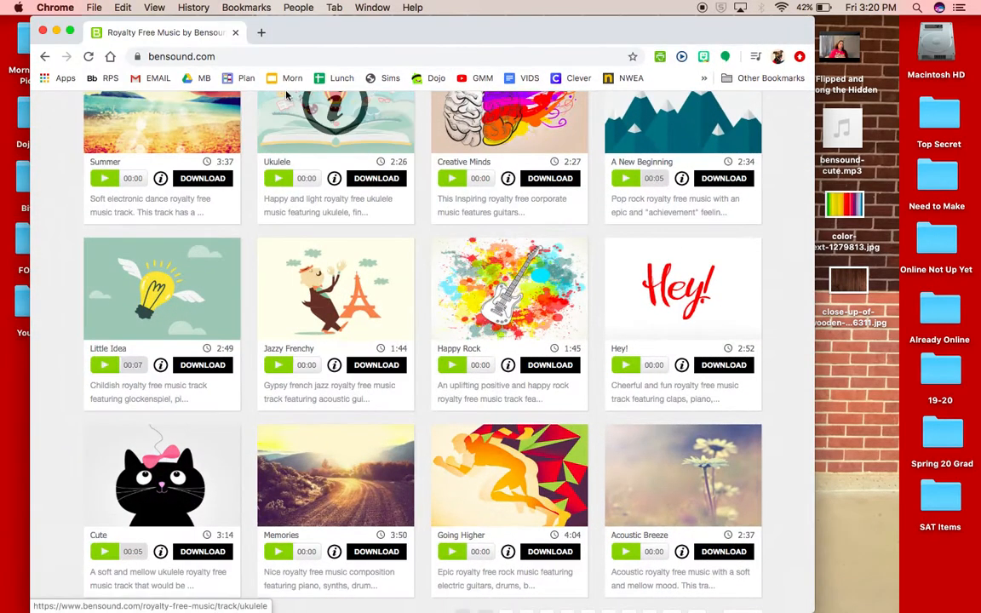
pyautogui.click(262, 33)
pyautogui.write('r')
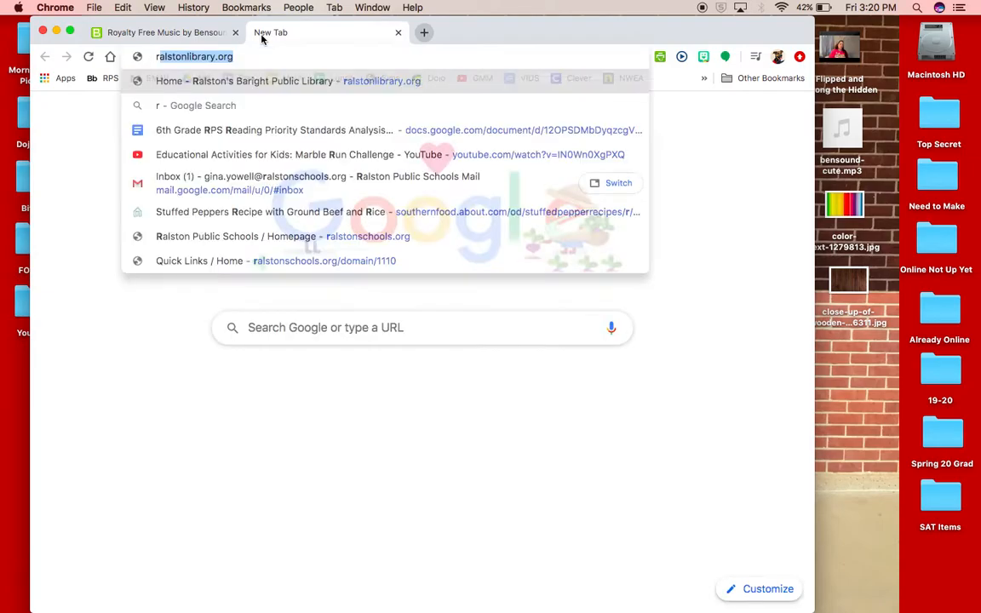
pyautogui.write('oyalty fee')
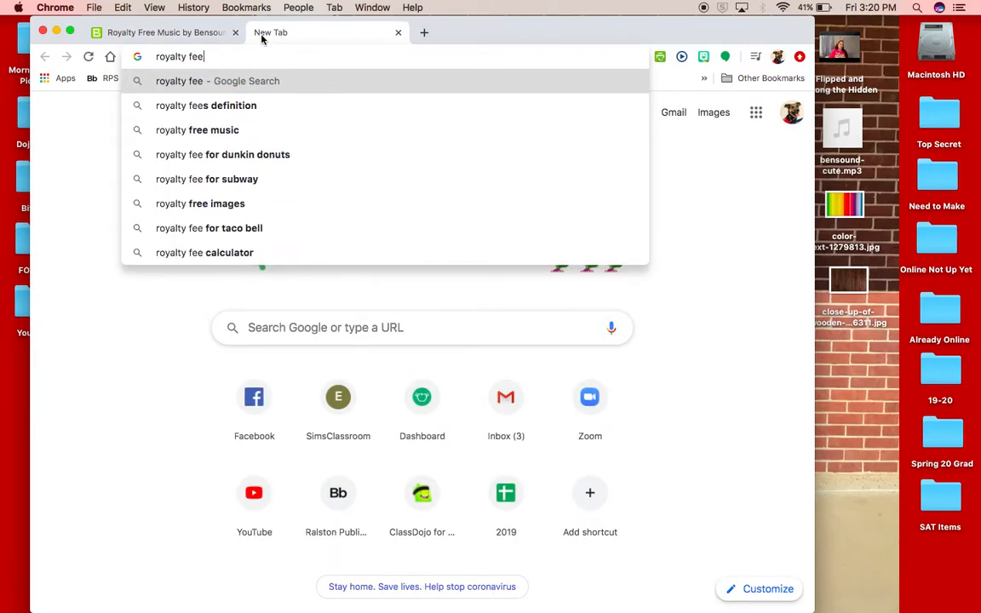
pyautogui.press('BackSpace')
pyautogui.press('BackSpace')
pyautogui.write('ree backgrounds')
pyautogui.press('Return')
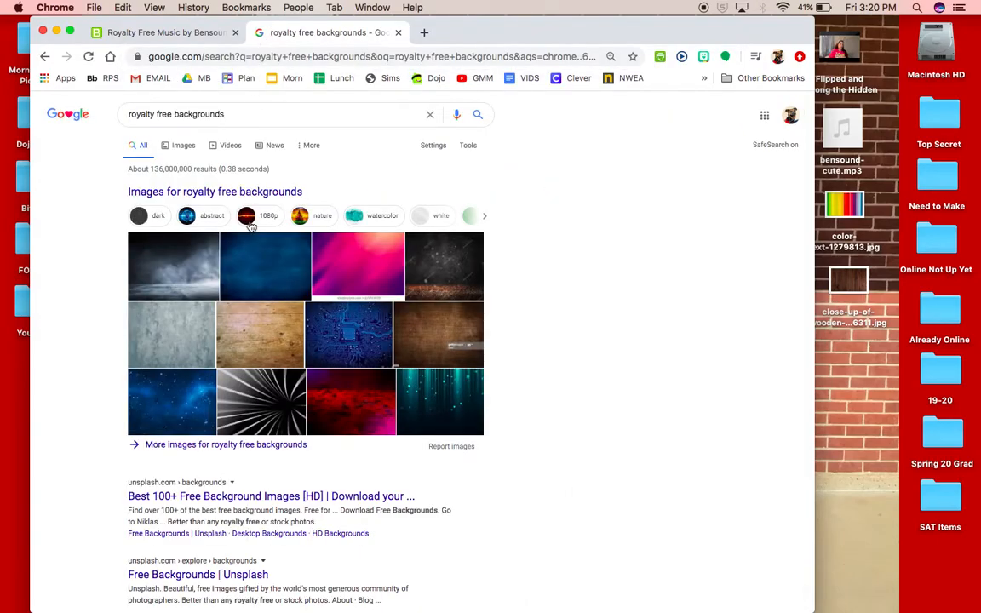
# - Open the Pexels background photos result, browse the images on offer and minimize the browser window
pyautogui.scroll(-3, 225, 514)
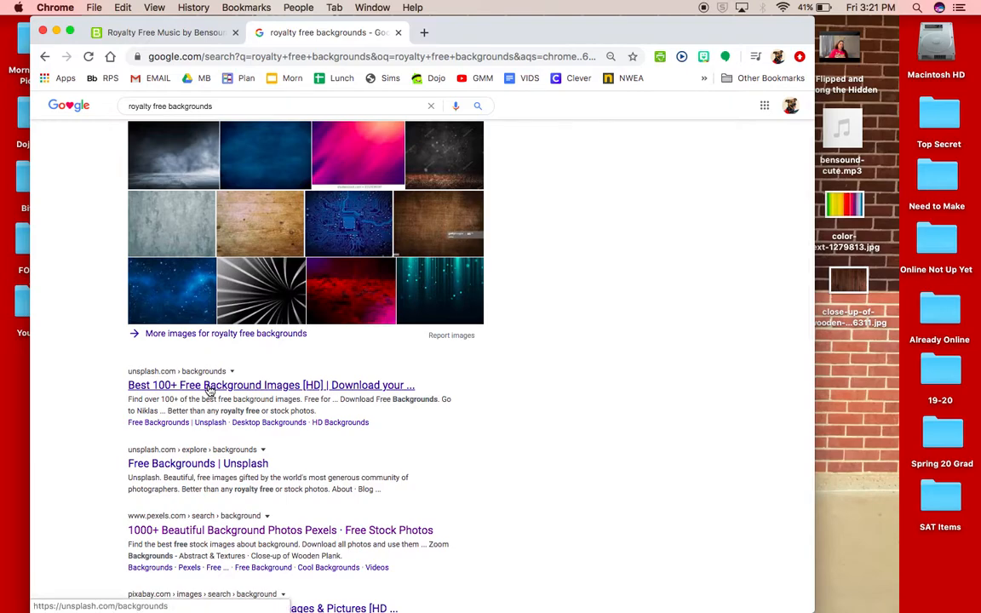
pyautogui.click(202, 530)
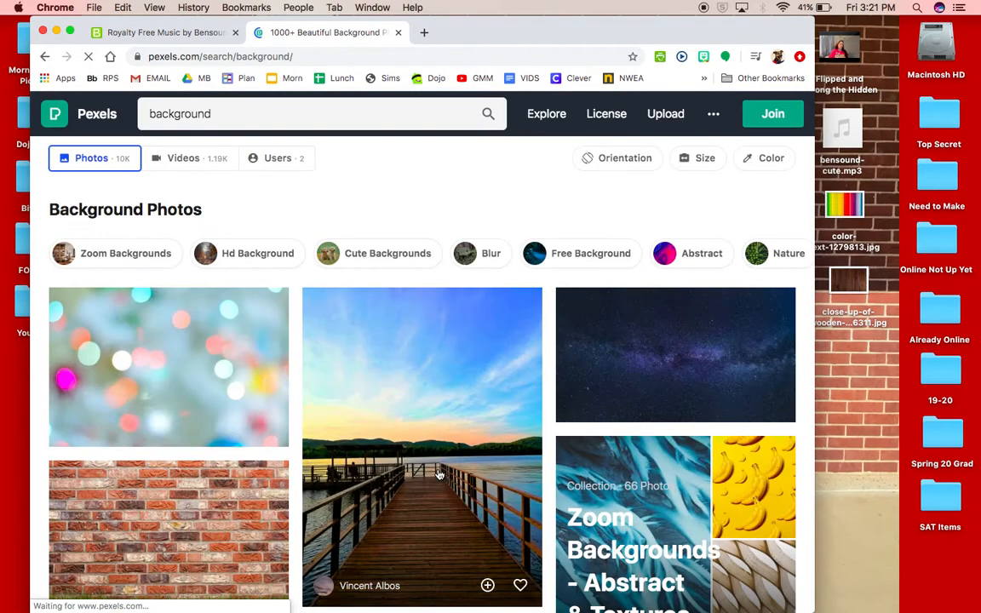
pyautogui.scroll(-5, 414, 407)
pyautogui.scroll(-3, 414, 407)
pyautogui.scroll(2, 412, 408)
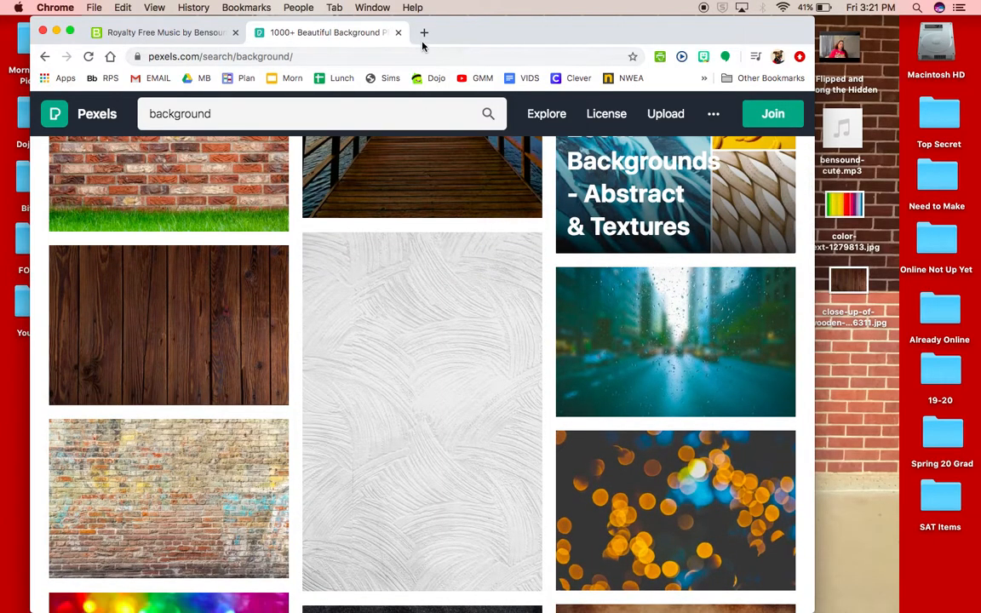
pyautogui.scroll(-5, 448, 279)
pyautogui.scroll(8, 448, 278)
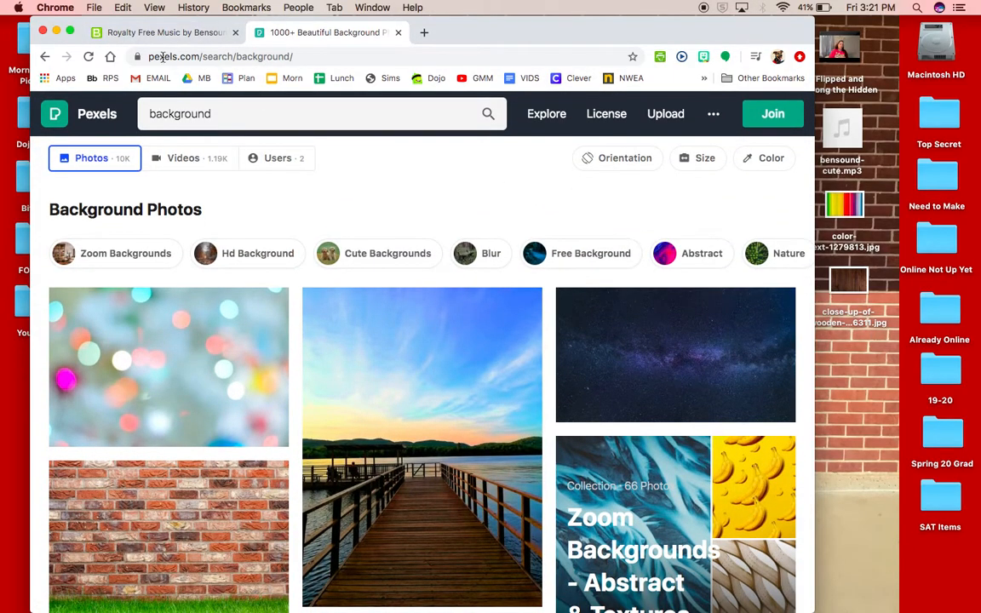
pyautogui.click(56, 31)
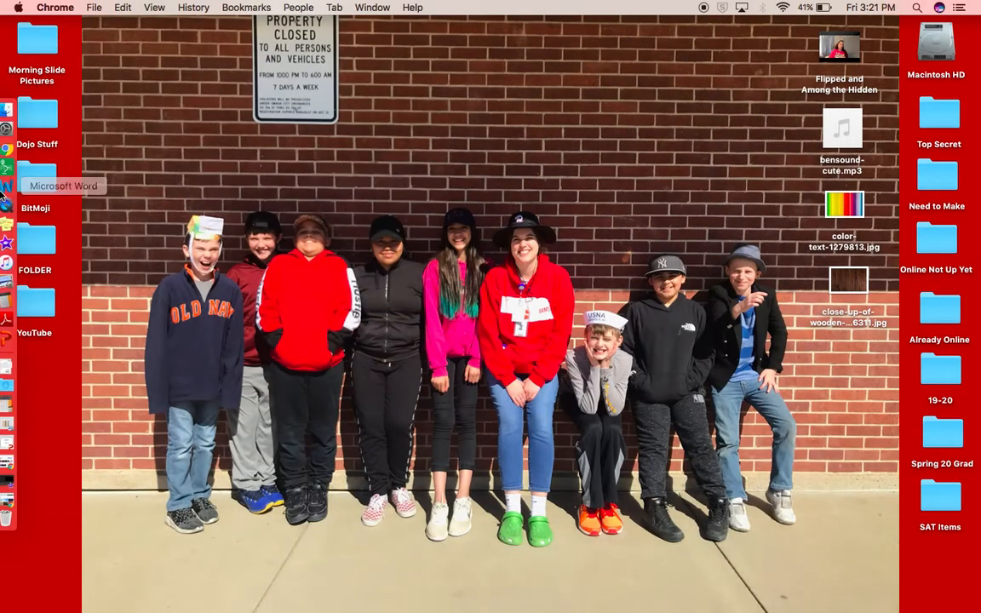
# - Switch to iMovie and position the My Movie project window so the desktop media files show beside it
pyautogui.moveTo(7, 296)
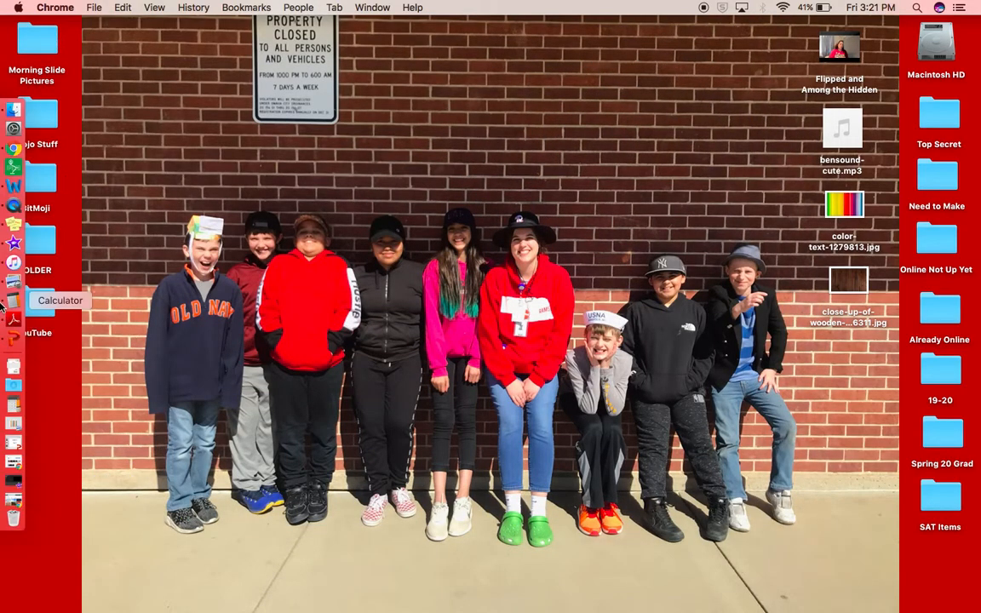
pyautogui.click(13, 245)
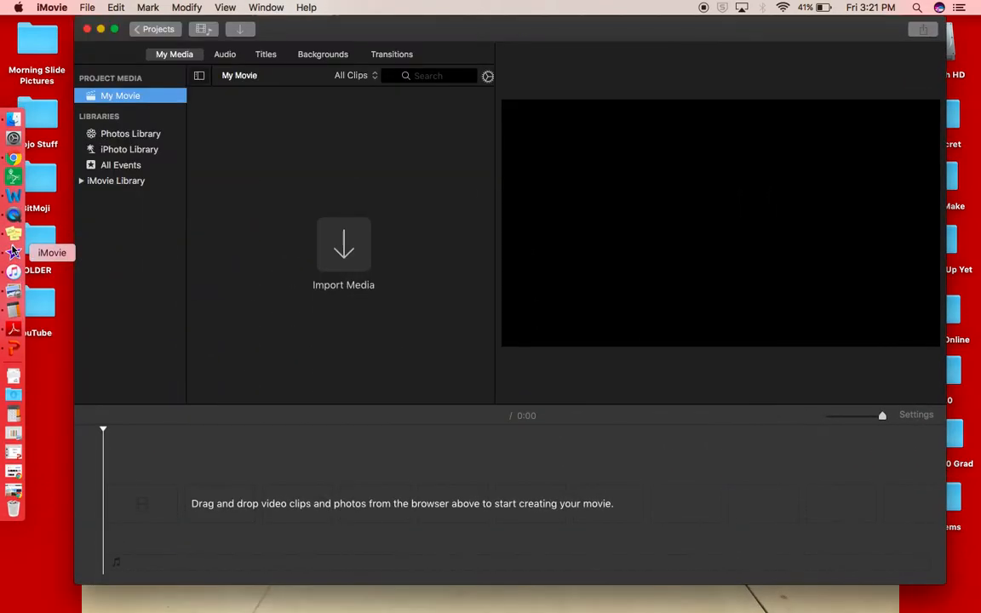
pyautogui.moveTo(395, 29); pyautogui.dragTo(320, 7)
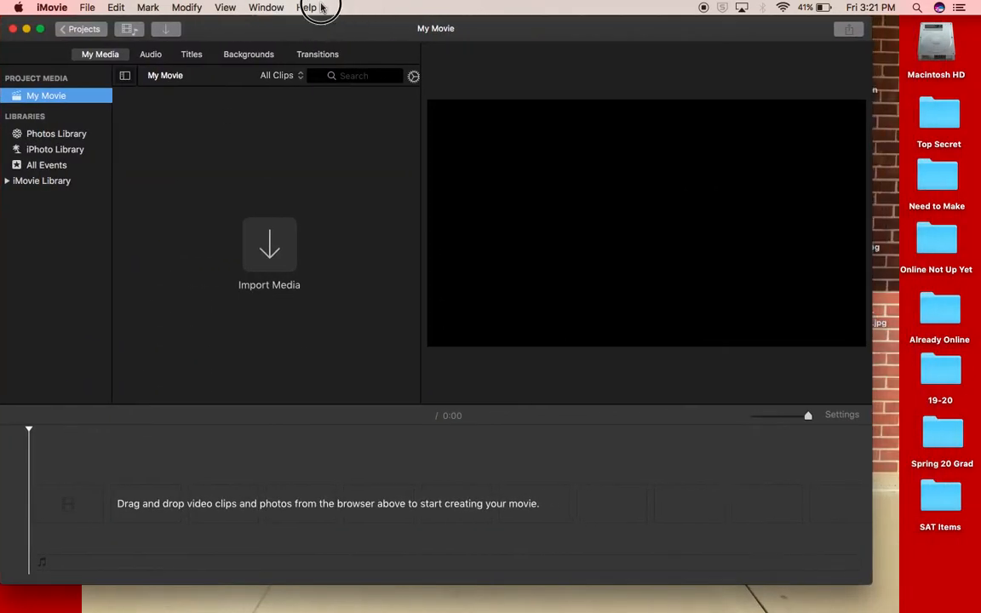
pyautogui.moveTo(857, 584); pyautogui.dragTo(763, 577)
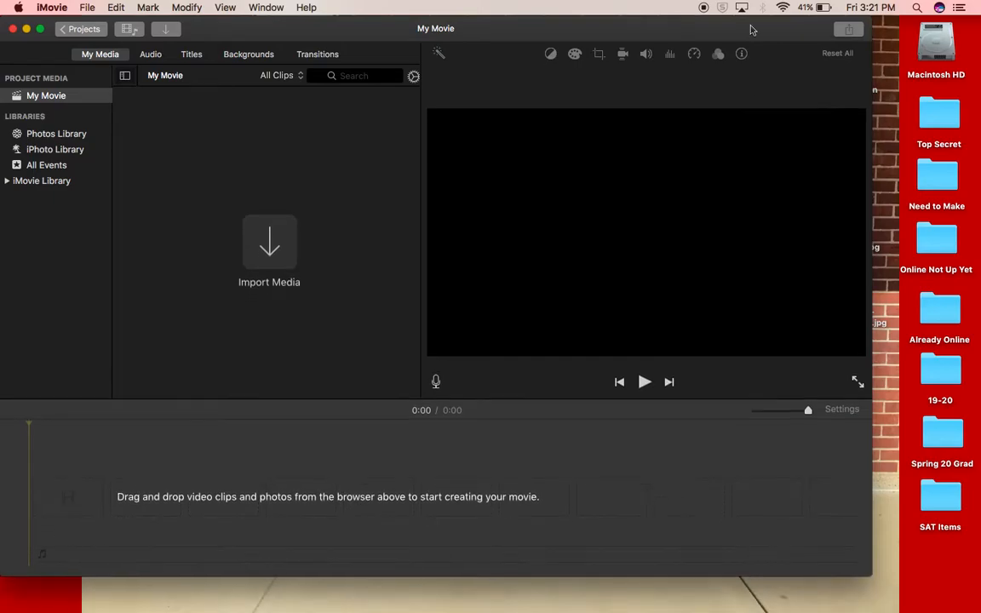
pyautogui.moveTo(740, 28); pyautogui.dragTo(685, 22)
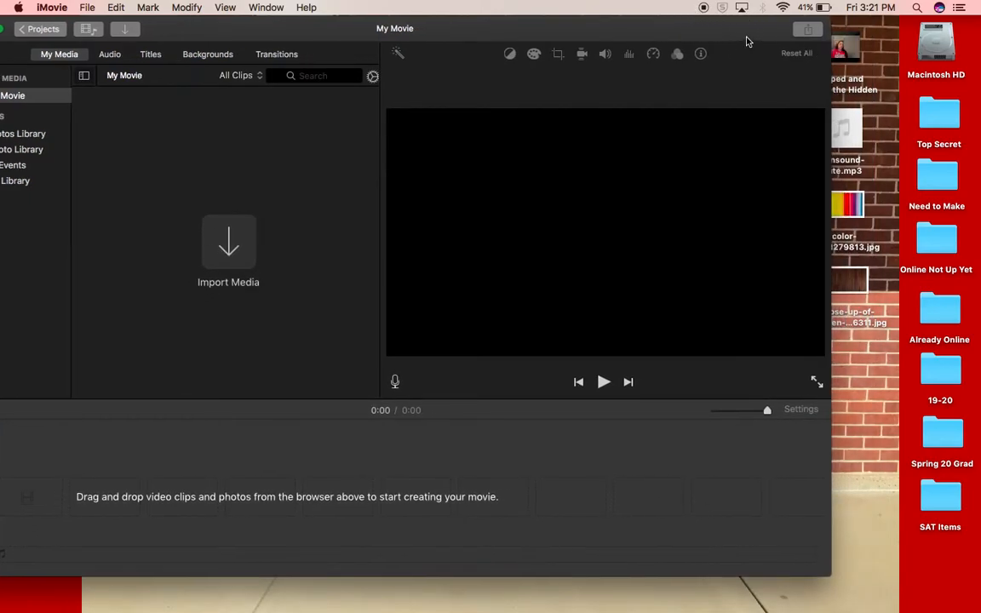
pyautogui.moveTo(747, 42); pyautogui.dragTo(708, 35)
pyautogui.moveTo(865, 34); pyautogui.dragTo(891, 294)
pyautogui.moveTo(653, 29); pyautogui.dragTo(722, 26)
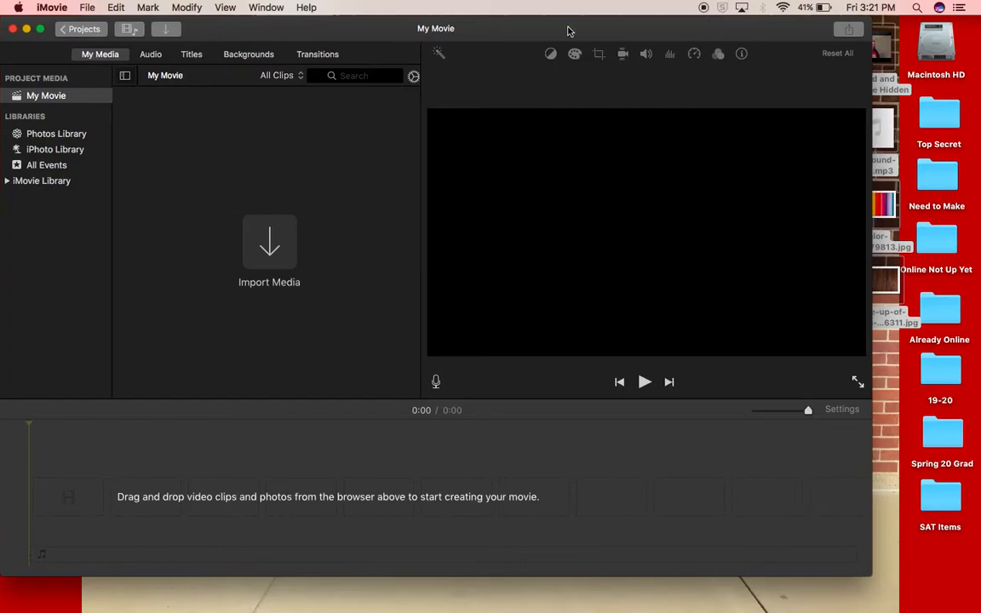
# - Import the "Flipped and Among the Hidden" video from the Desktop into the project media and add the clip to the timeline
pyautogui.click(277, 249)
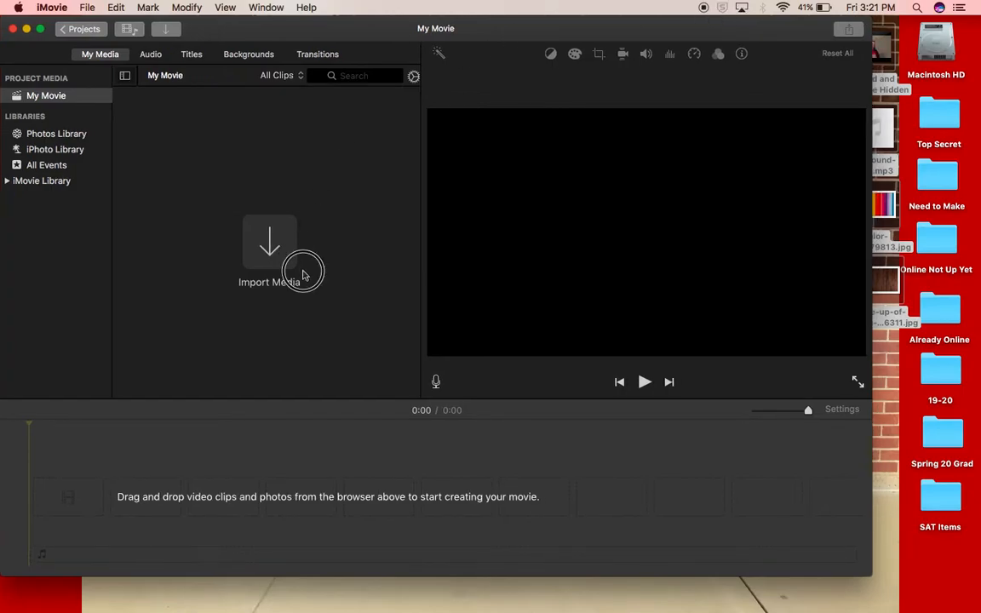
pyautogui.click(269, 247)
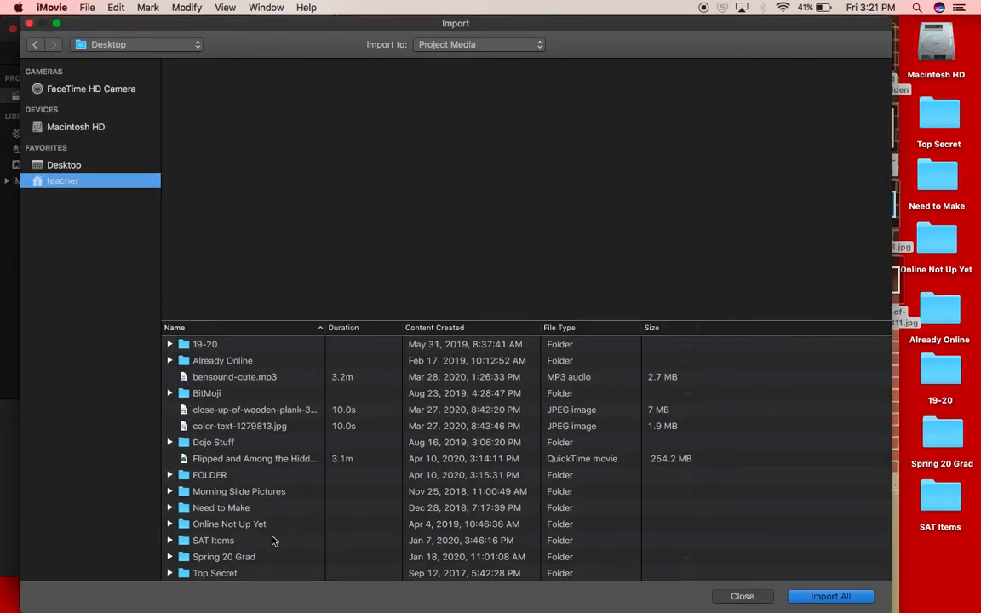
pyautogui.scroll(-1, 273, 539)
pyautogui.click(221, 444)
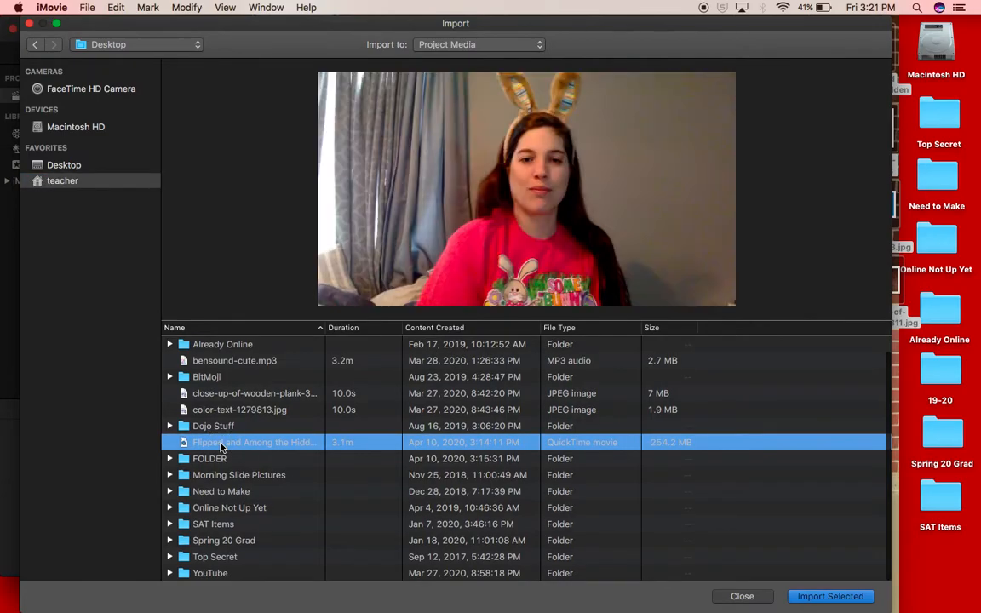
pyautogui.press('Return')
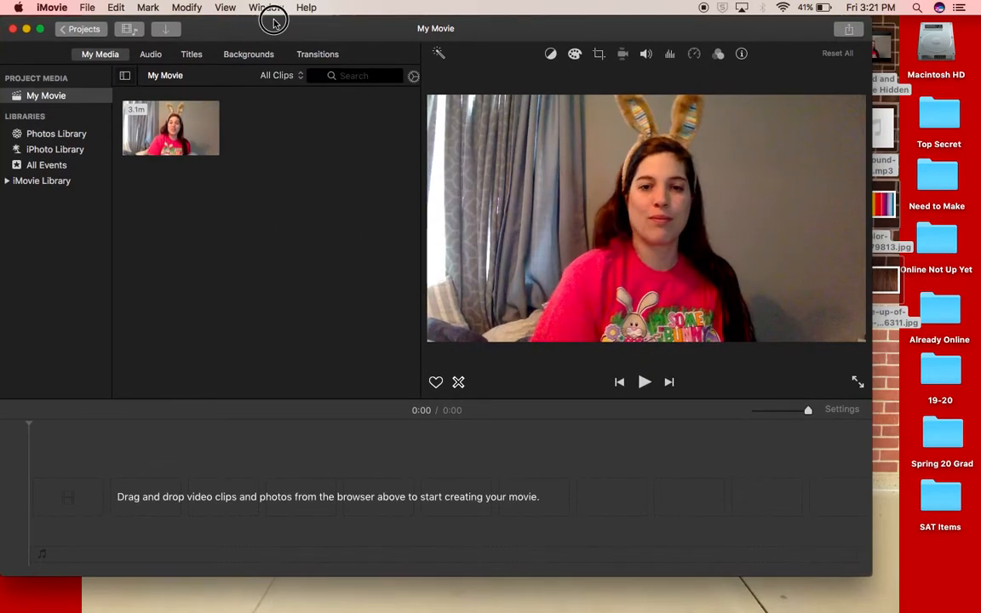
pyautogui.moveTo(171, 127); pyautogui.dragTo(156, 511)
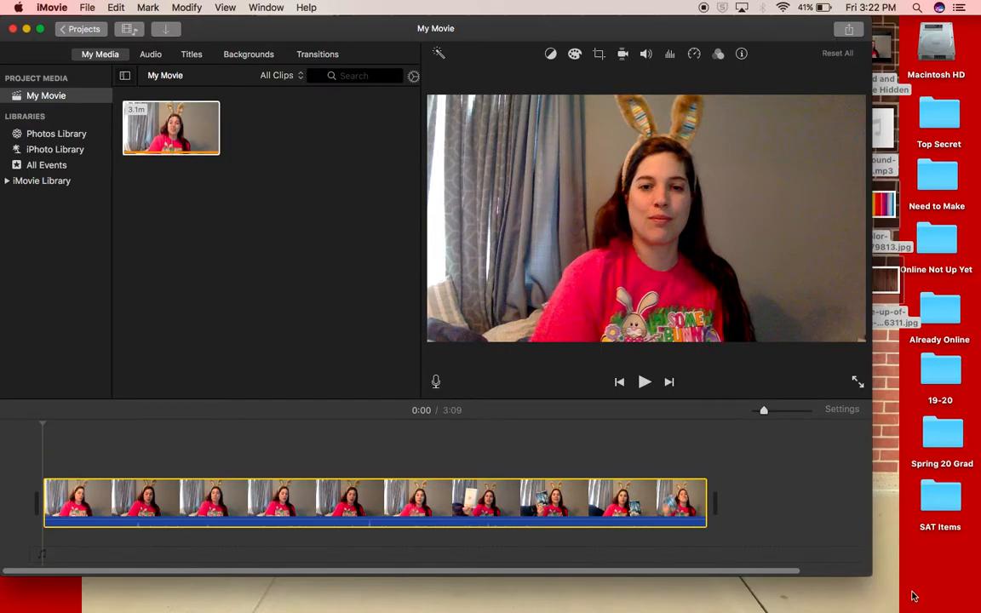
# - Browse the built-in maps and backgrounds from the globe styles down to the solid colors
pyautogui.moveTo(869, 578); pyautogui.dragTo(771, 575)
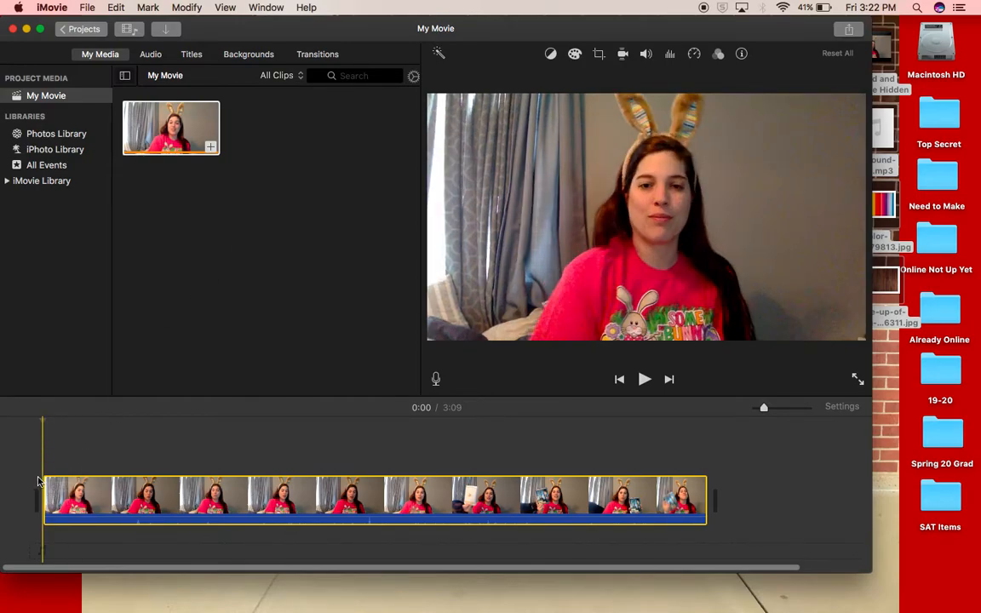
pyautogui.click(199, 59)
pyautogui.click(254, 62)
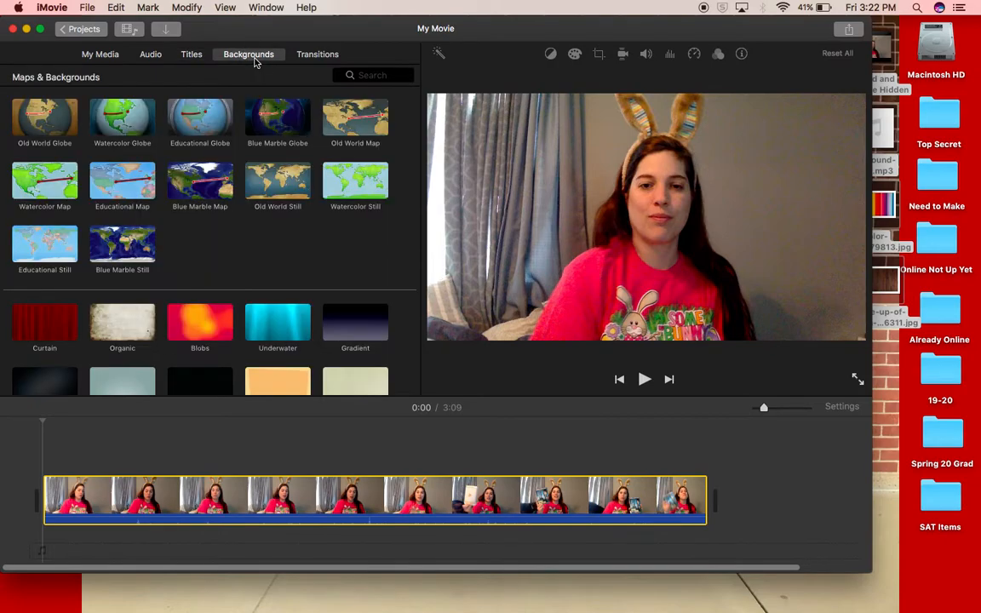
pyautogui.scroll(-5, 241, 252)
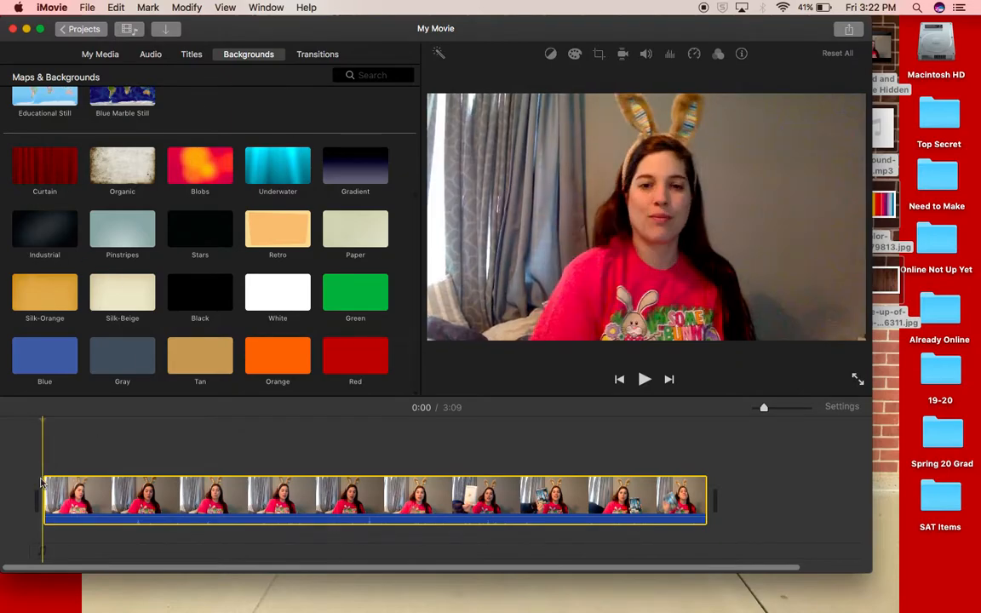
pyautogui.scroll(5, 233, 241)
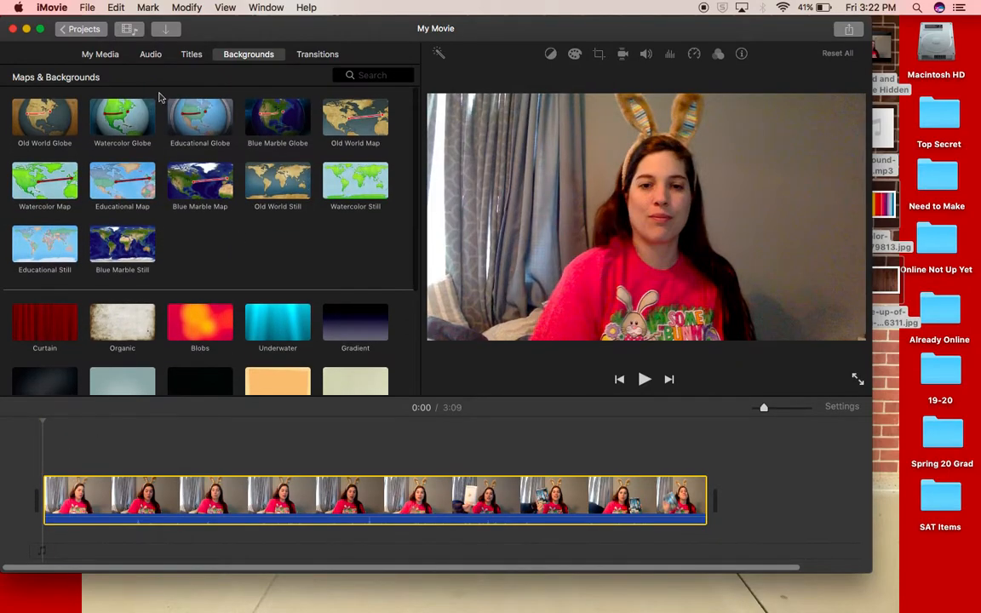
# - Import color-text-1279813.jpg and the close-up-of-wooden-plank image from the Desktop into the project media
pyautogui.click(100, 54)
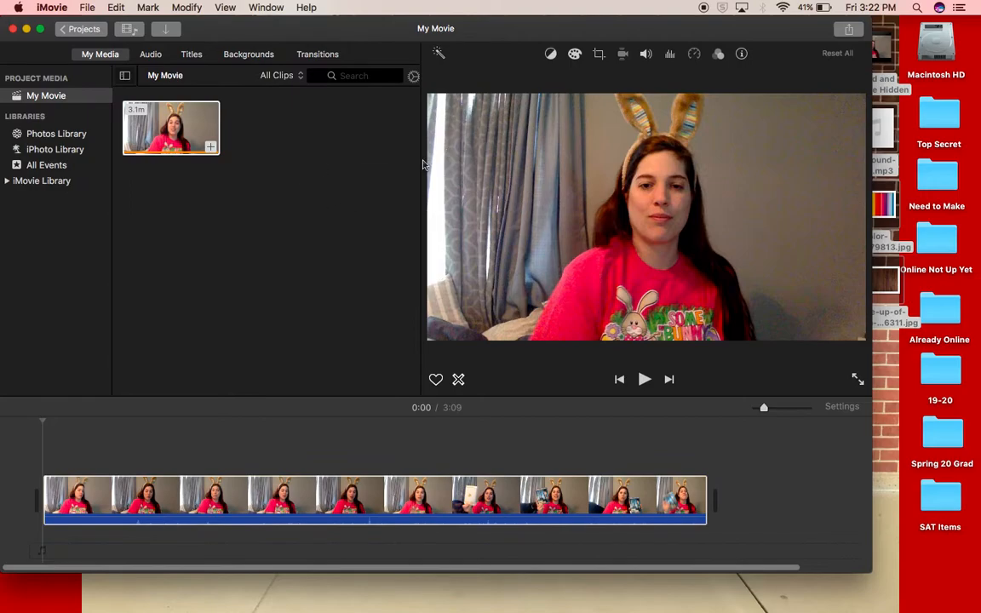
pyautogui.click(237, 186)
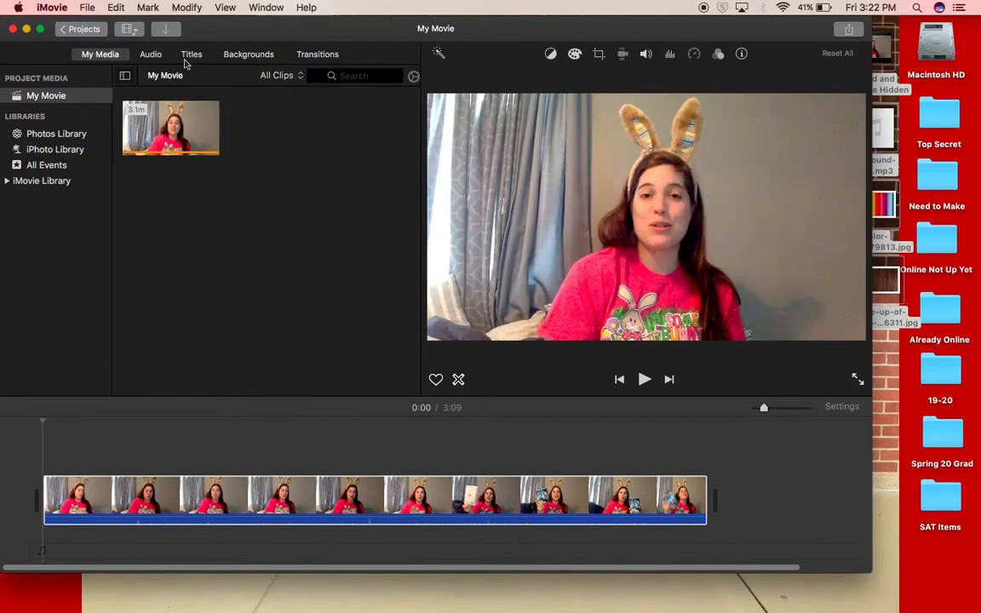
pyautogui.click(86, 7)
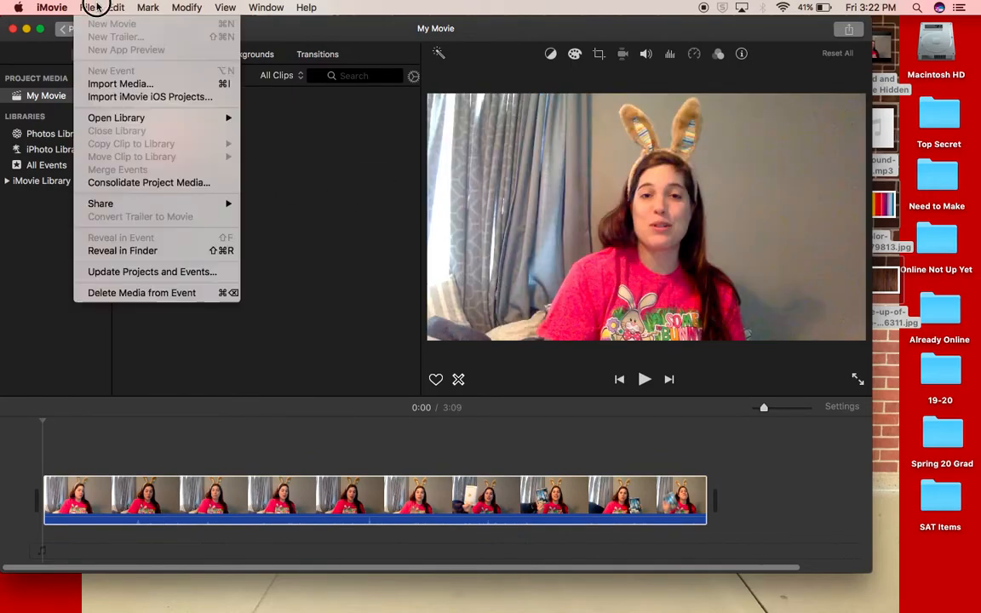
pyautogui.click(134, 85)
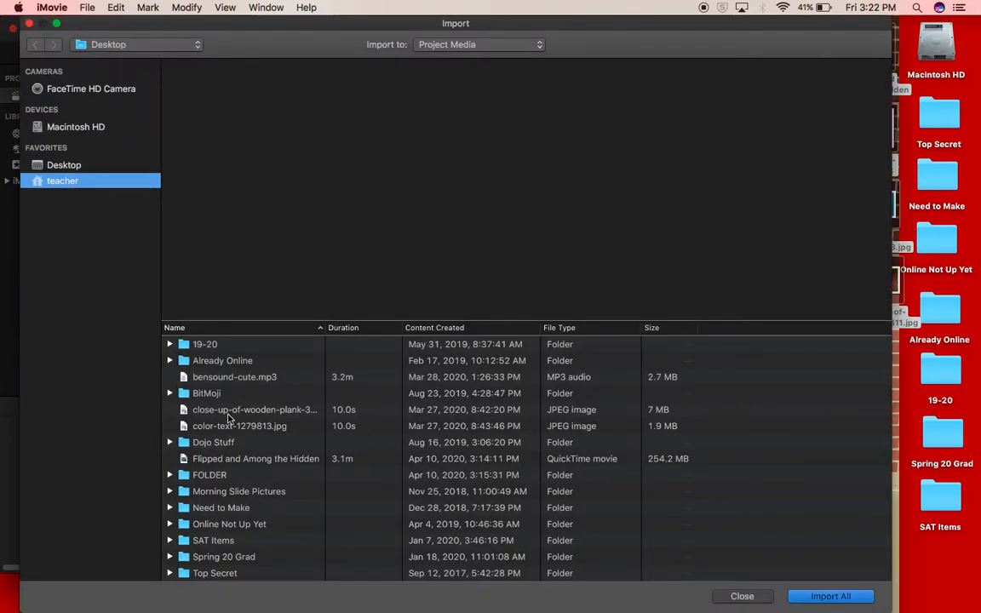
pyautogui.doubleClick(228, 423)
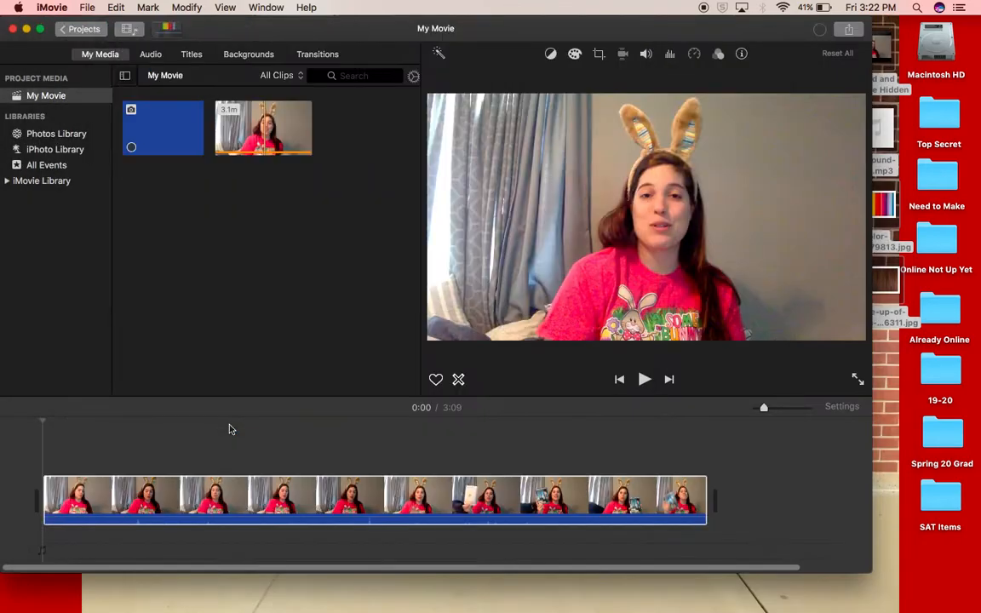
pyautogui.click(87, 7)
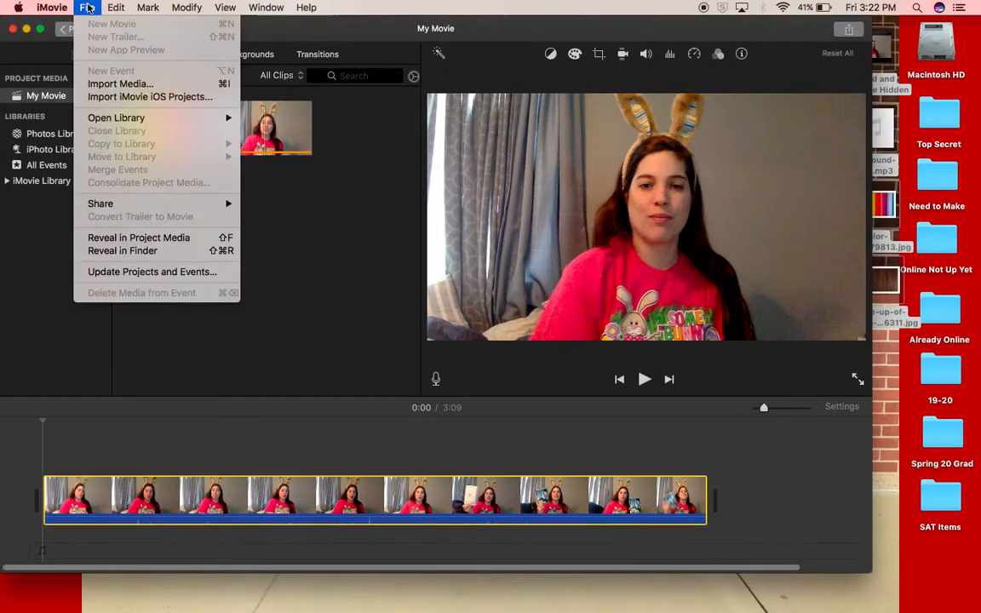
pyautogui.click(120, 84)
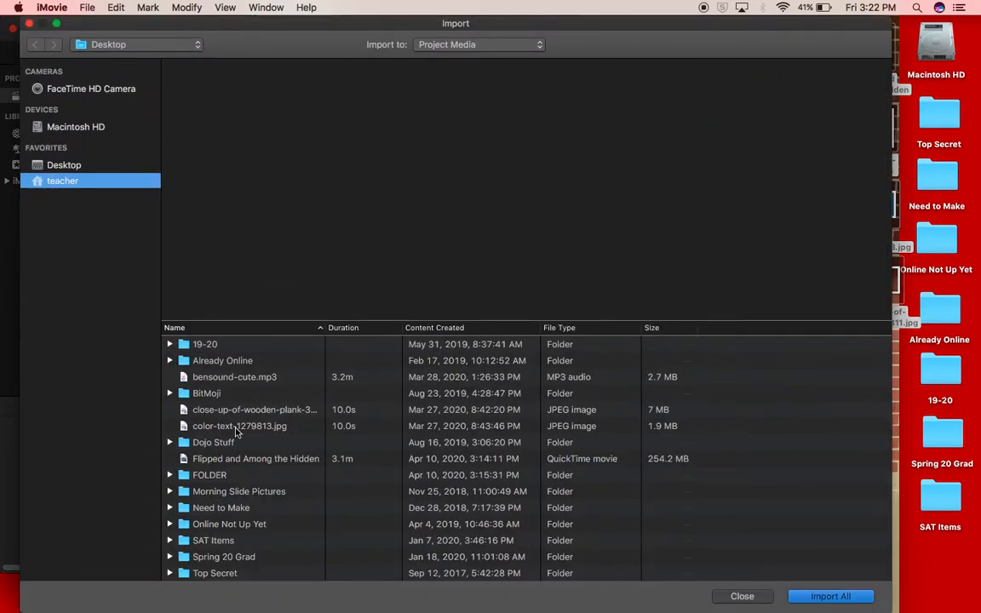
pyautogui.doubleClick(241, 415)
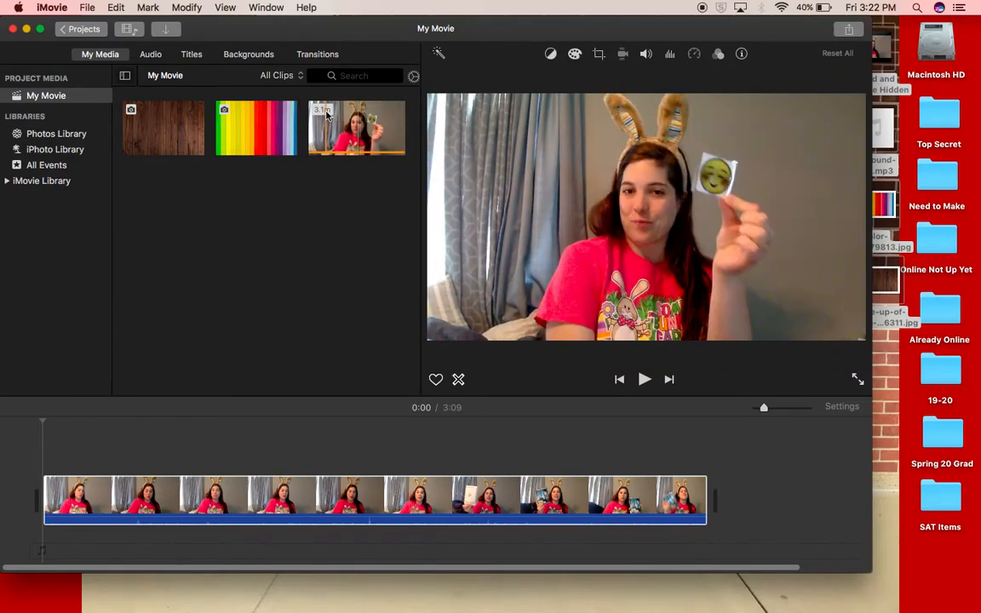
# - Place the rainbow image before the video clip and the wooden plank image after it, each lasting about 12 seconds
pyautogui.moveTo(247, 128); pyautogui.dragTo(40, 497)
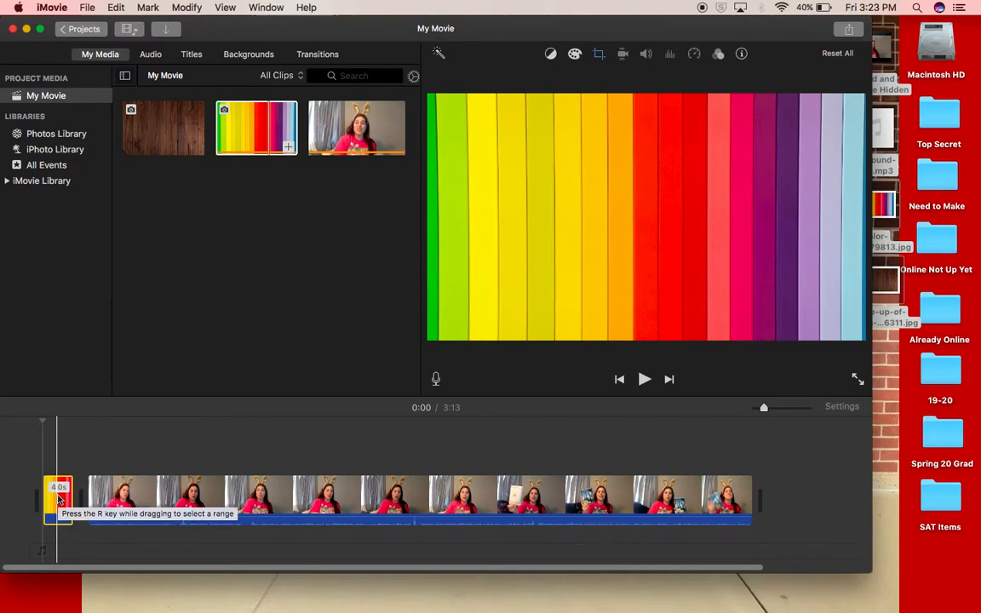
pyautogui.moveTo(70, 499); pyautogui.dragTo(96, 501)
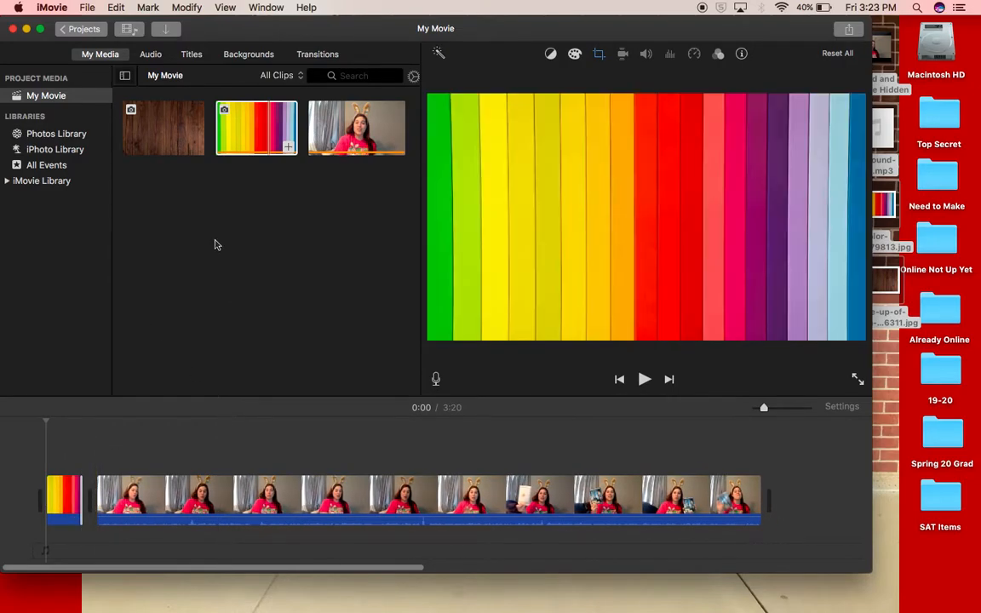
pyautogui.click(169, 115)
pyautogui.moveTo(170, 118)
pyautogui.mouseDown()
pyautogui.moveTo(692, 432)
pyautogui.moveTo(773, 498)
pyautogui.moveTo(831, 502)
pyautogui.mouseUp()
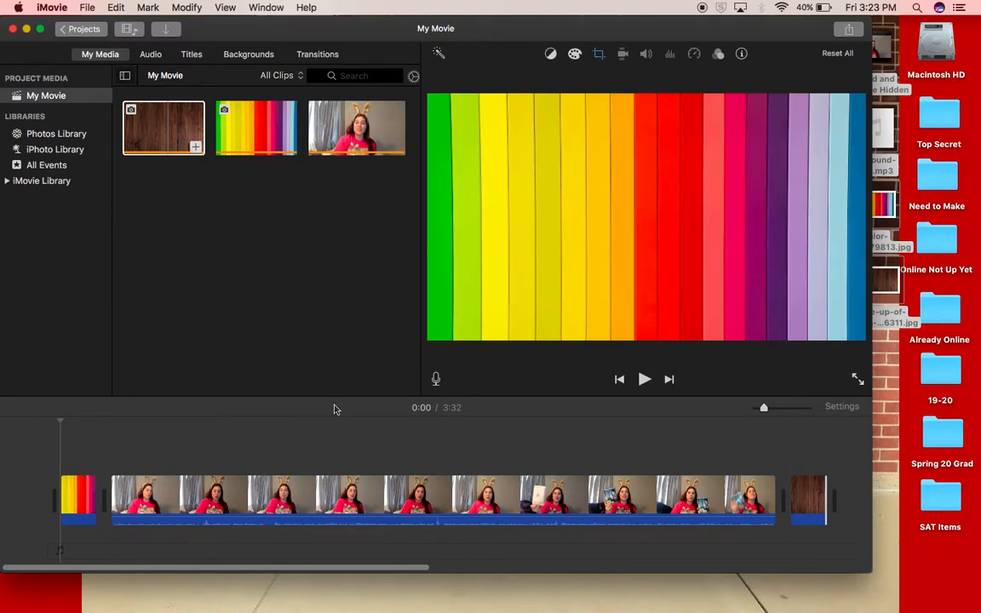
# - Add a Line title over the rainbow image at the start of the timeline
pyautogui.click(71, 496)
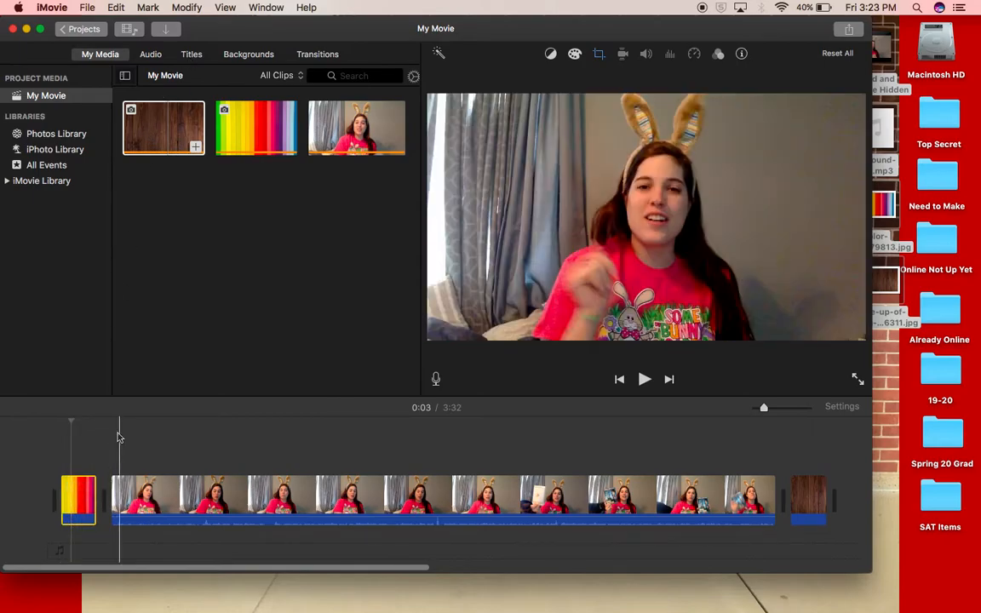
pyautogui.click(194, 60)
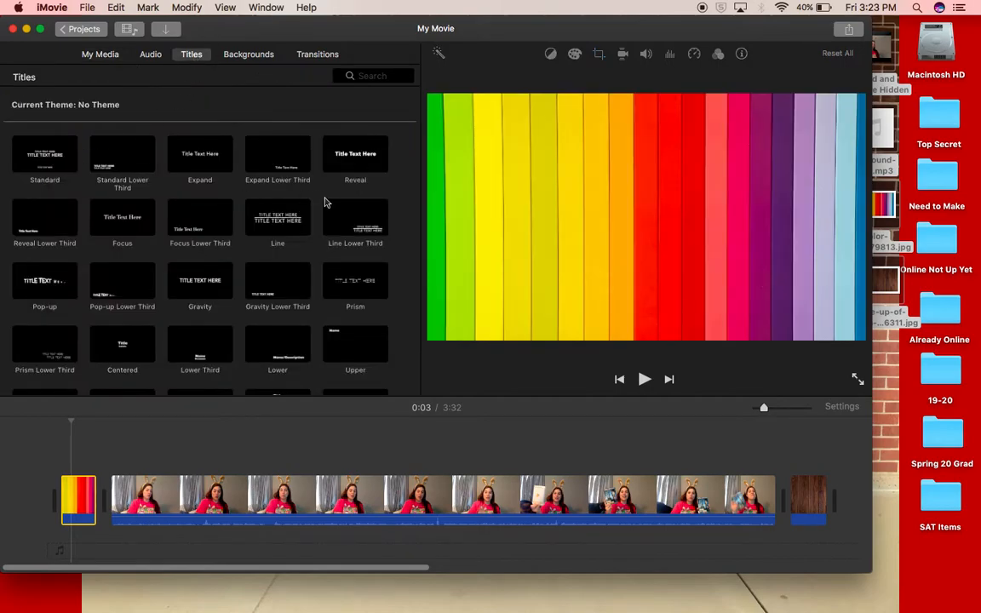
pyautogui.scroll(-3, 284, 353)
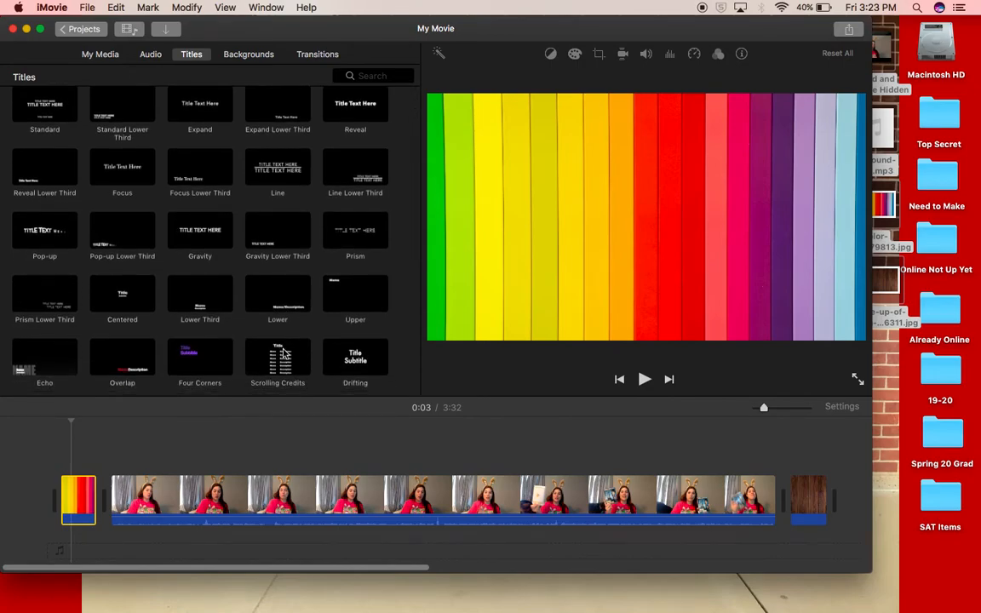
pyautogui.click(270, 171)
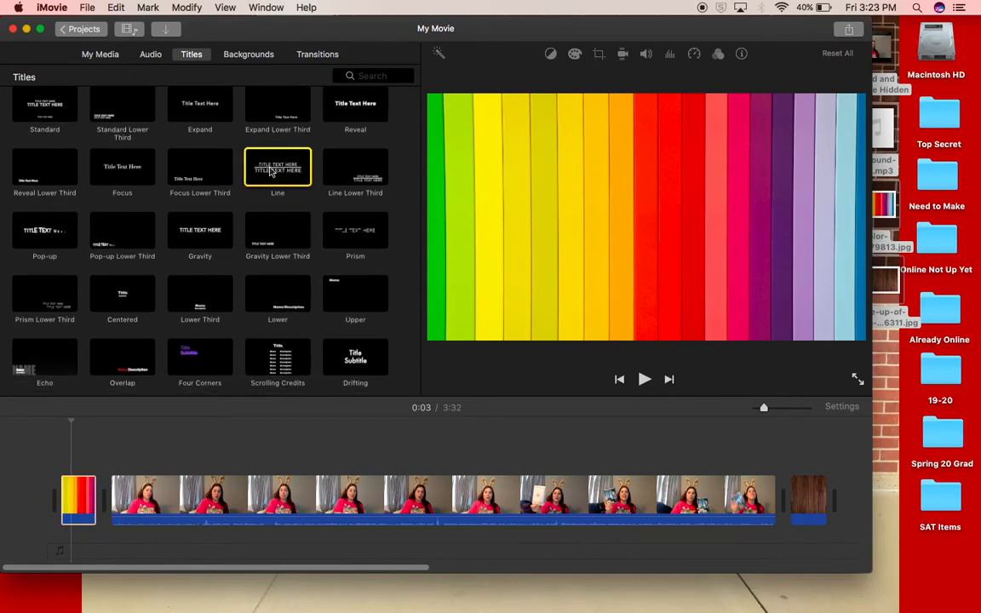
pyautogui.moveTo(271, 171); pyautogui.dragTo(79, 484)
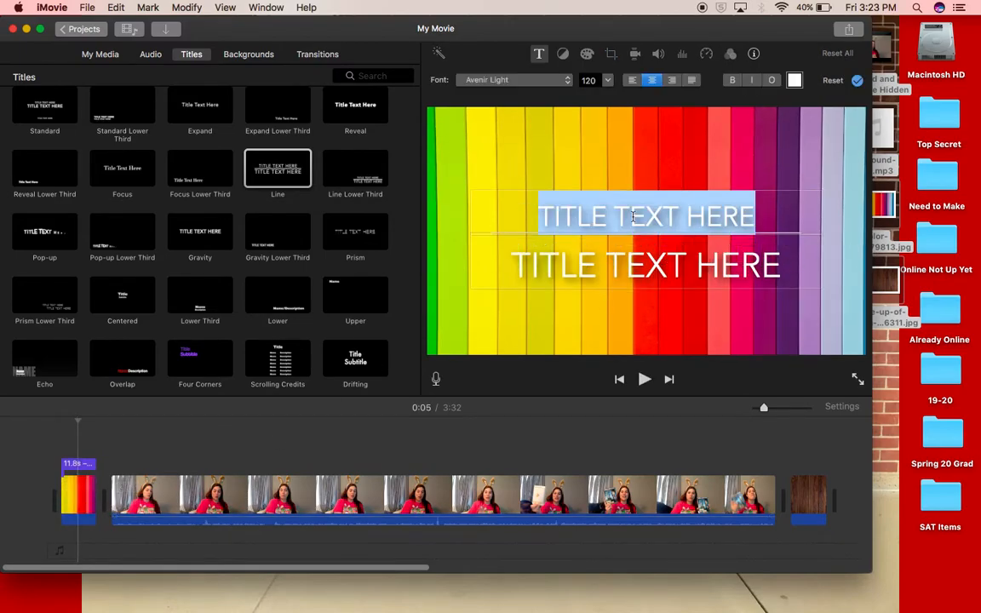
# - Set the title's first line to "FLIPPED BOOK REVIEW" and its second line to "WITH" followed by the teacher's title and surname
pyautogui.write('QUICK BOOK')
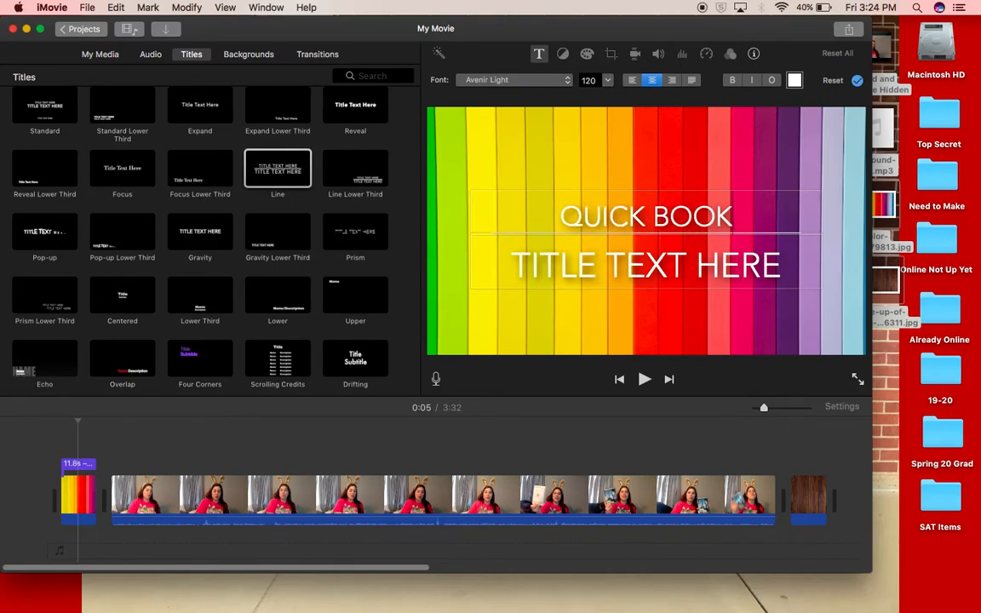
pyautogui.write(' REVIEW')
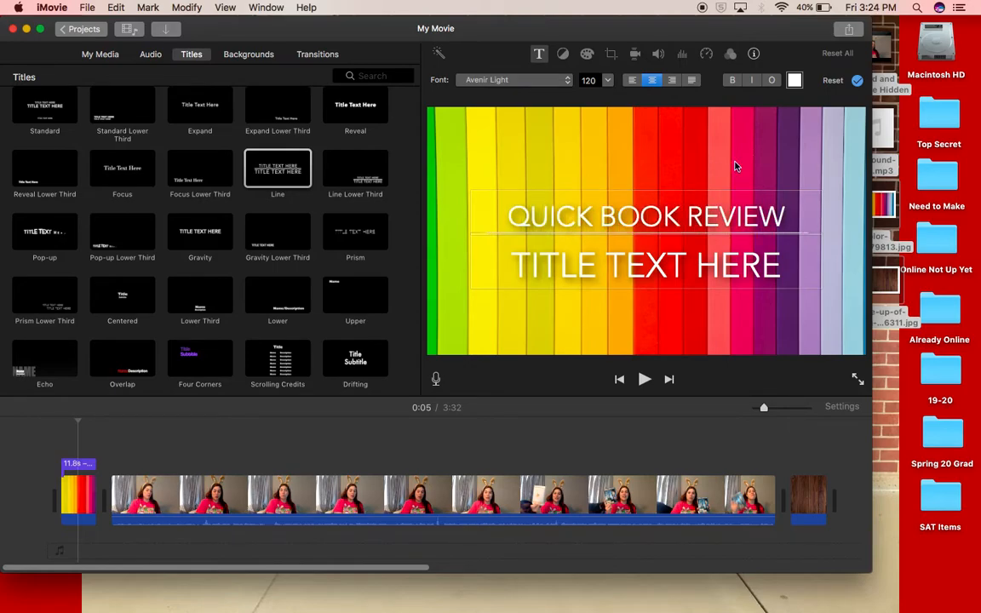
pyautogui.moveTo(792, 209); pyautogui.dragTo(517, 218)
pyautogui.write('F')
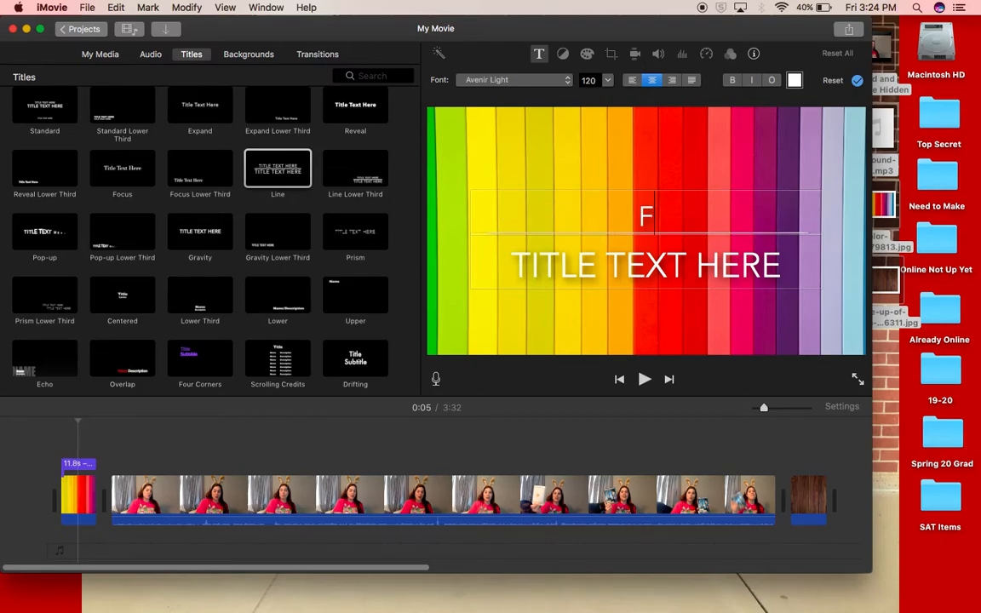
pyautogui.write('LIPPED BOOK REVIEW')
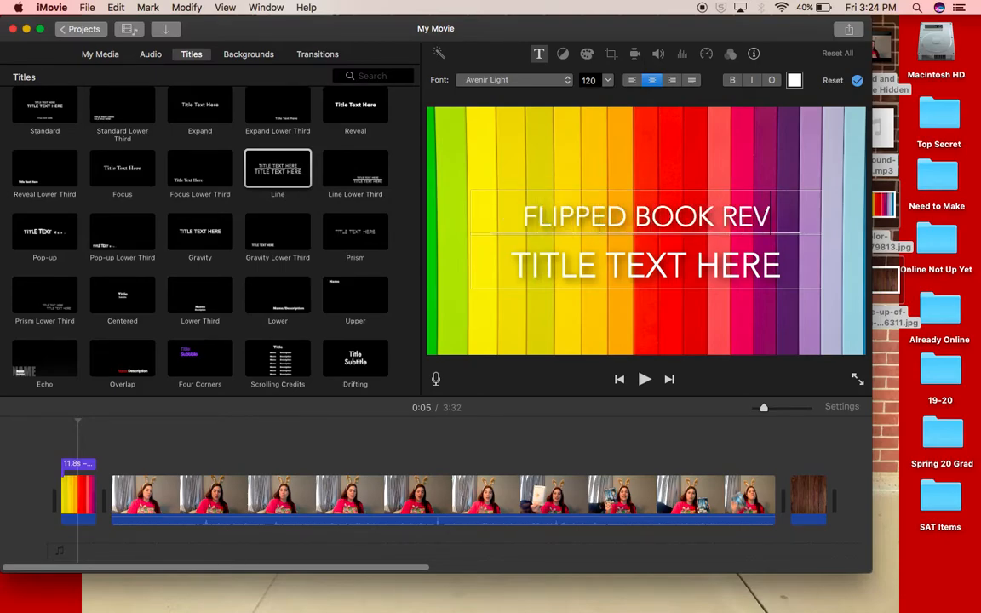
pyautogui.tripleClick(576, 272)
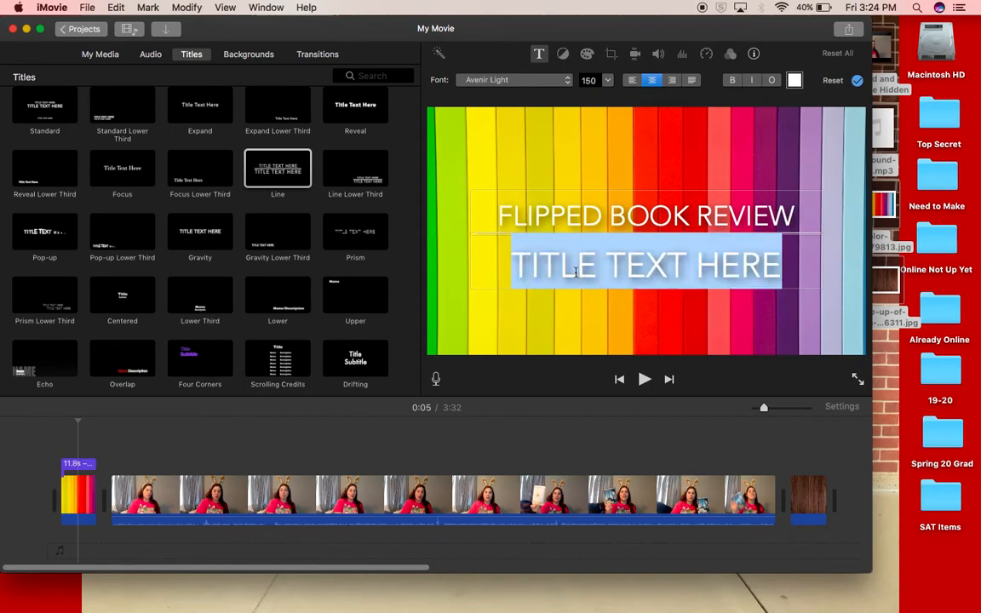
pyautogui.write('WITH MRS. YOWELL')
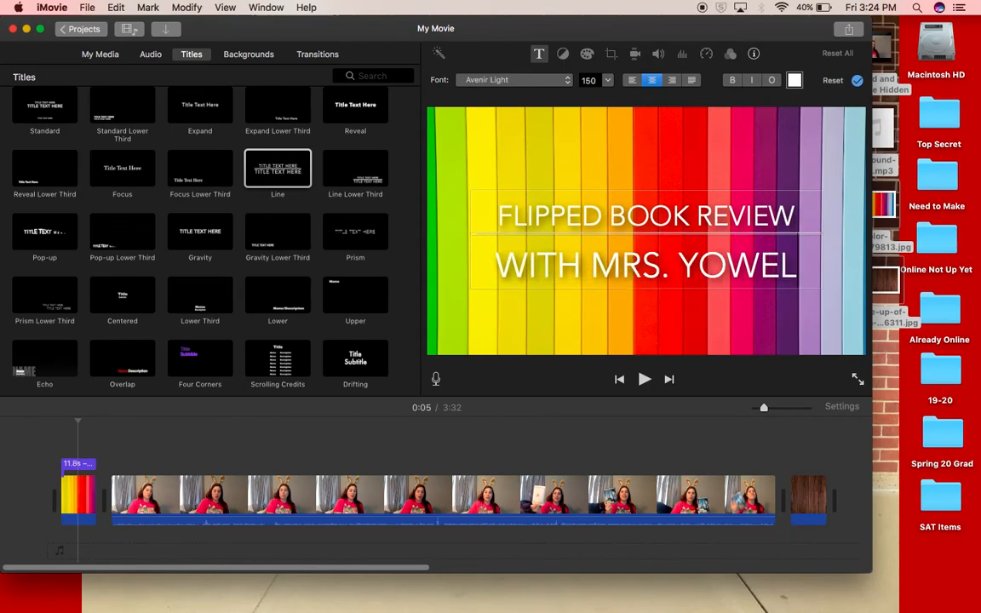
# - Color the "FLIPPED BOOK REVIEW" line black and close the color picker
pyautogui.tripleClick(575, 223)
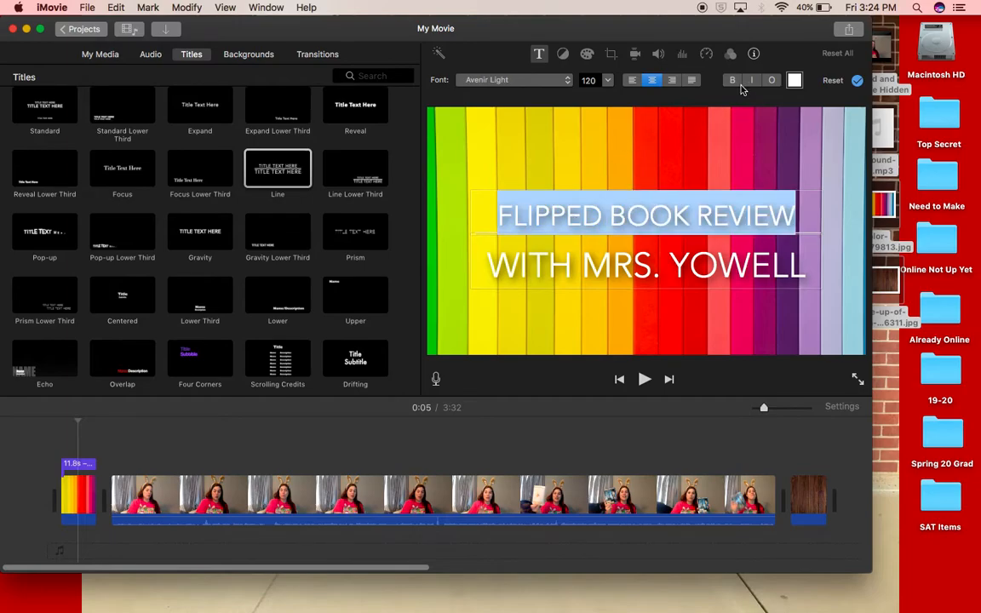
pyautogui.click(794, 80)
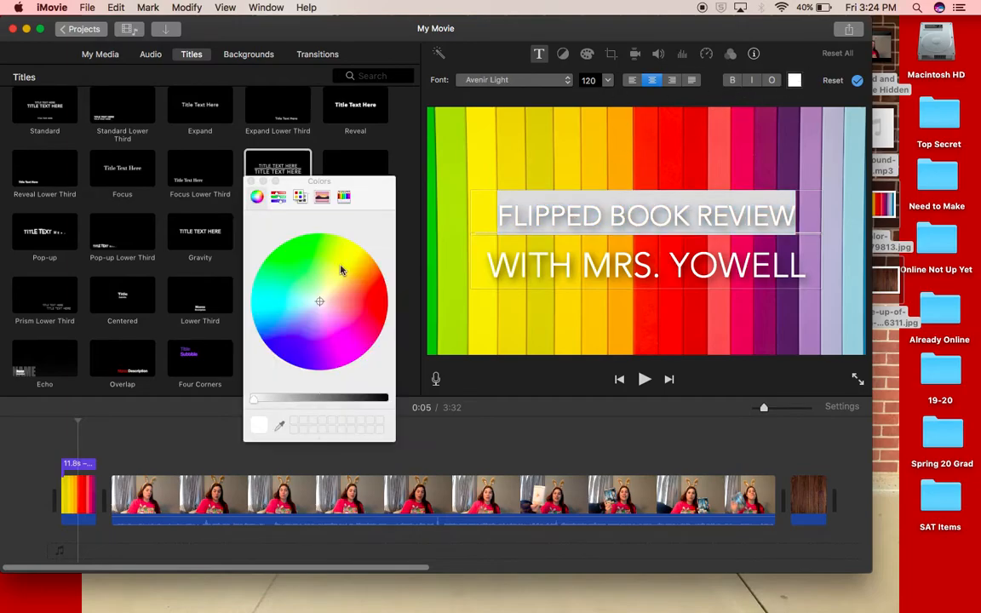
pyautogui.moveTo(374, 395); pyautogui.dragTo(385, 400)
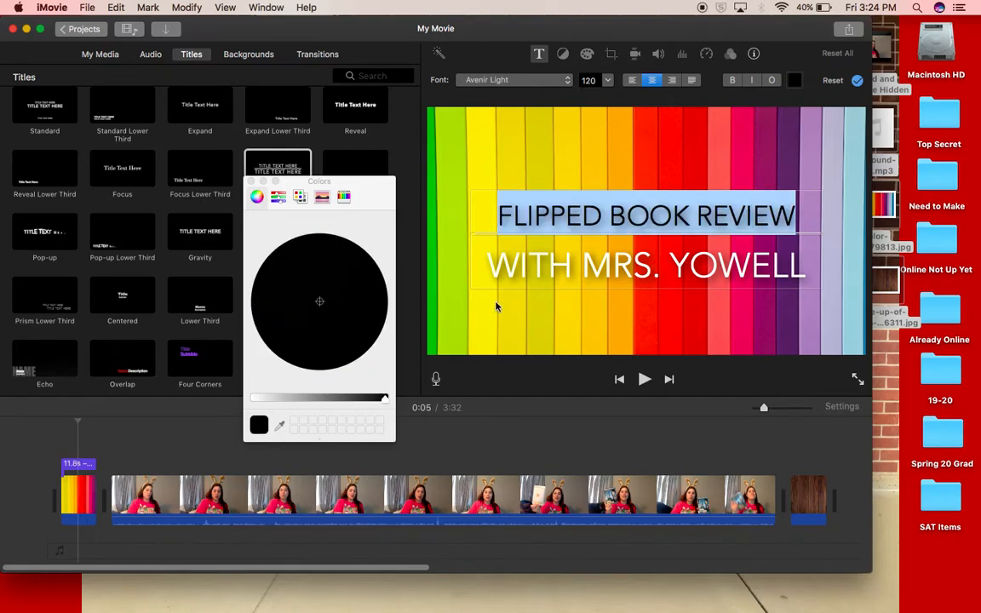
pyautogui.click(649, 319)
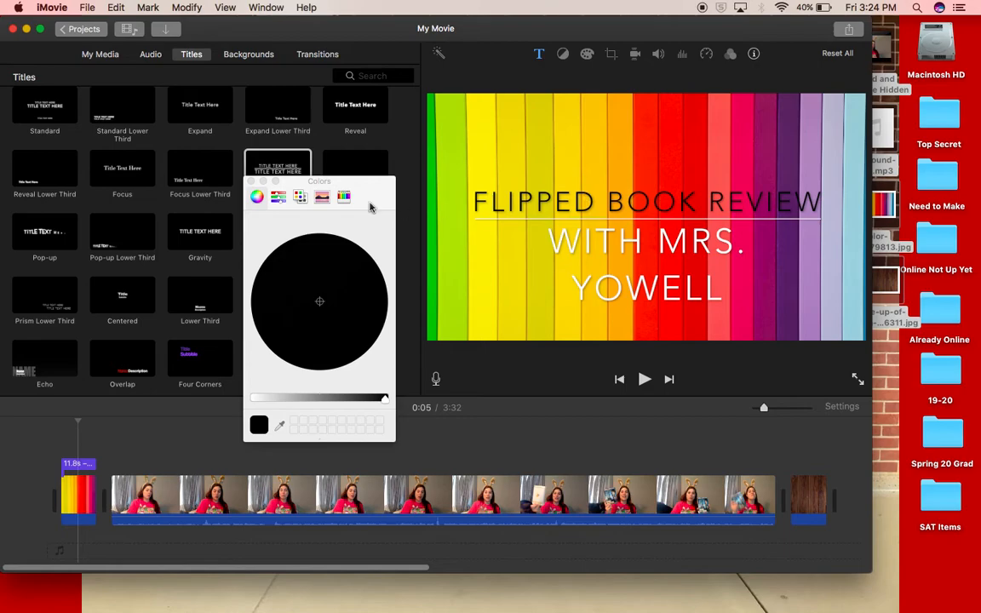
pyautogui.click(250, 182)
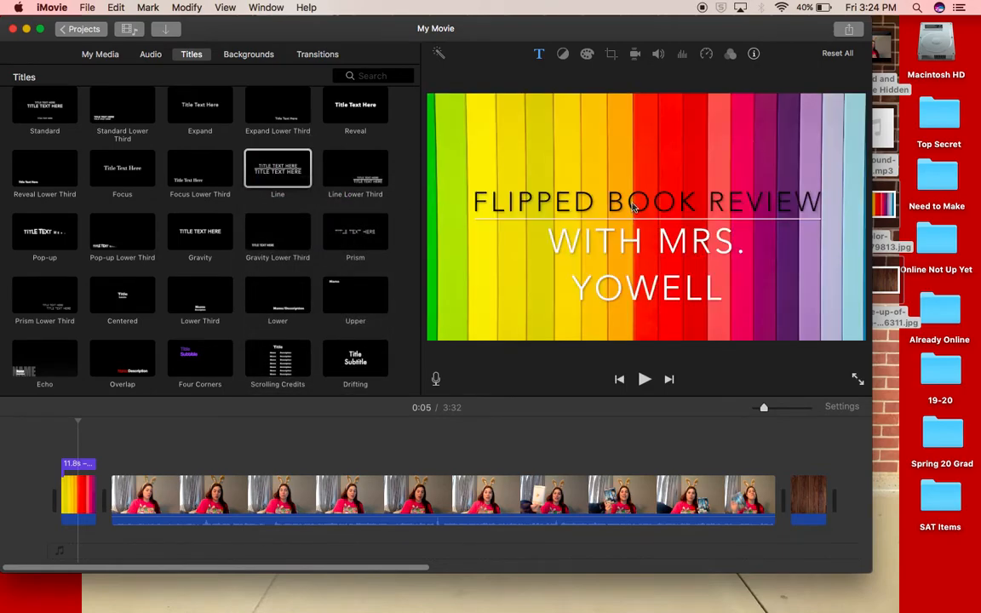
# - Change the font of the "FLIPPED BOOK REVIEW" line to Noteworthy Bold
pyautogui.doubleClick(632, 207)
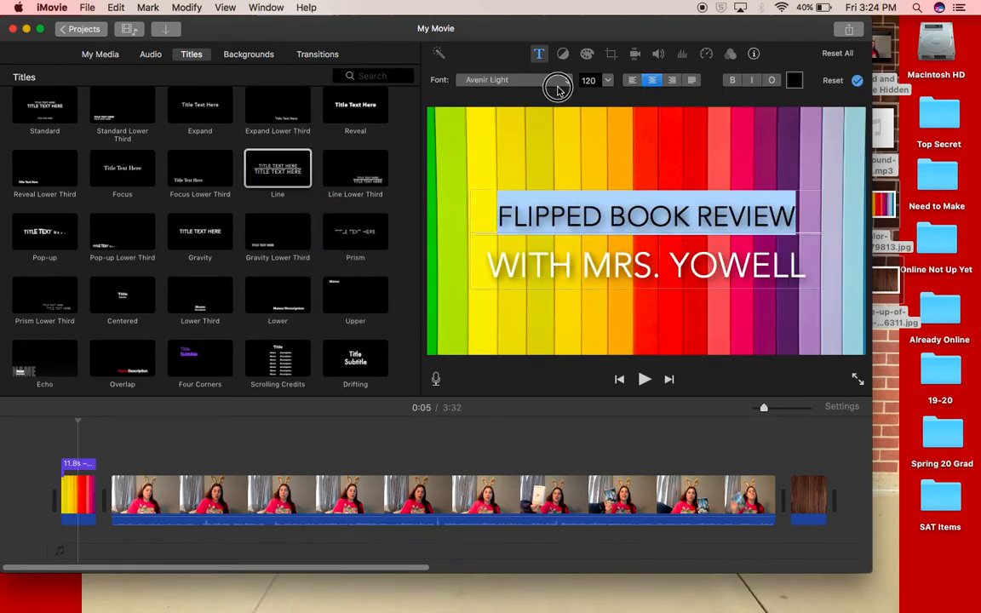
pyautogui.click(558, 85)
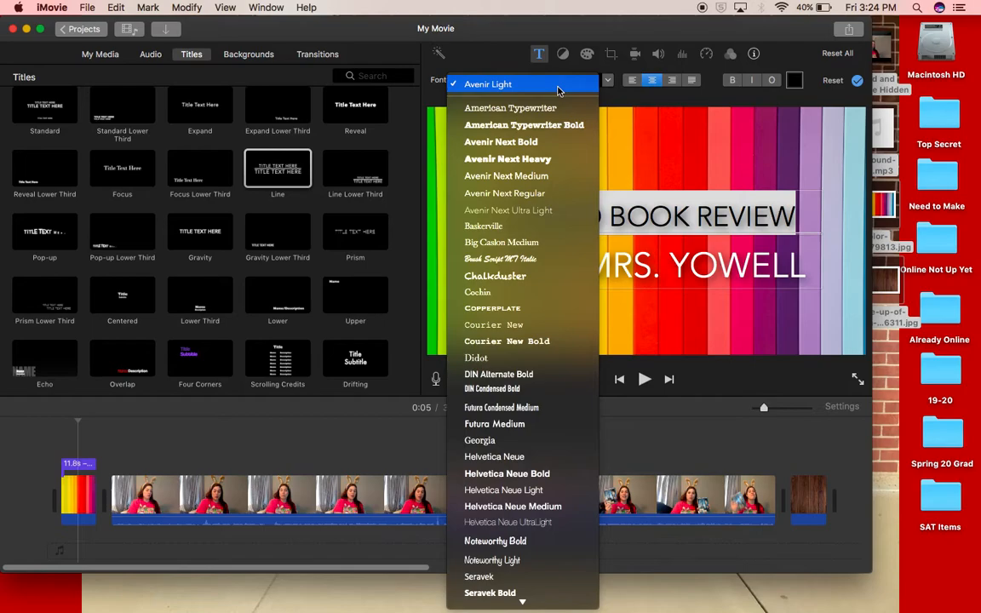
pyautogui.scroll(-3, 559, 460)
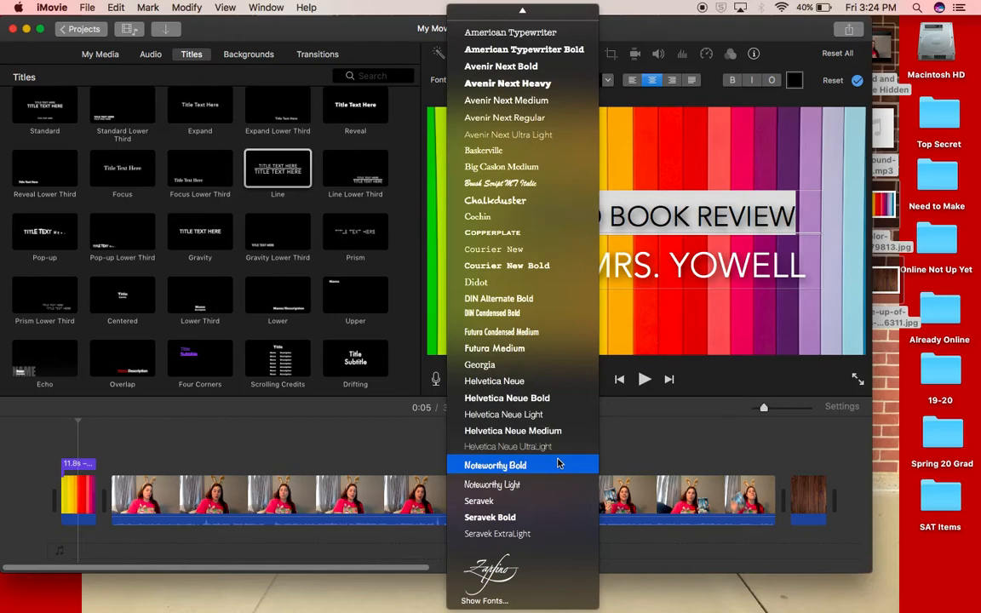
pyautogui.click(546, 466)
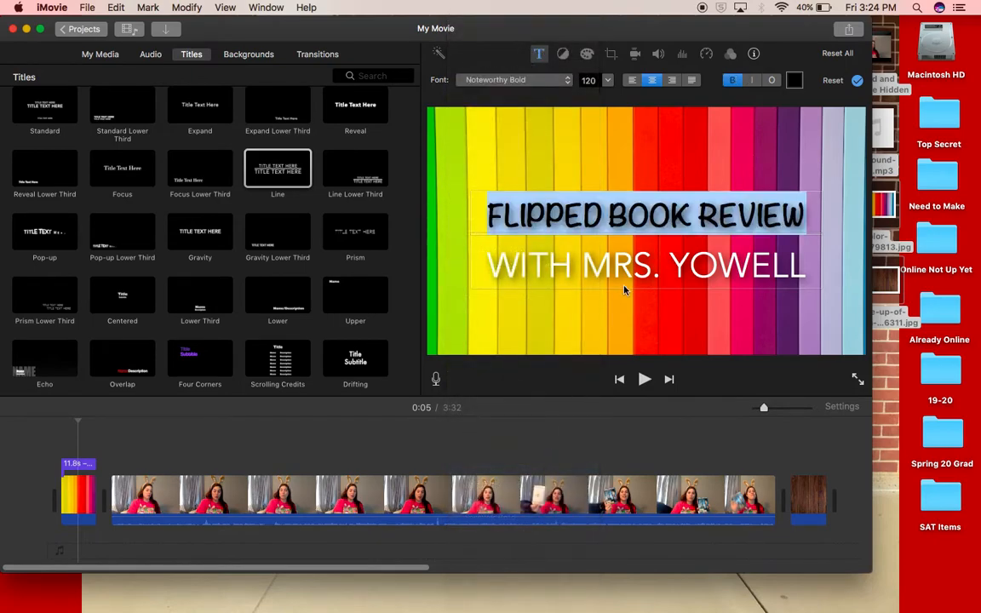
# - Set the font size of the "FLIPPED BOOK REVIEW" line to 80
pyautogui.click(620, 268)
pyautogui.click(628, 323)
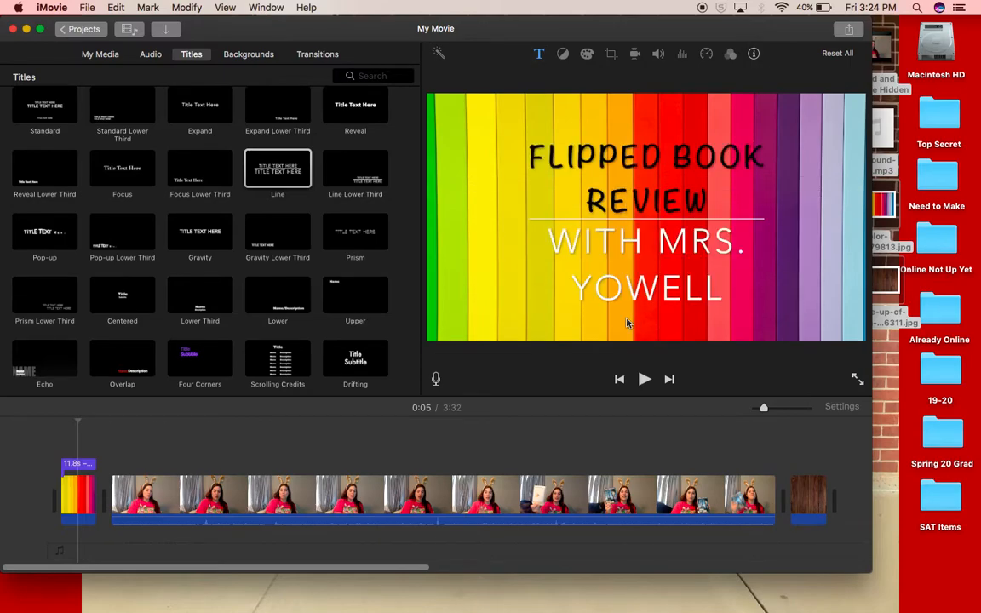
pyautogui.click(669, 263)
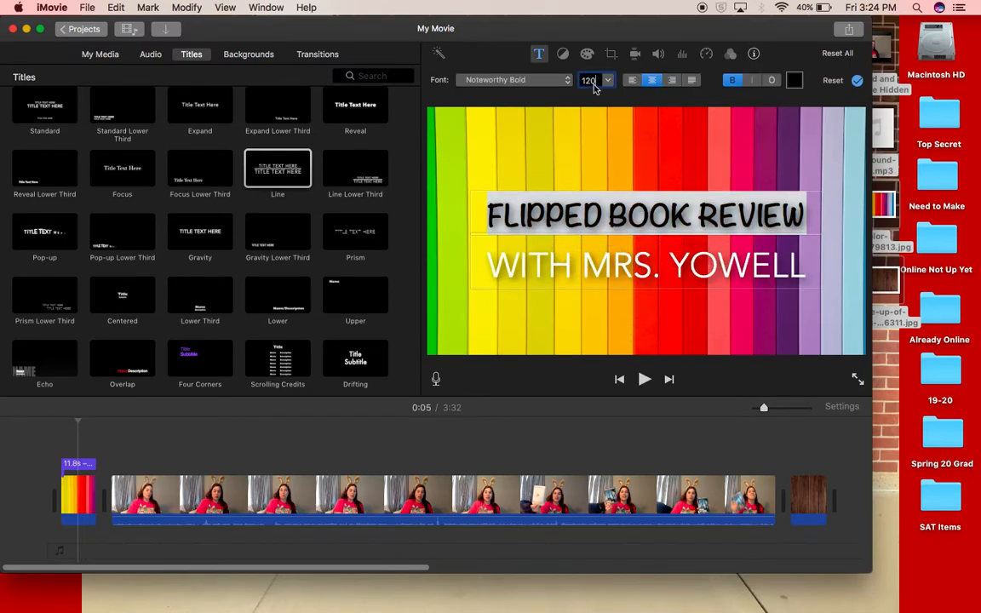
pyautogui.click(608, 81)
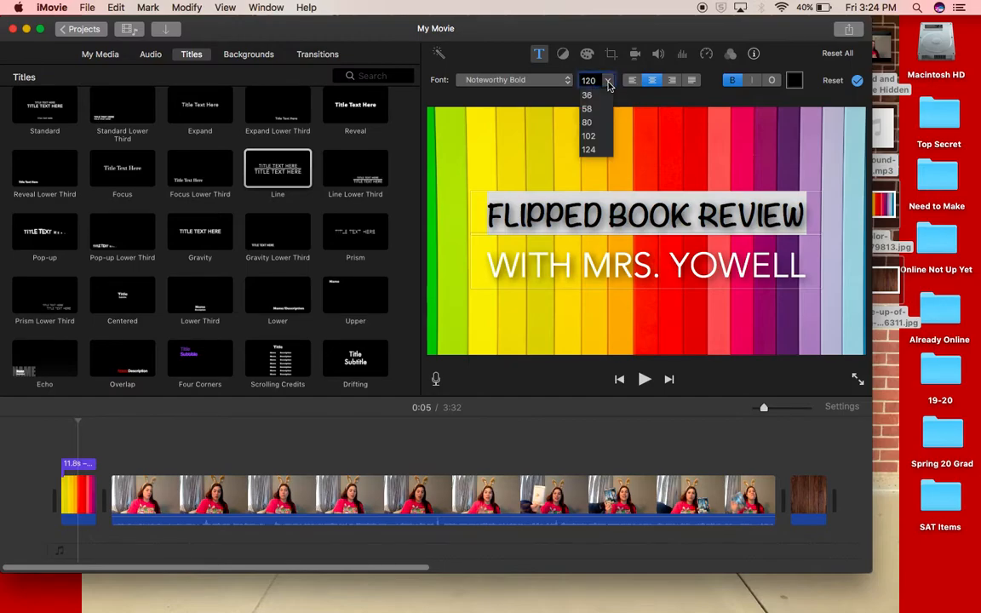
pyautogui.click(603, 125)
# - Set the font size of the opening title's second line to 80
pyautogui.tripleClick(632, 272)
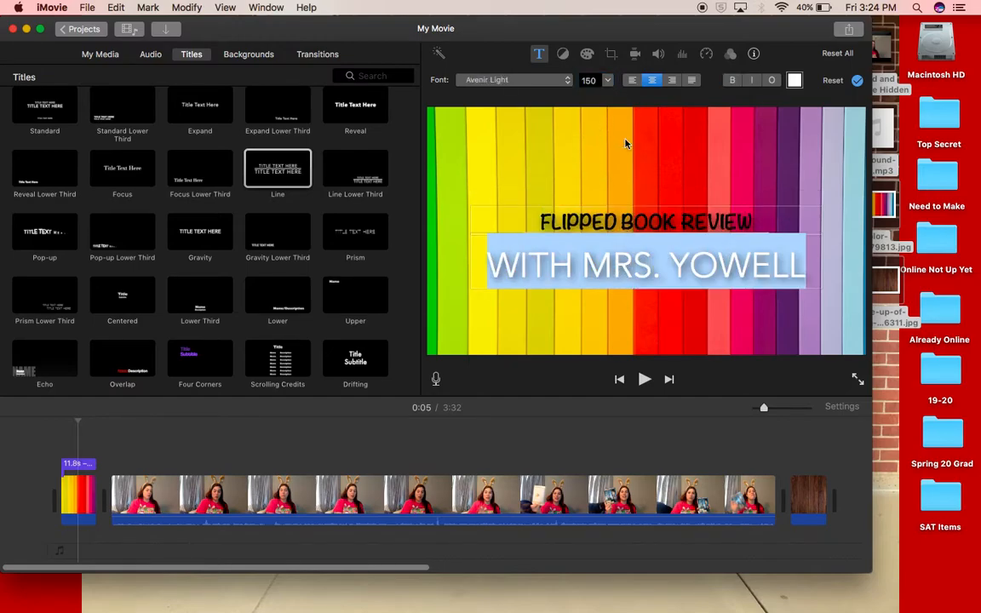
pyautogui.click(608, 83)
pyautogui.click(601, 123)
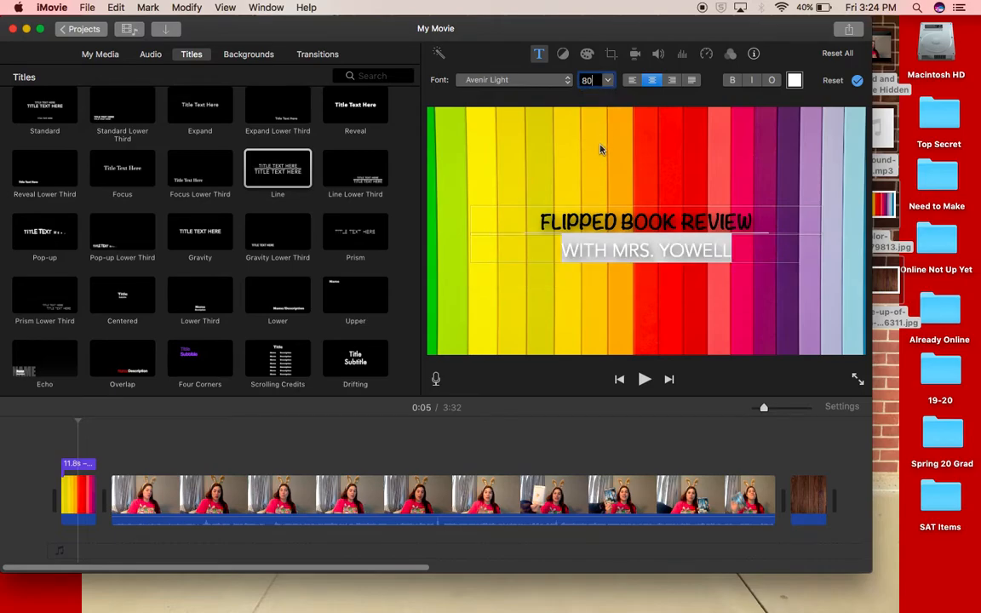
# - Set the font size of the "FLIPPED BOOK REVIEW" line to 102 and finish editing the title
pyautogui.tripleClick(619, 221)
pyautogui.click(606, 79)
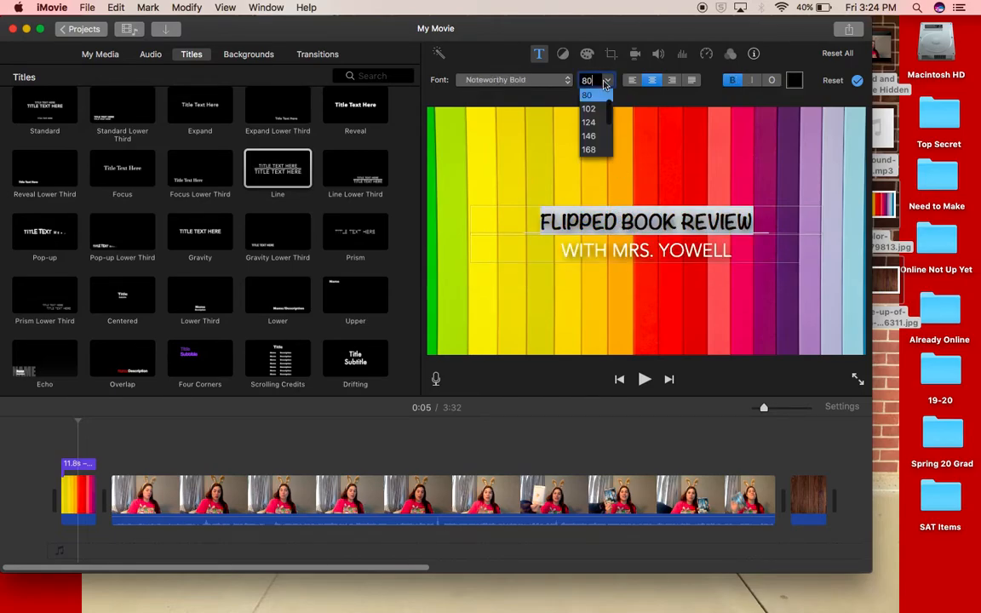
pyautogui.click(598, 109)
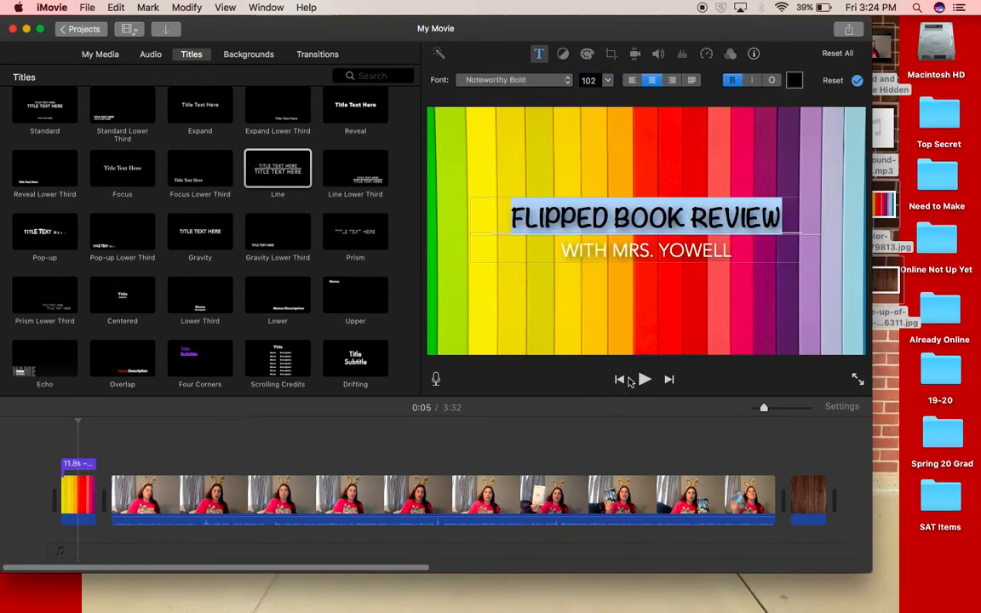
pyautogui.click(620, 345)
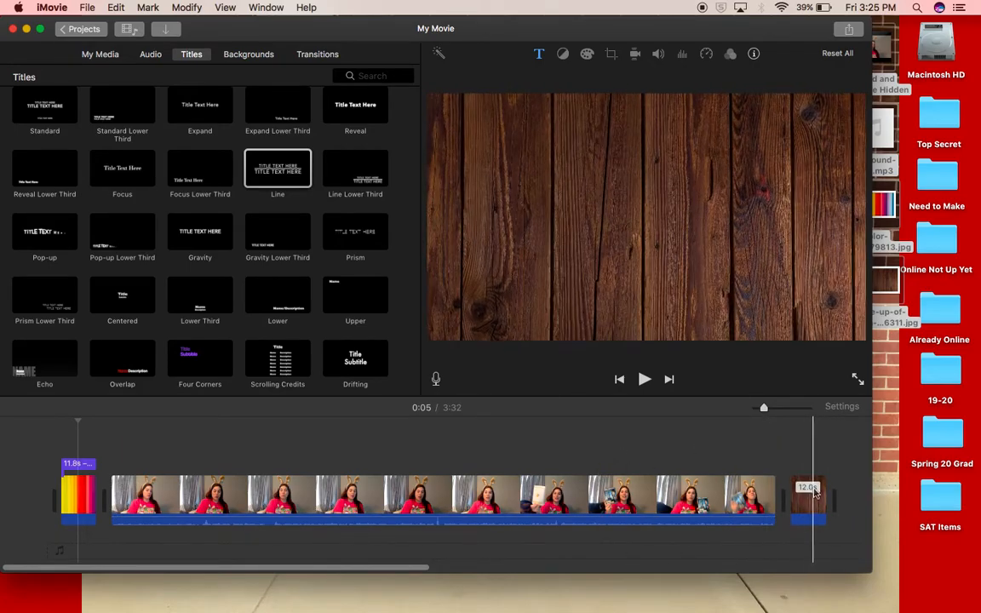
# - Add a Scrolling Credits title over the wood image at the end and replace its first name placeholder with "Youtube"
pyautogui.click(286, 369)
pyautogui.moveTo(308, 367); pyautogui.dragTo(813, 508)
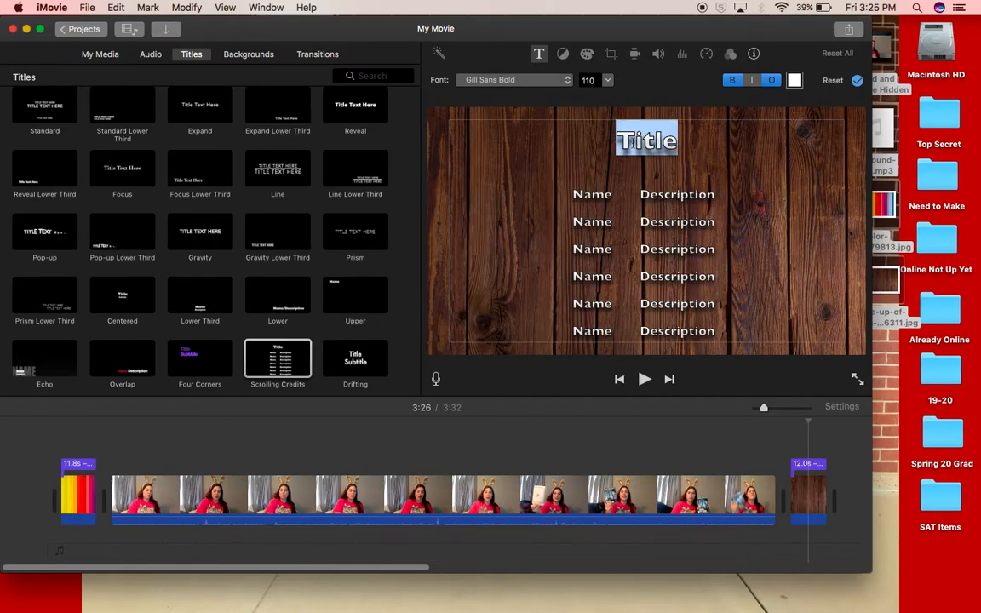
pyautogui.moveTo(591, 200)
pyautogui.mouseDown()
pyautogui.moveTo(711, 299)
pyautogui.moveTo(582, 180)
pyautogui.mouseUp()
pyautogui.click(598, 189)
pyautogui.doubleClick(588, 194)
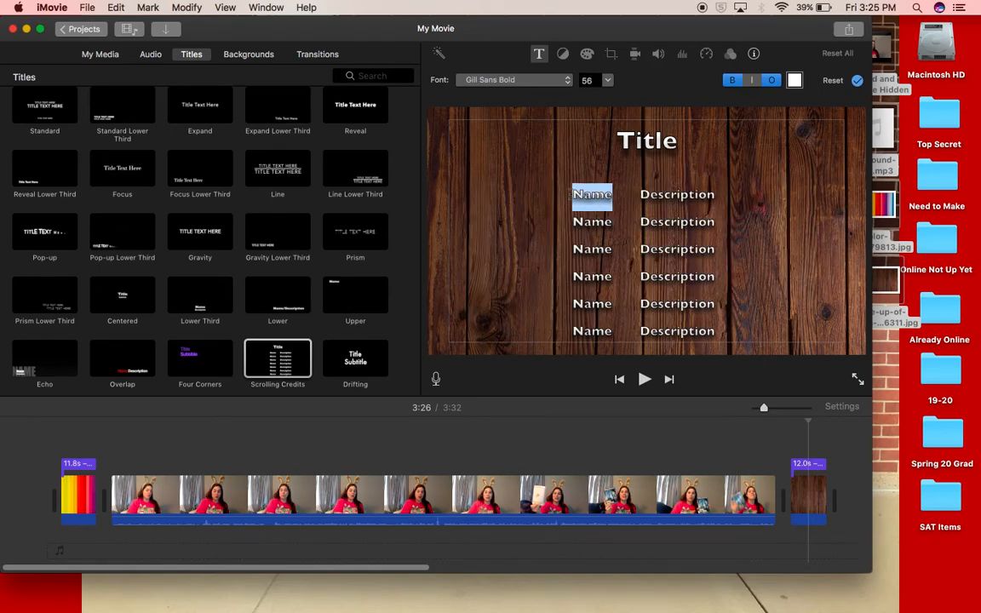
pyautogui.write('Youtube')
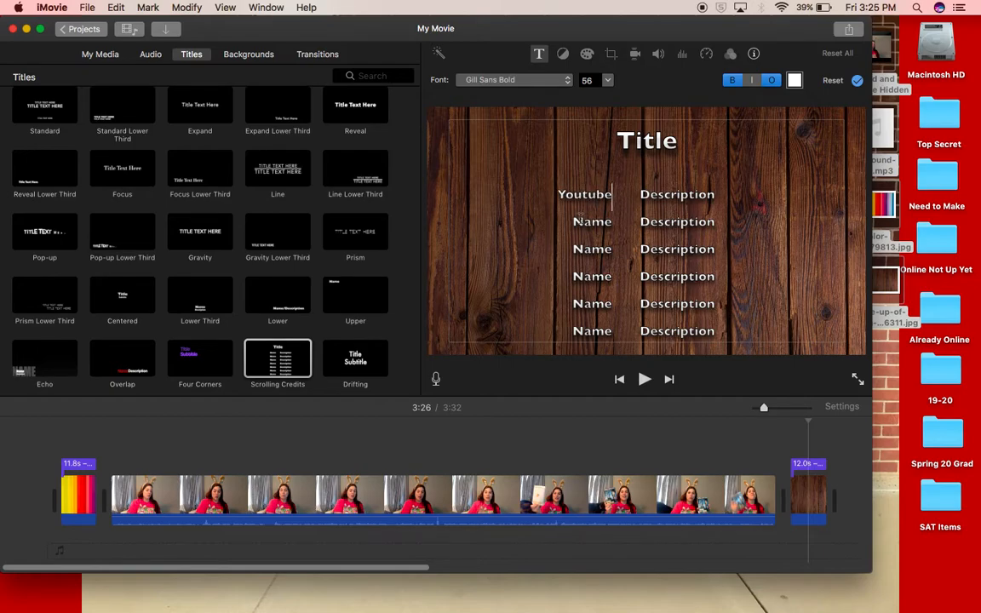
# - Delete all placeholder name and description rows below the "Youtube" row
pyautogui.moveTo(573, 220); pyautogui.dragTo(722, 333)
pyautogui.press('BackSpace')
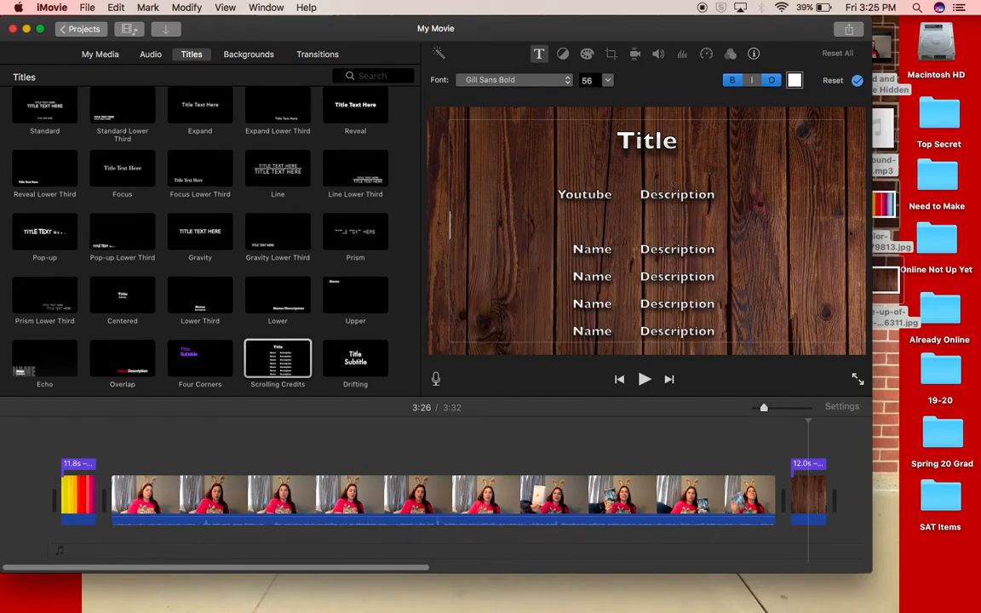
pyautogui.moveTo(510, 216); pyautogui.dragTo(745, 361)
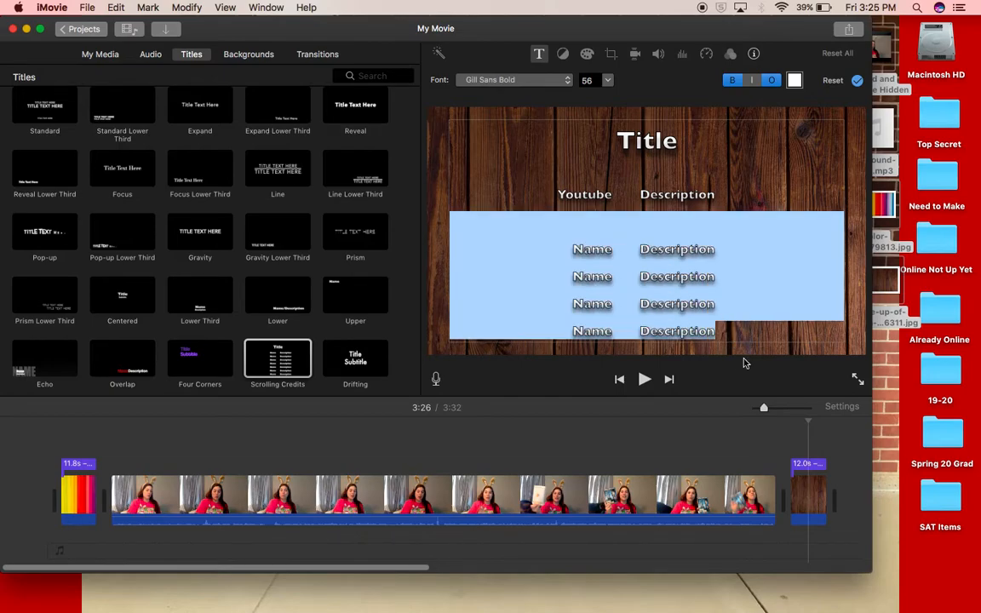
pyautogui.press('BackSpace')
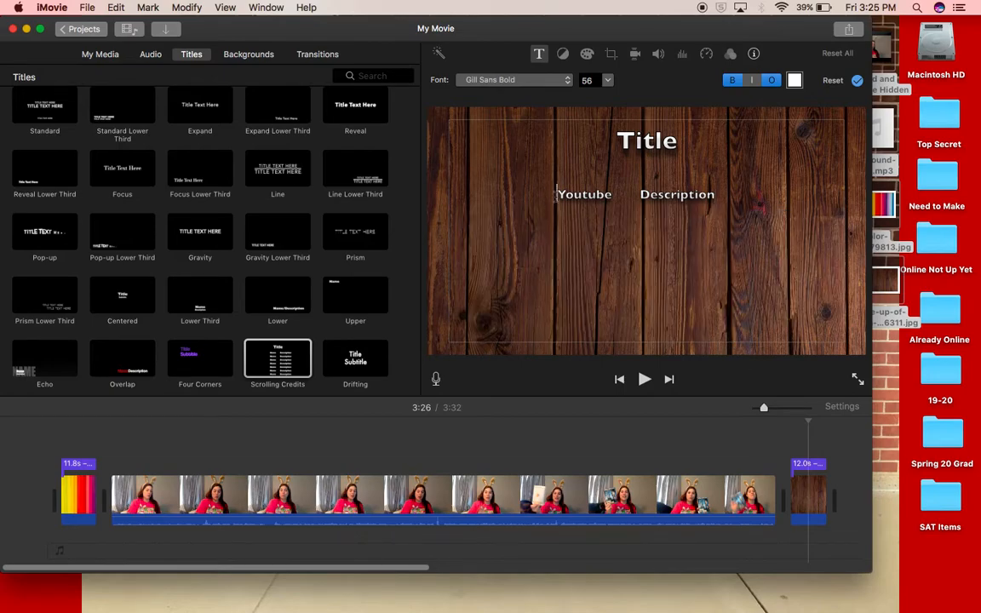
# - Replace the "Youtube" row's description with "SuccessinSixth" and remove the "Title" heading from the credits
pyautogui.doubleClick(686, 194)
pyautogui.write('Sucess')
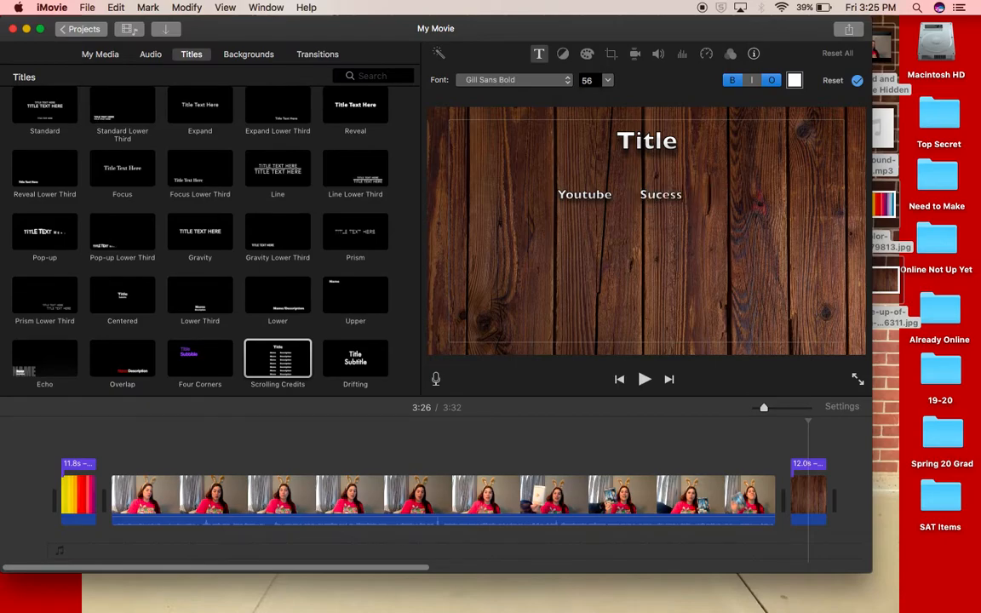
pyautogui.write('insixth')
pyautogui.press('BackSpace')
pyautogui.write('Su')
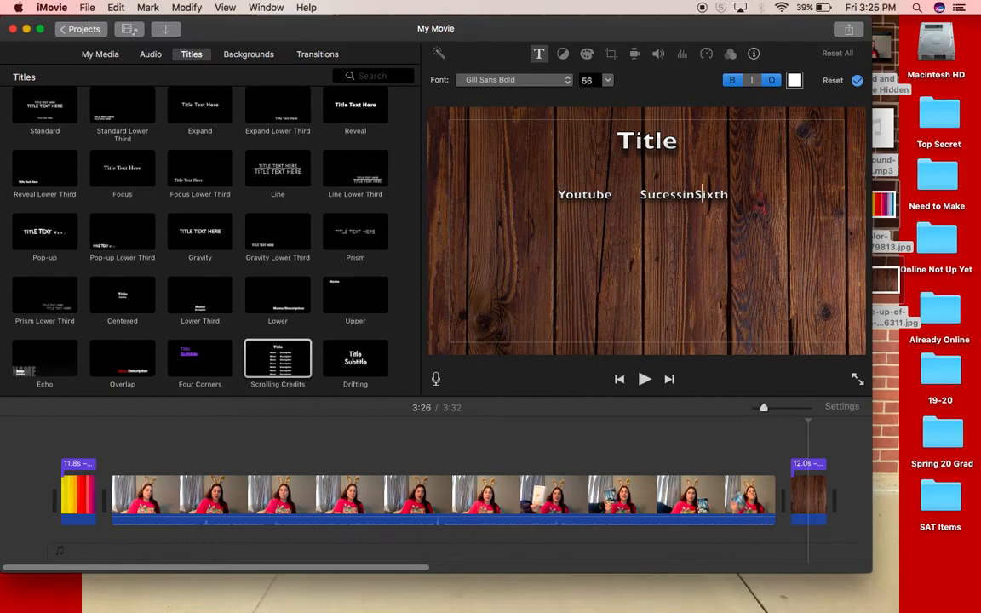
pyautogui.write('c')
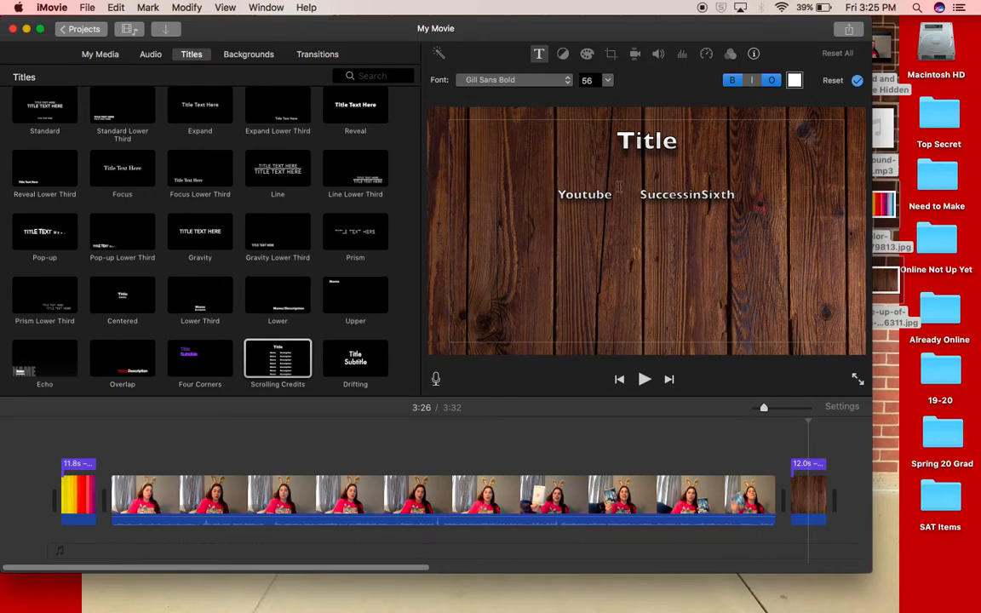
pyautogui.doubleClick(647, 141)
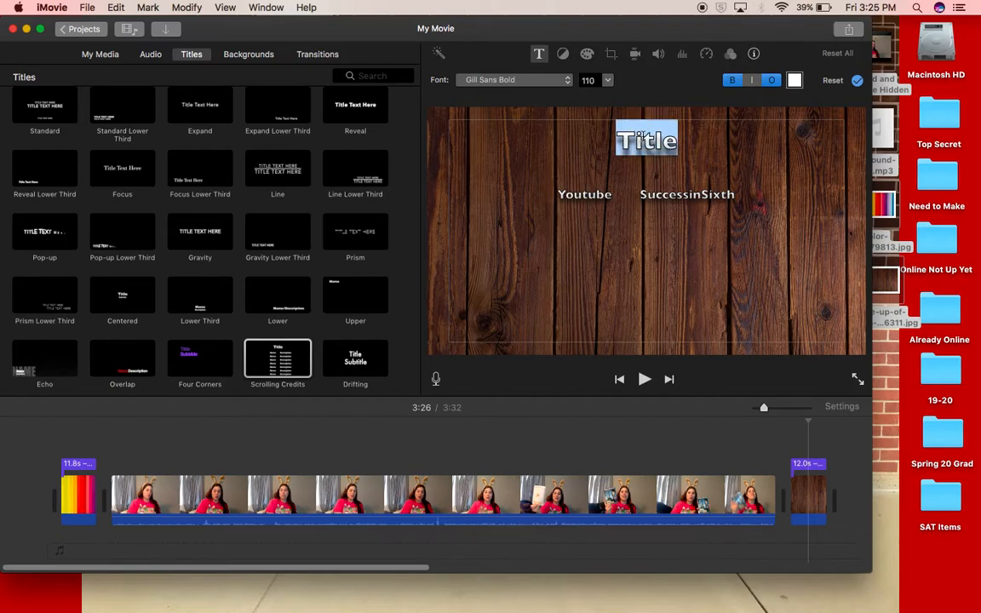
pyautogui.press('BackSpace')
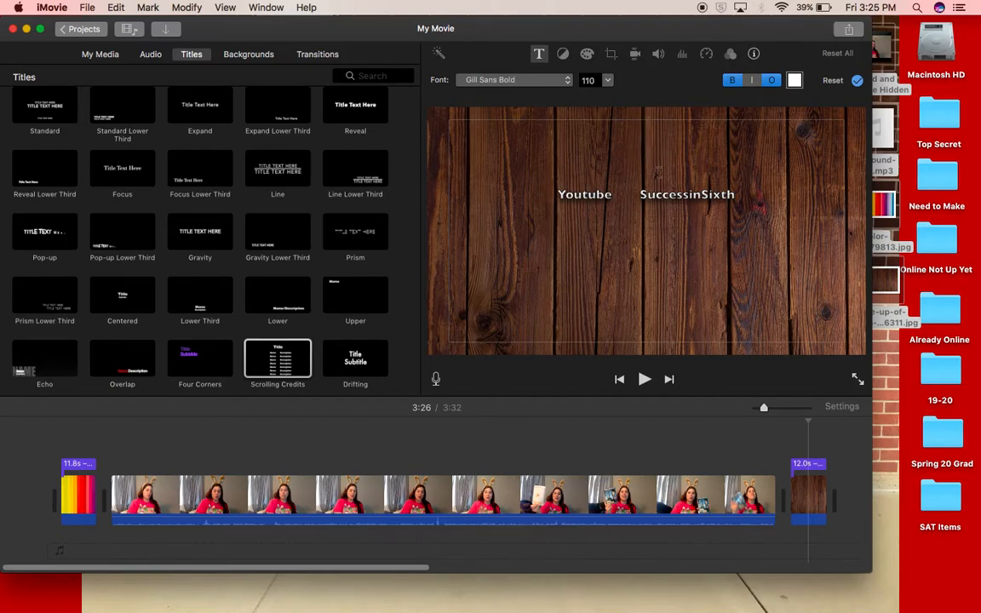
# - Clear the credits text and delete the Scrolling Credits title above the wood image
pyautogui.click(818, 466)
pyautogui.press('super+a')
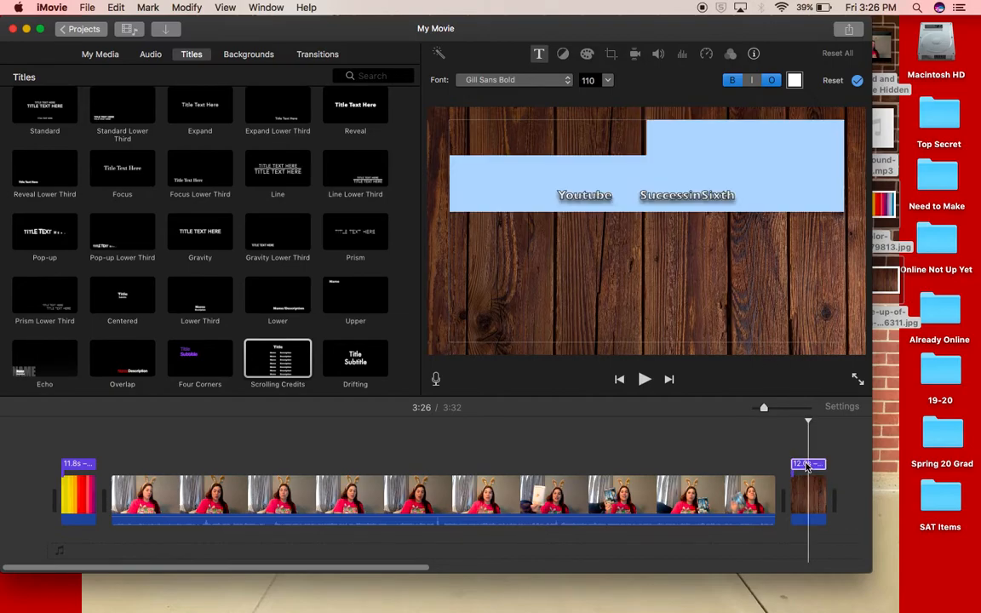
pyautogui.press('BackSpace')
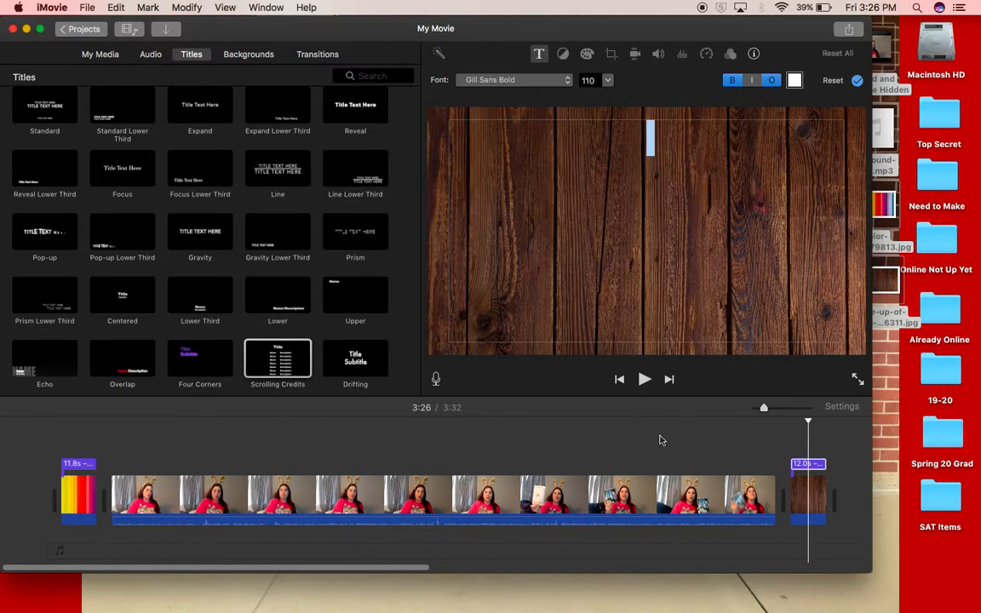
pyautogui.rightClick(805, 466)
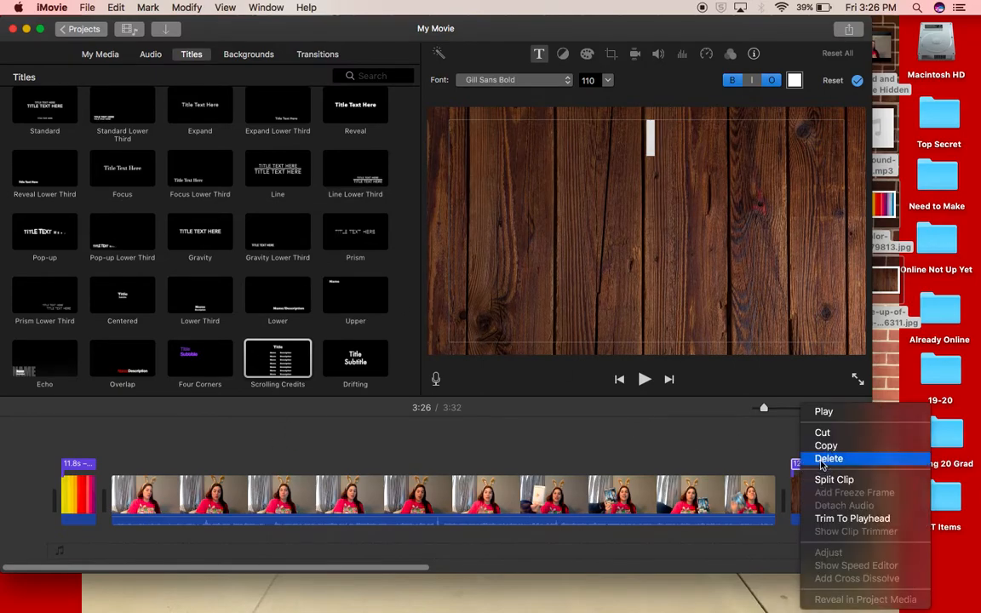
pyautogui.click(819, 458)
# - Add a fresh Scrolling Credits title over the wood image, without its heading, and enter "Youtube" as the first row's name
pyautogui.moveTo(266, 345); pyautogui.dragTo(801, 466)
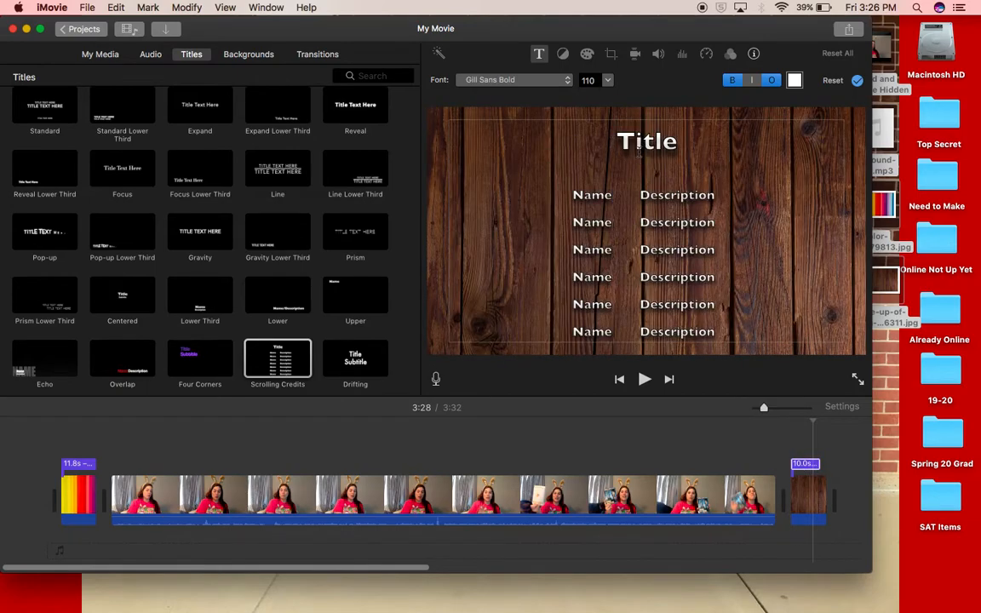
pyautogui.doubleClick(592, 159)
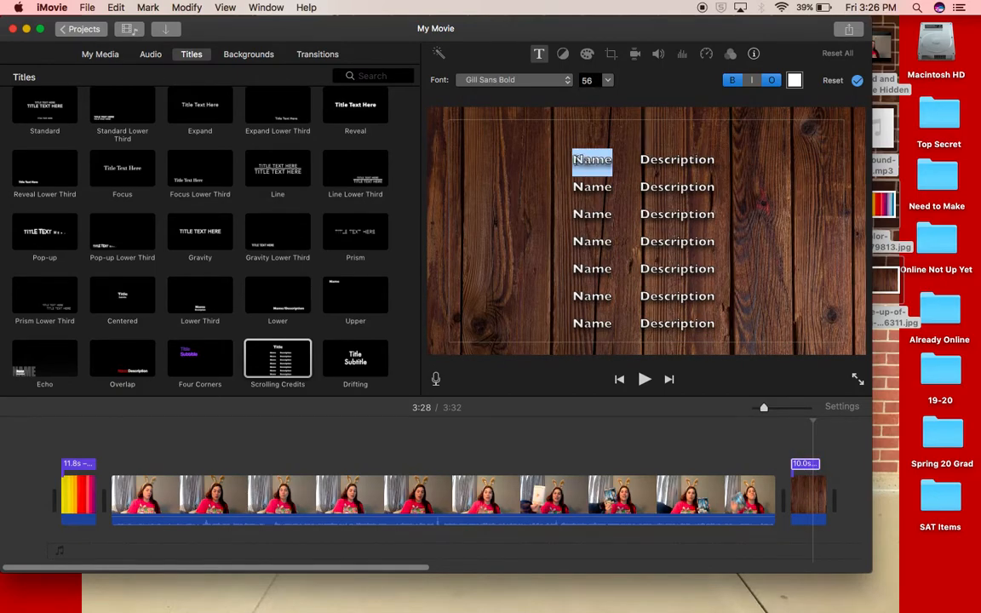
pyautogui.write('you')
pyautogui.press('BackSpace')
pyautogui.press('BackSpace')
pyautogui.press('BackSpace')
pyautogui.write('Youtube')
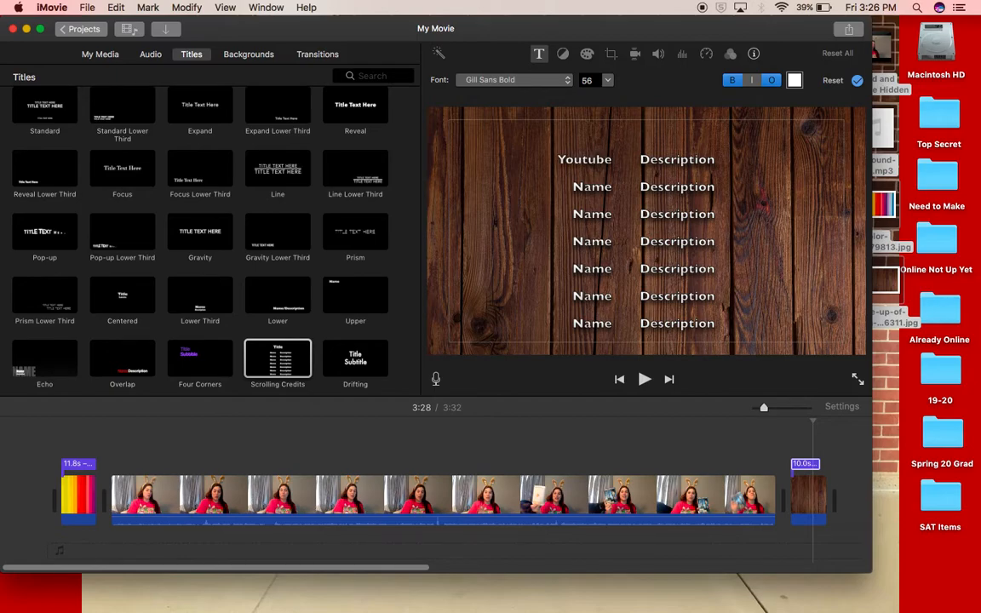
# - Replace the description in the "Youtube" row with "SuccessinSixth"
pyautogui.tripleClick(670, 159)
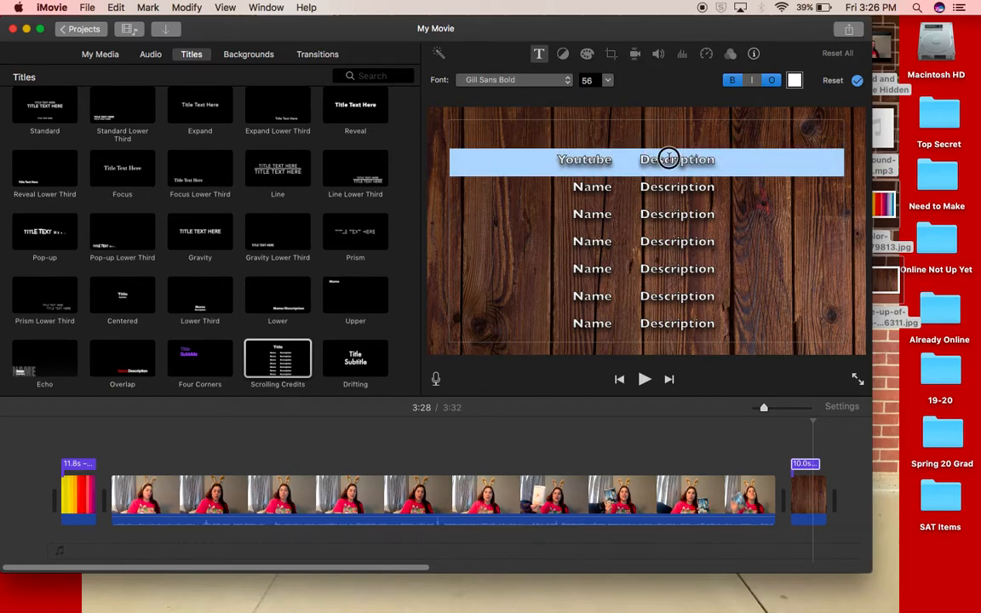
pyautogui.doubleClick(669, 159)
pyautogui.write('Successin')
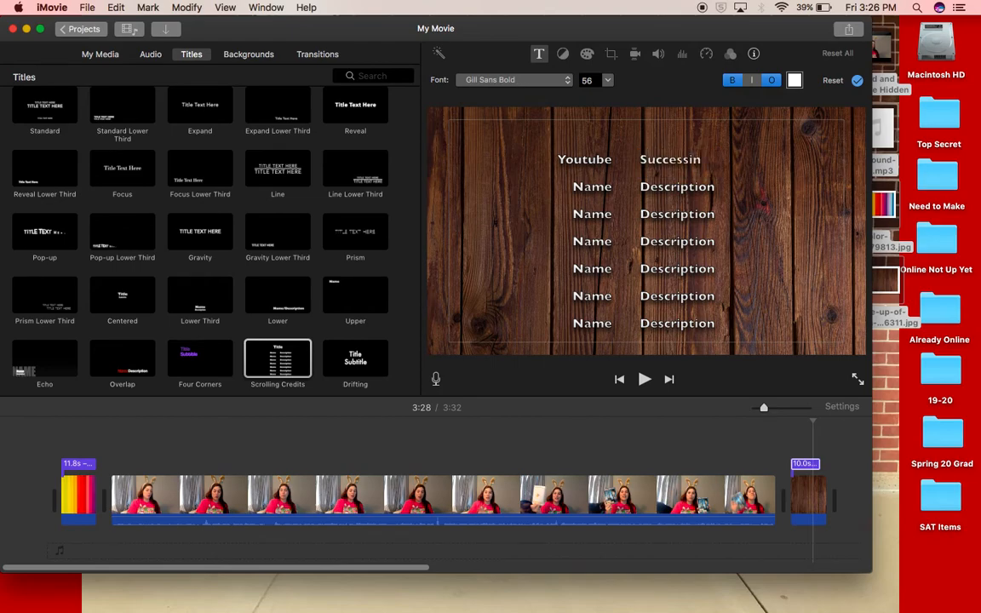
pyautogui.write('Sixth')
# - Fill the second credits row with the name "Instagram" and the description "Success.insixth"
pyautogui.doubleClick(592, 187)
pyautogui.write('I')
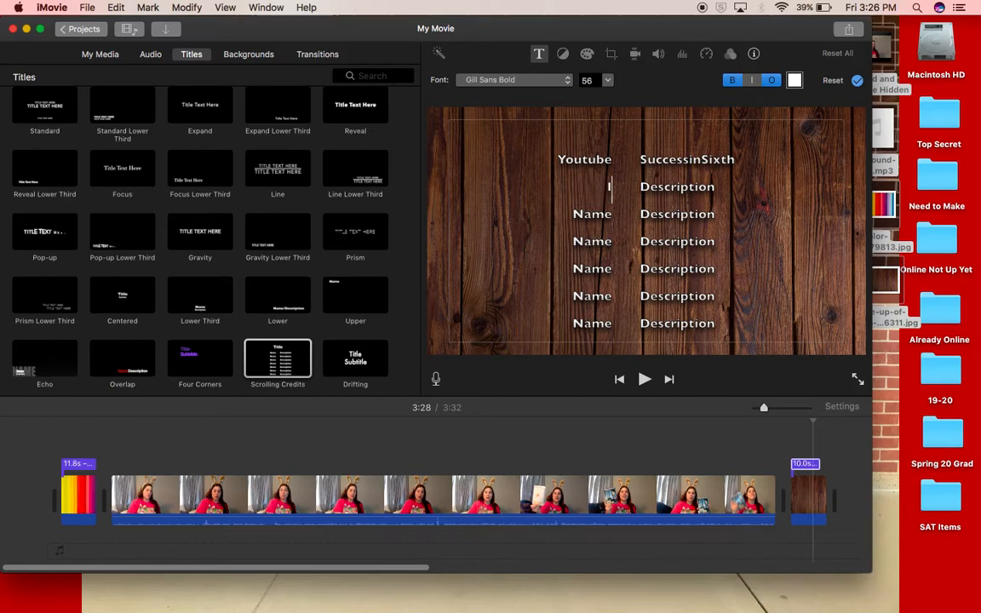
pyautogui.write('nstra')
pyautogui.press('BackSpace')
pyautogui.press('BackSpace')
pyautogui.write('agram')
pyautogui.press('Tab')
pyautogui.write('Success.insixt')
# - Delete all remaining placeholder rows below the "Instagram" row
pyautogui.moveTo(572, 213); pyautogui.dragTo(754, 333)
pyautogui.press('BackSpace')
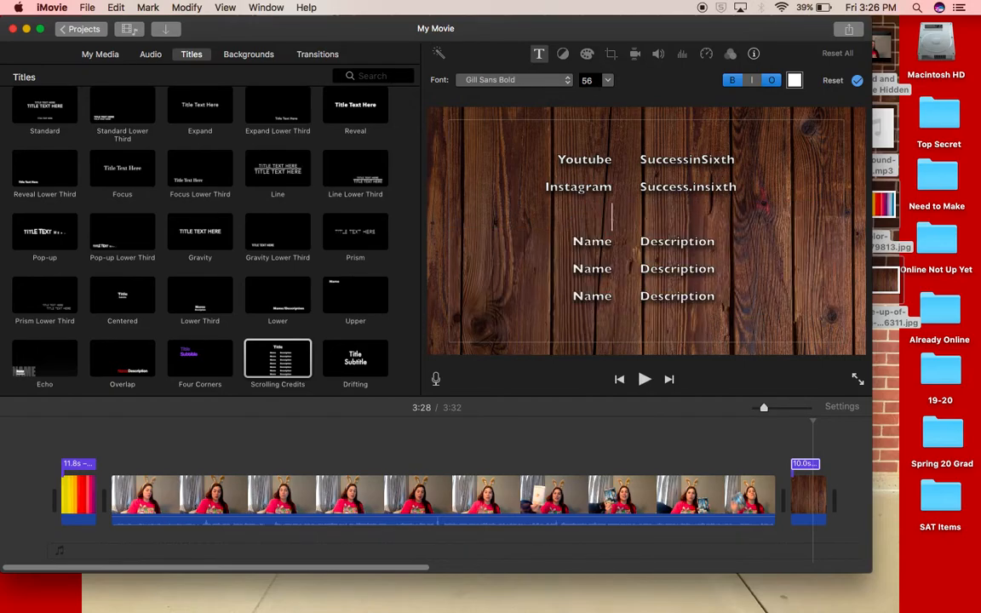
pyautogui.moveTo(553, 224); pyautogui.dragTo(691, 291)
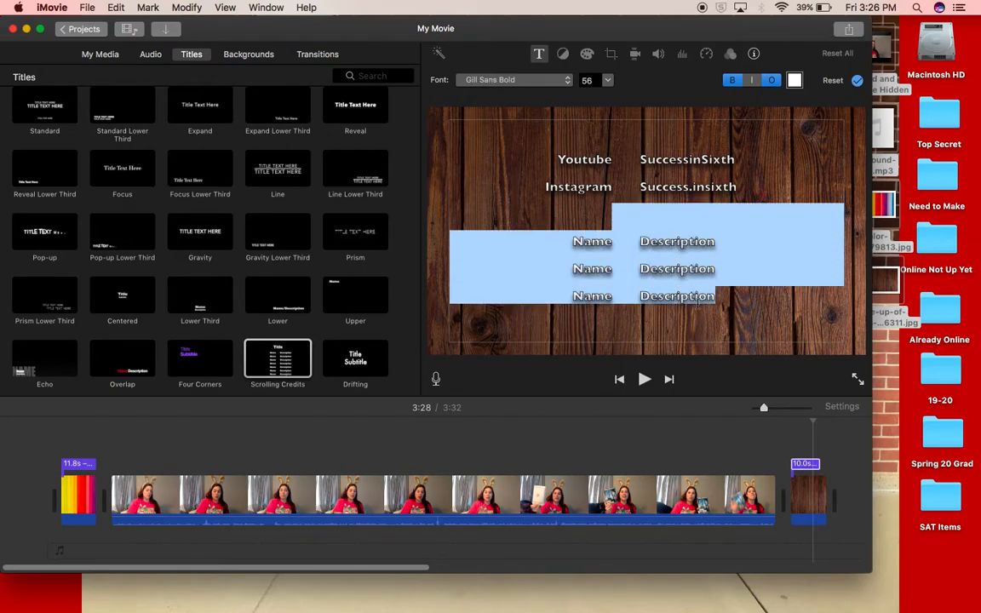
pyautogui.press('BackSpace')
# - Enlarge the font of both the "Youtube" and "Instagram" credits rows
pyautogui.moveTo(753, 192); pyautogui.dragTo(539, 165)
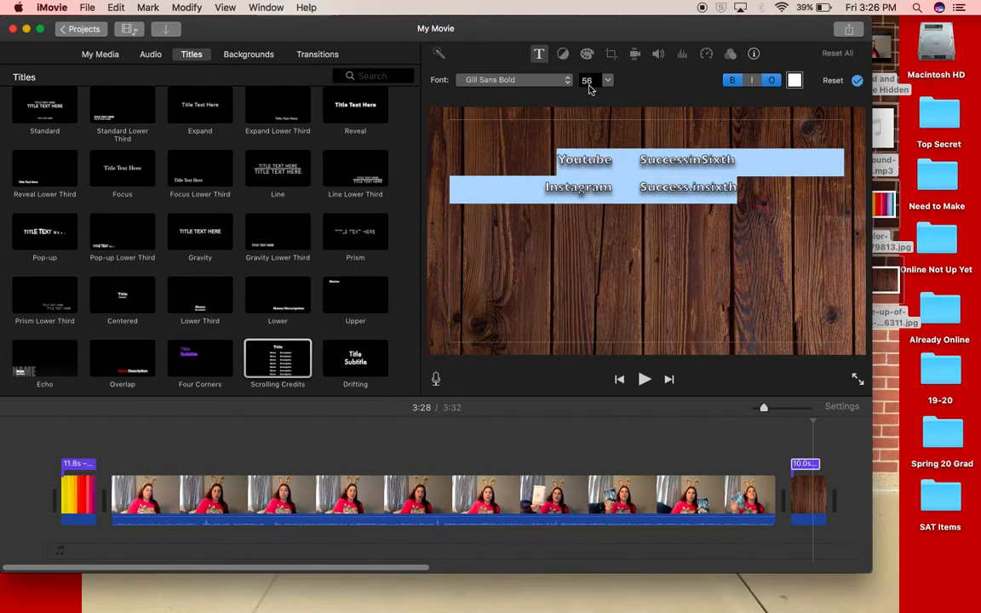
pyautogui.click(591, 83)
pyautogui.click(608, 83)
pyautogui.click(599, 110)
pyautogui.click(672, 305)
pyautogui.click(677, 308)
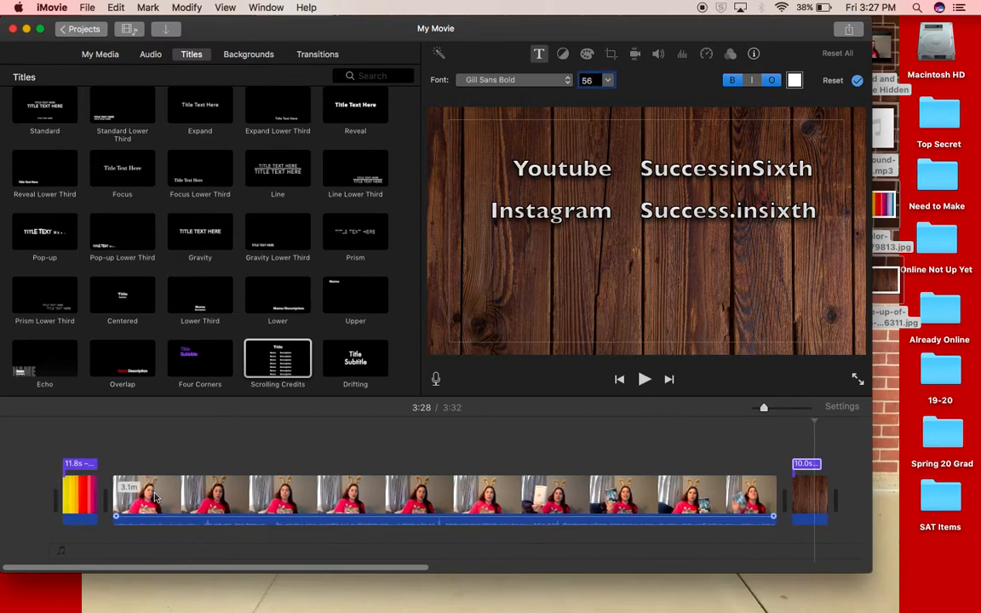
# - Play the movie from the opening rainbow title into the recorded clip to review the cut between them
pyautogui.click(118, 499)
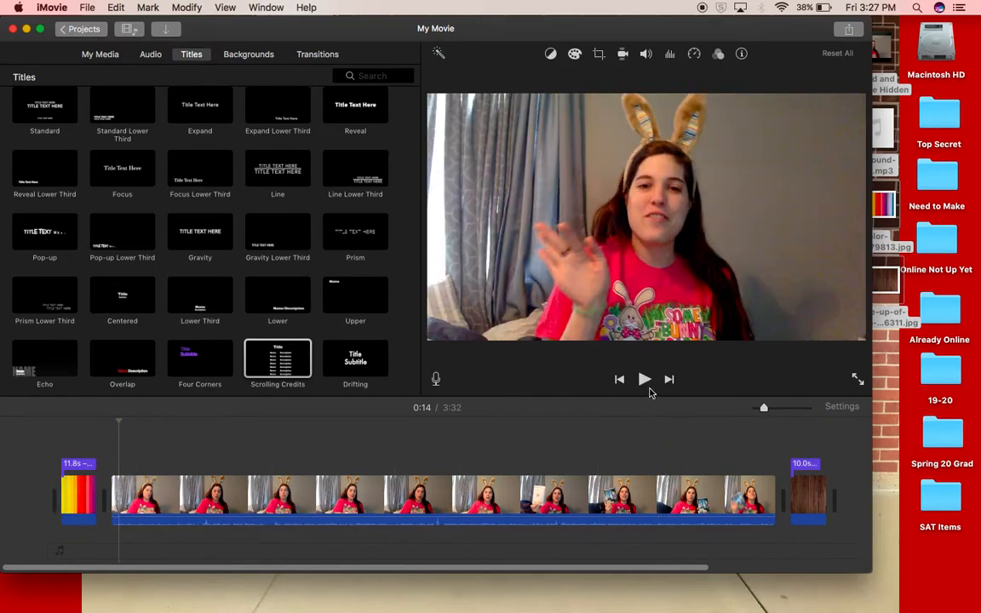
pyautogui.click(68, 505)
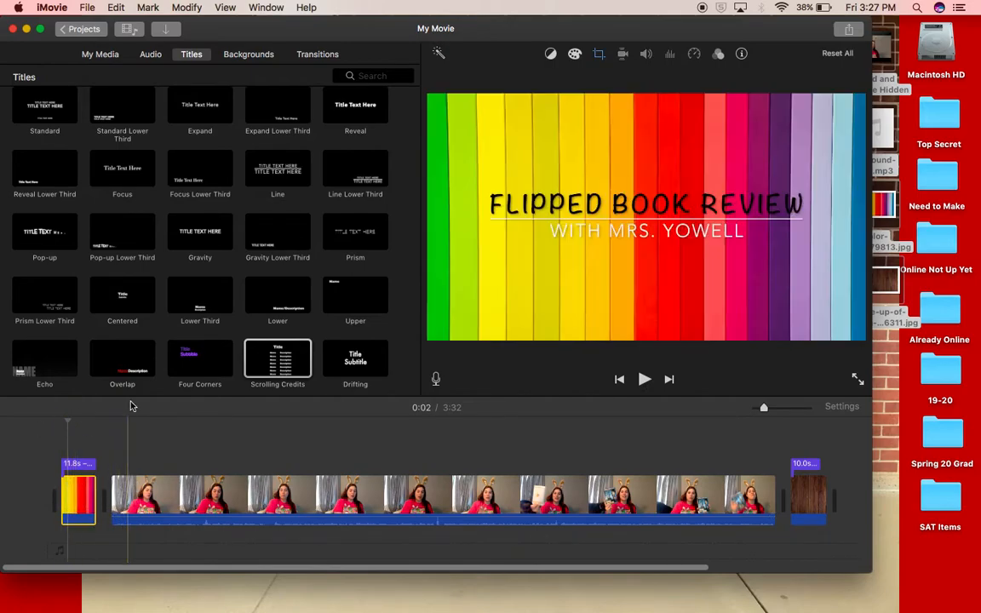
pyautogui.click(642, 382)
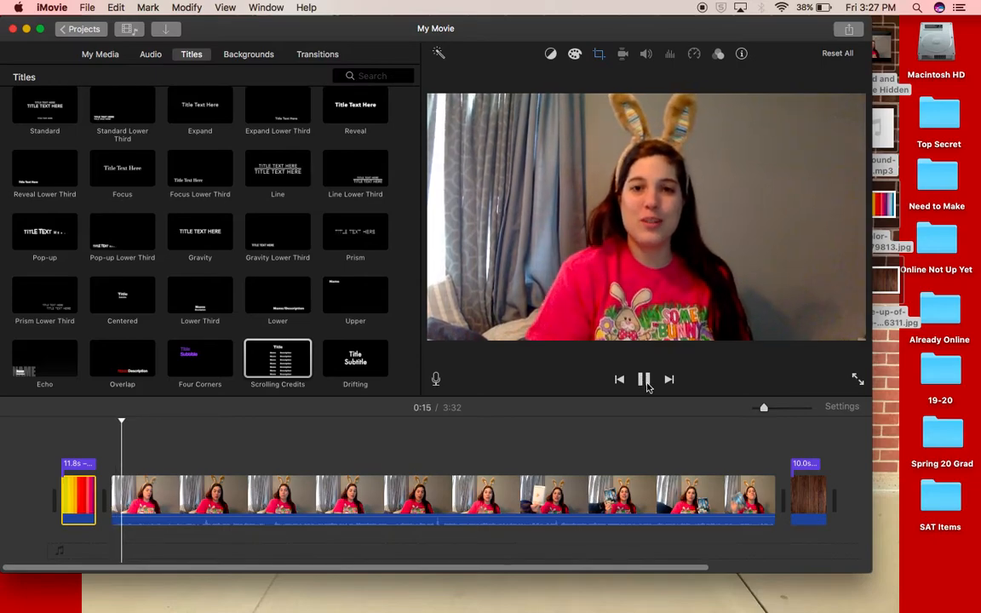
# - Adjust the computer's sound volume while listening to the recorded clip, and pause the playback
pyautogui.press('XF86AudioRaiseVolume')
pyautogui.press('XF86AudioRaiseVolume')
pyautogui.press('XF86AudioRaiseVolume')
pyautogui.press('XF86AudioRaiseVolume')
pyautogui.press('XF86AudioRaiseVolume')
pyautogui.press('XF86AudioRaiseVolume')
pyautogui.press('XF86AudioRaiseVolume')
pyautogui.press('XF86AudioRaiseVolume')
pyautogui.press('XF86AudioRaiseVolume')
pyautogui.press('XF86AudioRaiseVolume')
pyautogui.press('XF86AudioRaiseVolume')
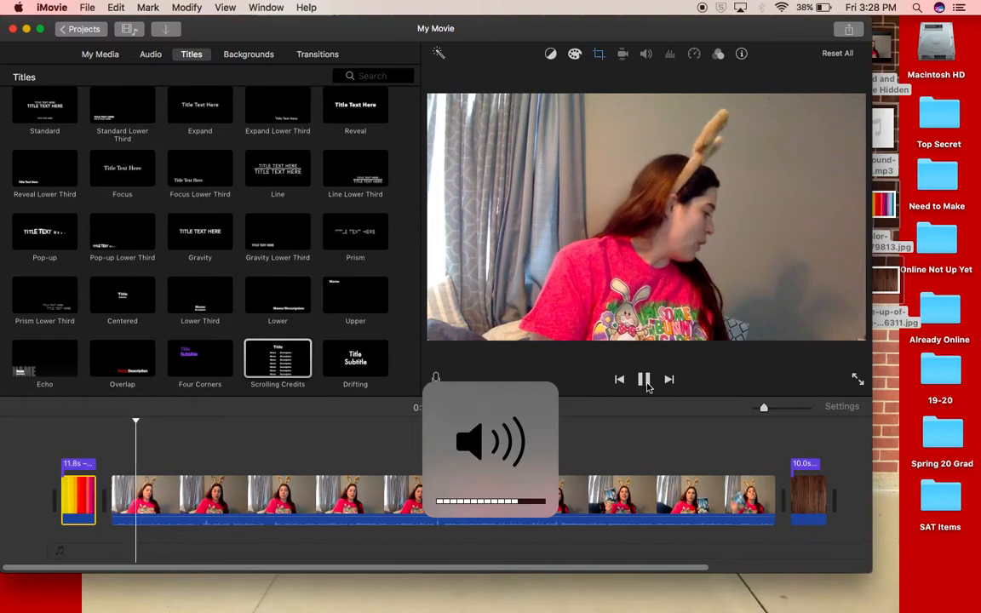
pyautogui.press('XF86AudioLowerVolume')
pyautogui.press('XF86AudioLowerVolume')
pyautogui.press('XF86AudioLowerVolume')
pyautogui.press('XF86AudioLowerVolume')
pyautogui.press('XF86AudioLowerVolume')
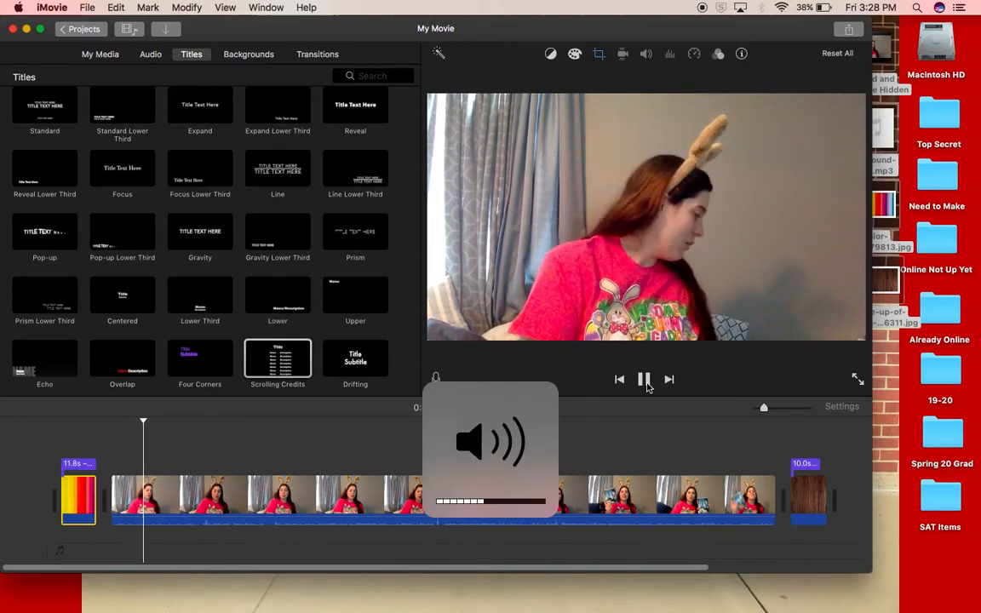
pyautogui.click(645, 382)
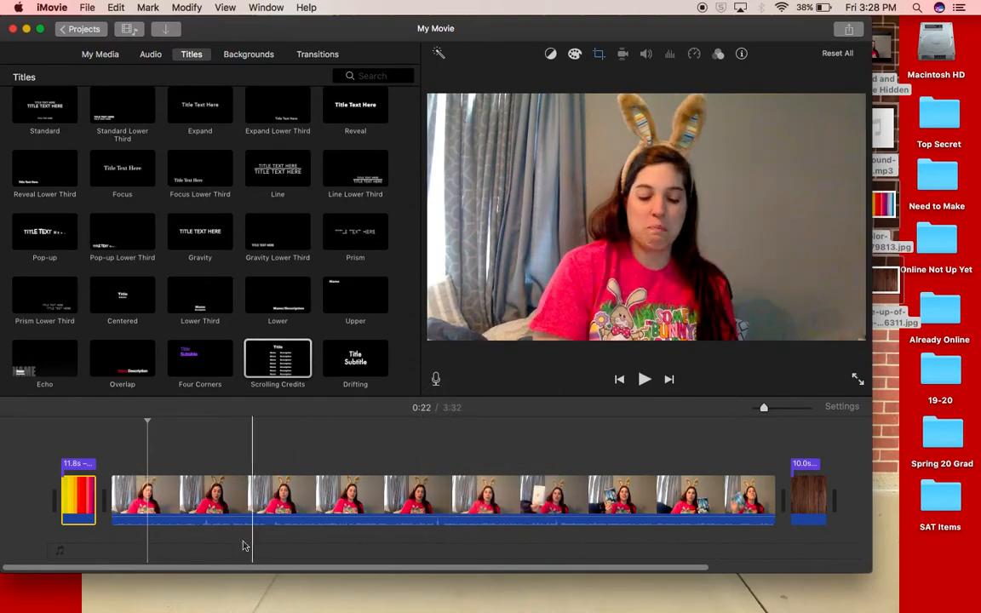
# - Raise the recorded clip's audio volume to 400%, playing a passage of it to judge the loudness
pyautogui.moveTo(201, 518); pyautogui.dragTo(204, 507)
pyautogui.click(128, 517)
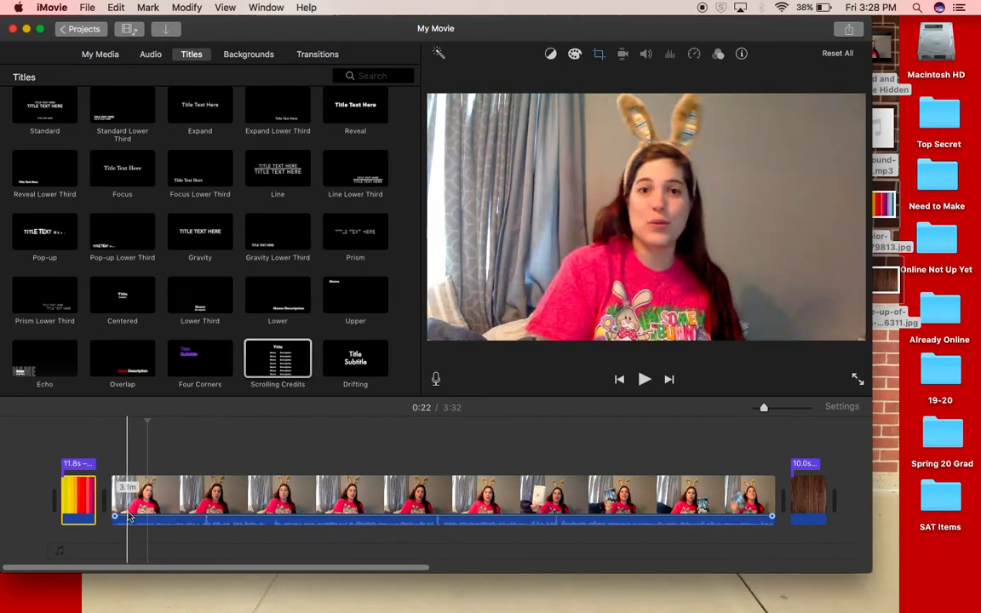
pyautogui.press('space')
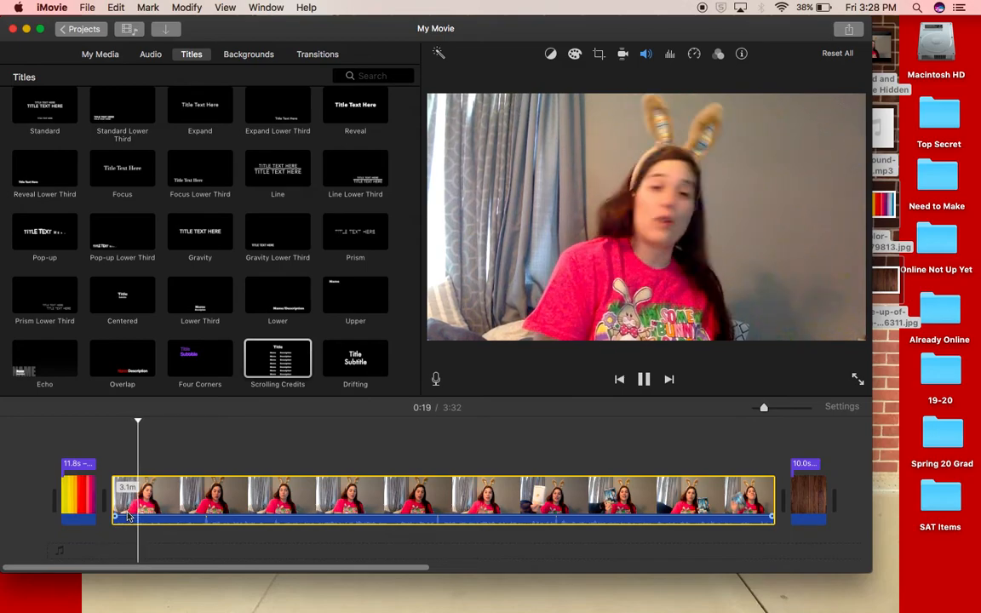
pyautogui.press('space')
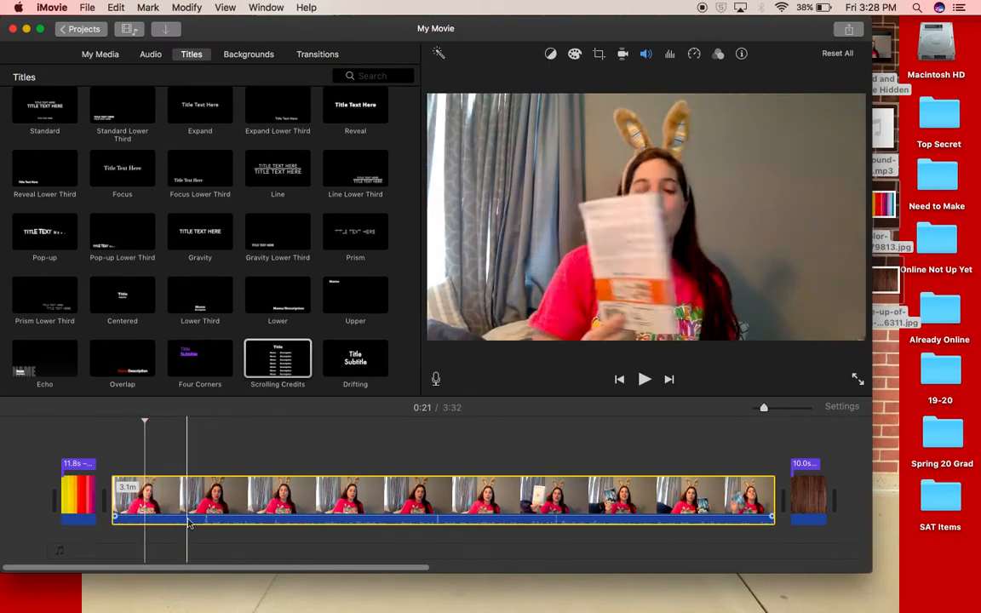
pyautogui.moveTo(188, 517); pyautogui.dragTo(188, 509)
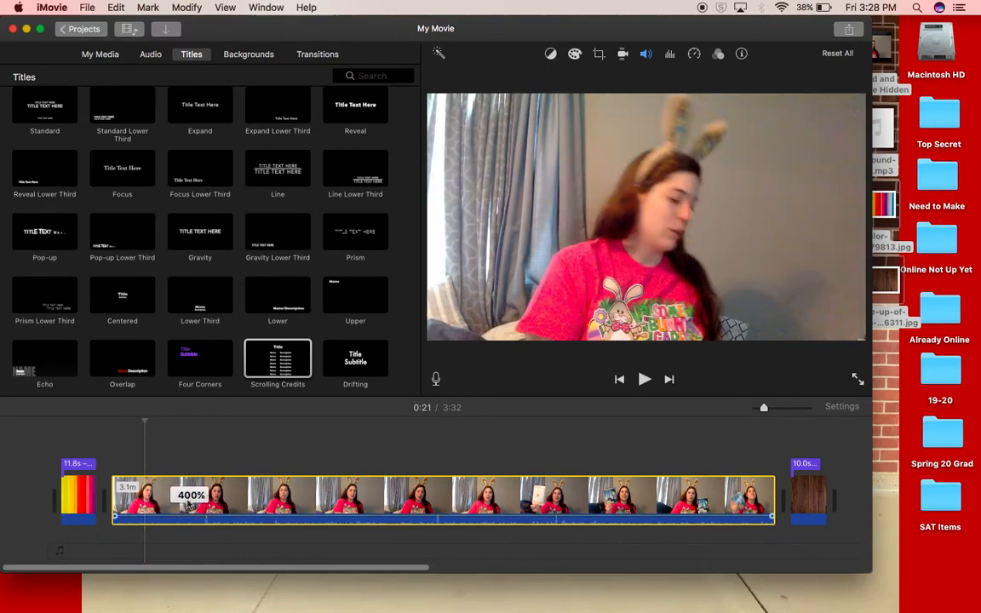
pyautogui.click(219, 517)
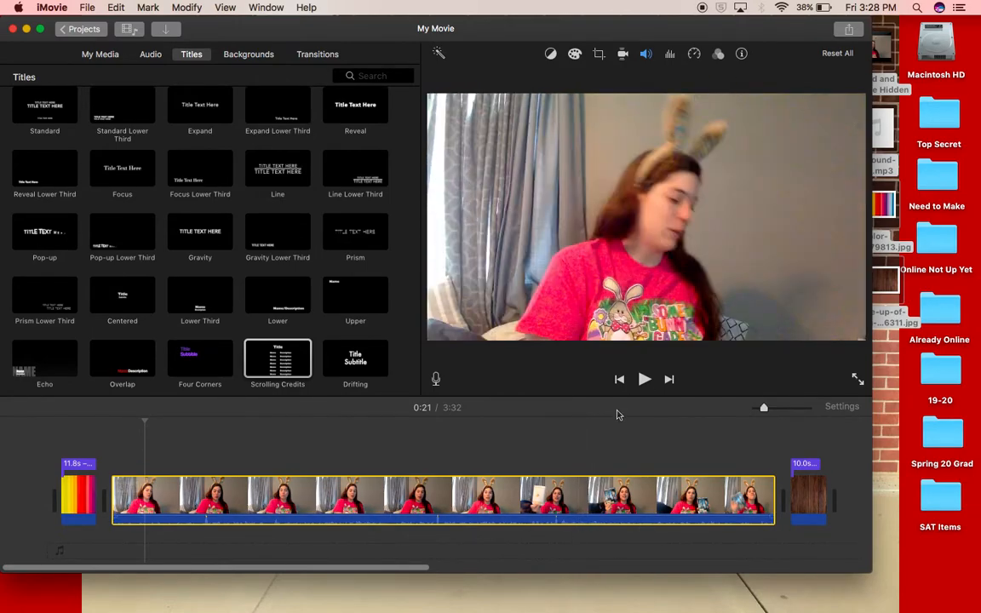
# - Add the song "bensound-cute" from the iTunes audio library beneath the video, starting with the opening title
pyautogui.click(150, 55)
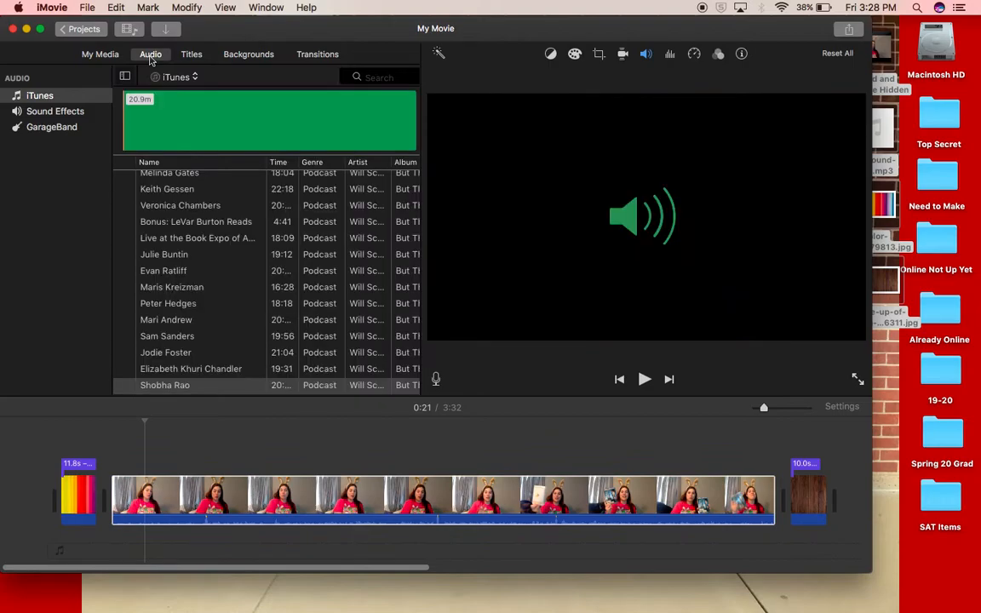
pyautogui.scroll(5, 227, 193)
pyautogui.scroll(2, 228, 193)
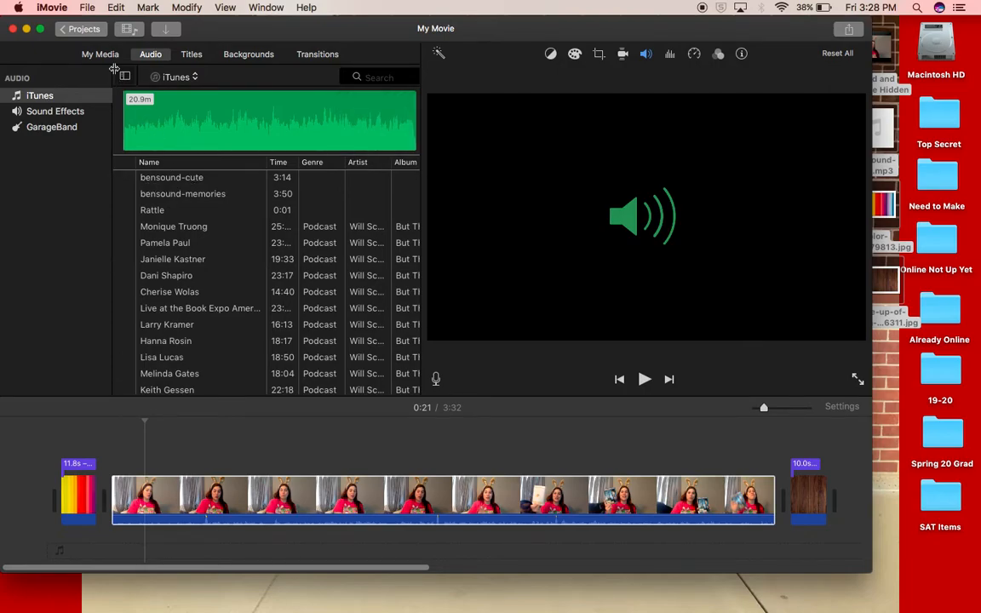
pyautogui.click(86, 7)
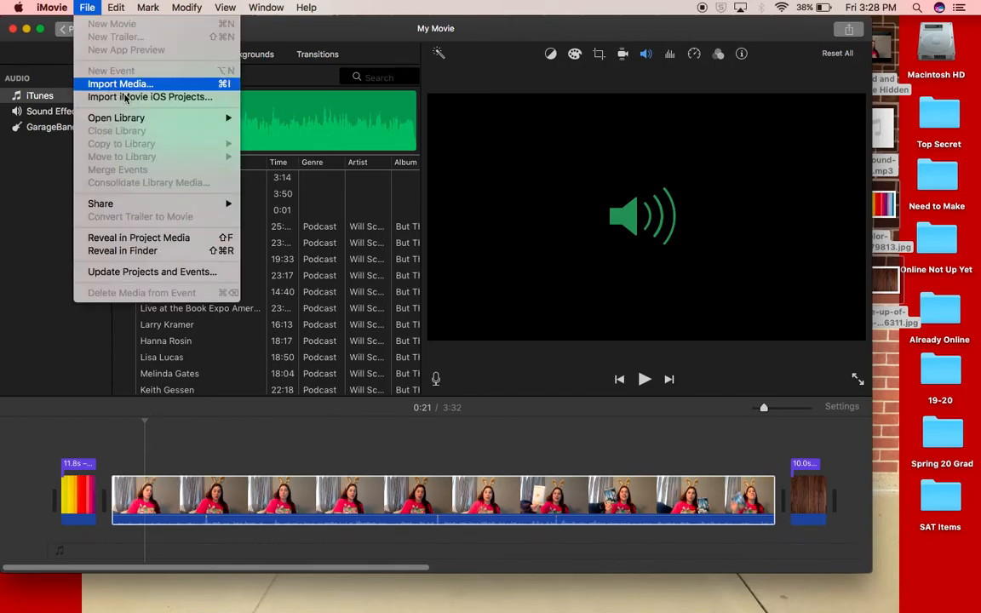
pyautogui.click(245, 179)
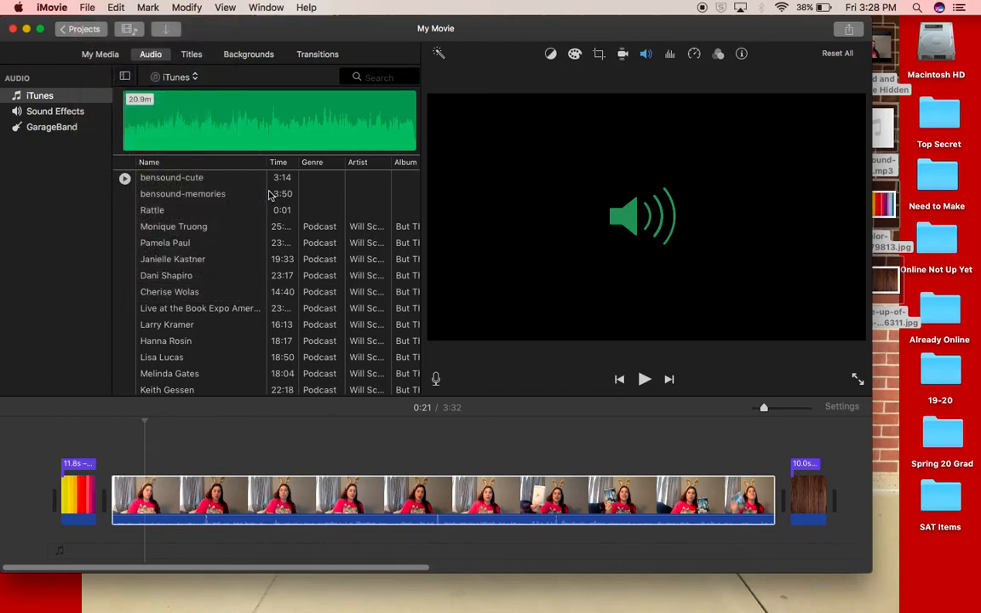
pyautogui.click(195, 182)
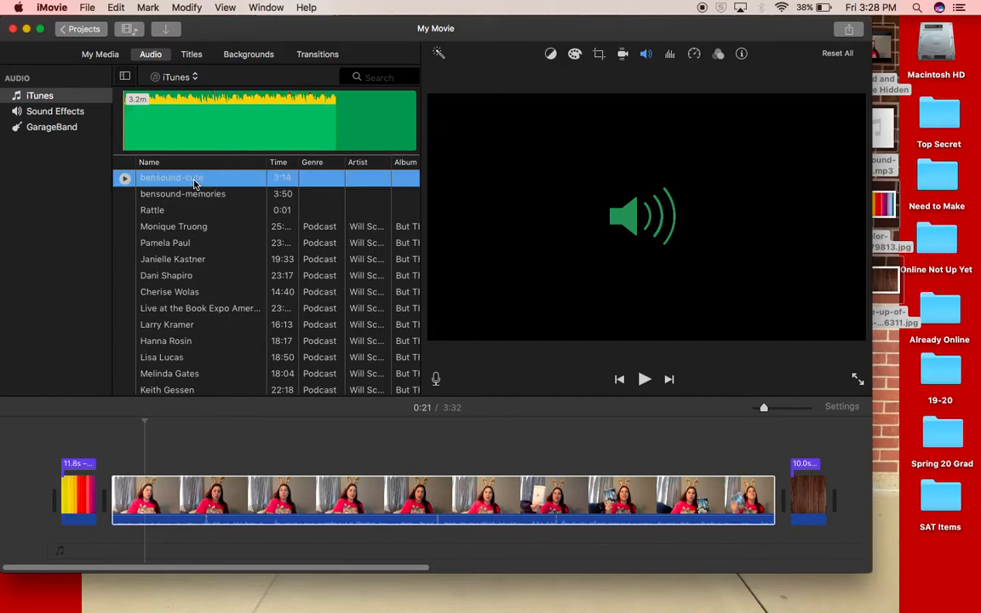
pyautogui.moveTo(194, 181); pyautogui.dragTo(66, 543)
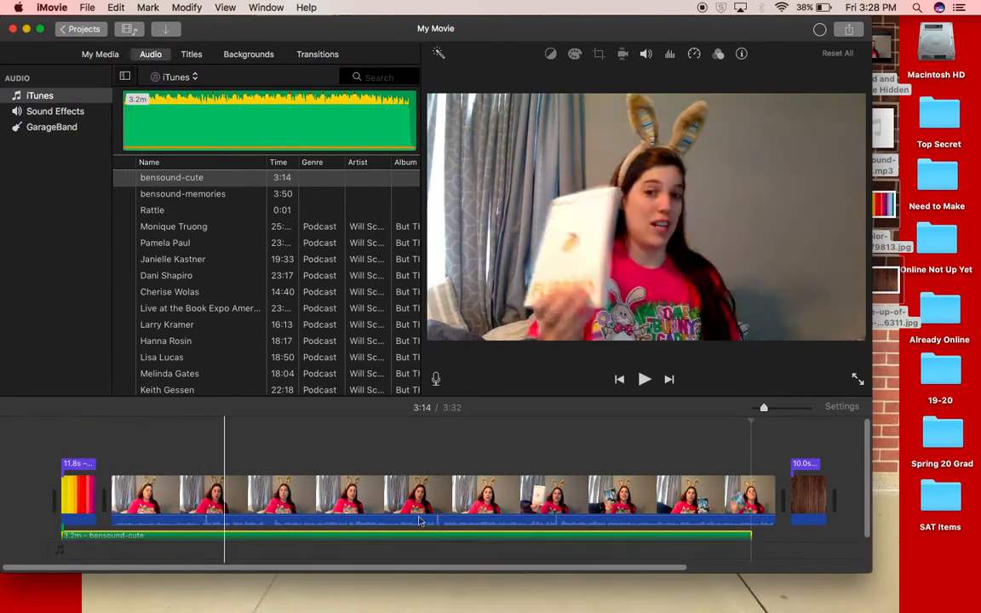
# - Try to extend the end of the "bensound-cute" music clip to reach the closing credits
pyautogui.moveTo(750, 541); pyautogui.dragTo(781, 548)
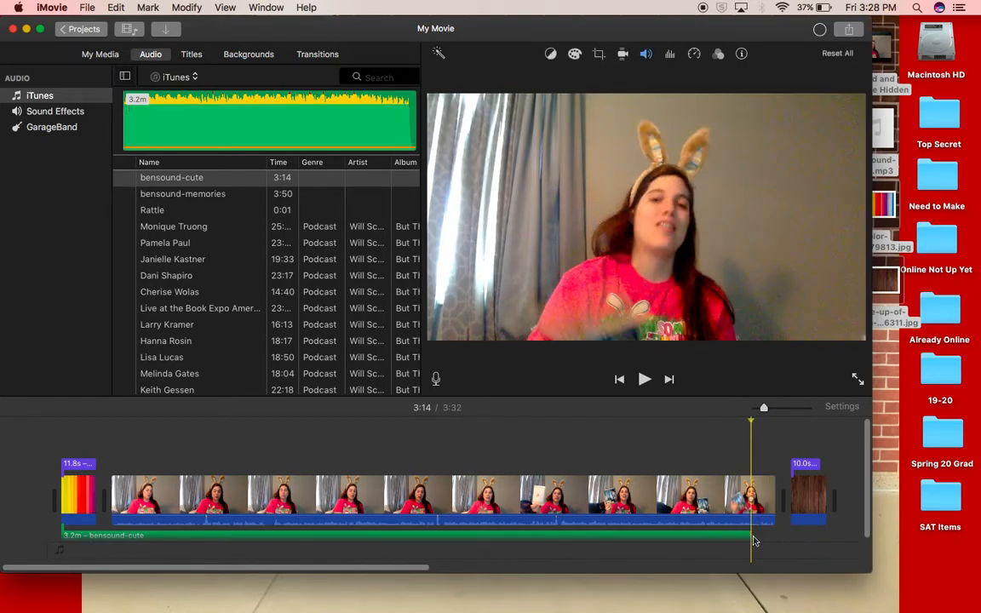
pyautogui.moveTo(751, 538); pyautogui.dragTo(771, 552)
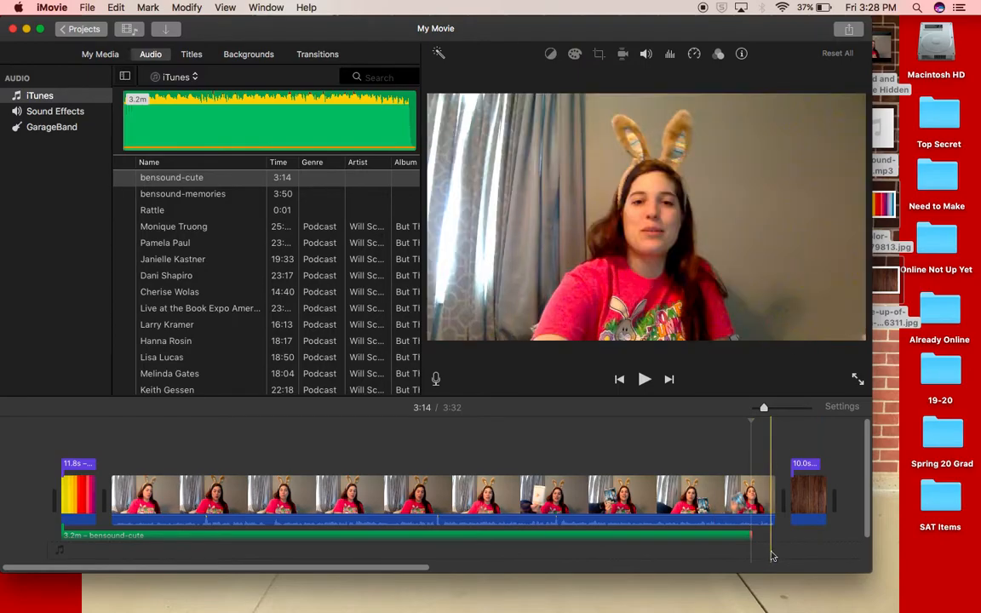
pyautogui.moveTo(841, 570); pyautogui.dragTo(835, 571)
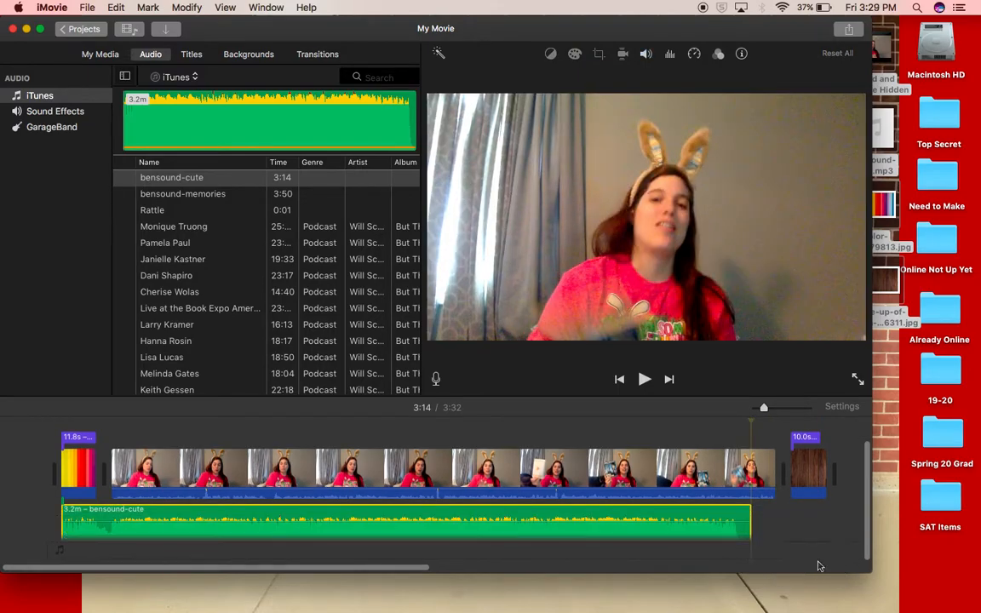
pyautogui.moveTo(751, 517); pyautogui.dragTo(809, 518)
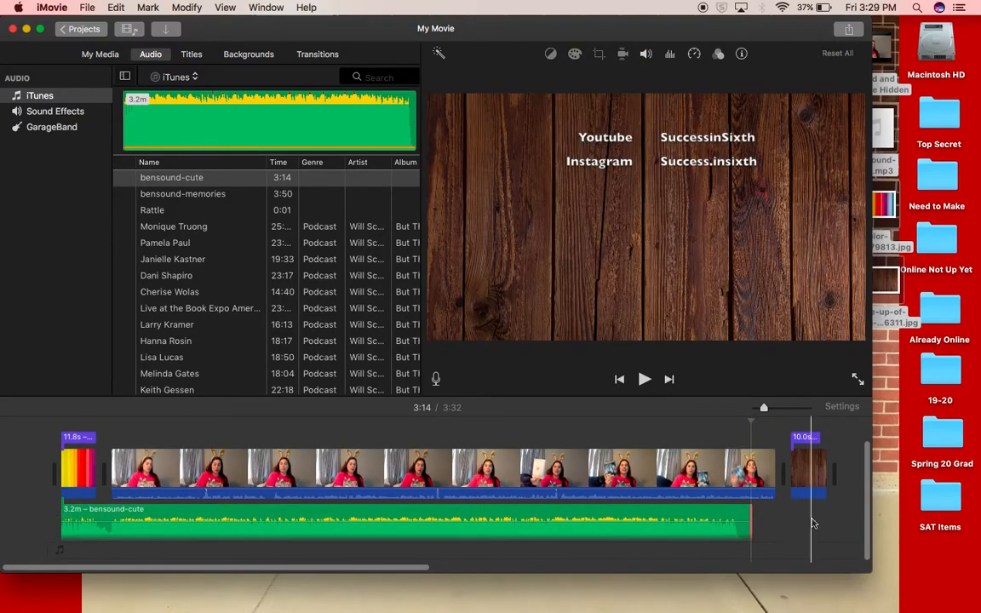
pyautogui.click(706, 535)
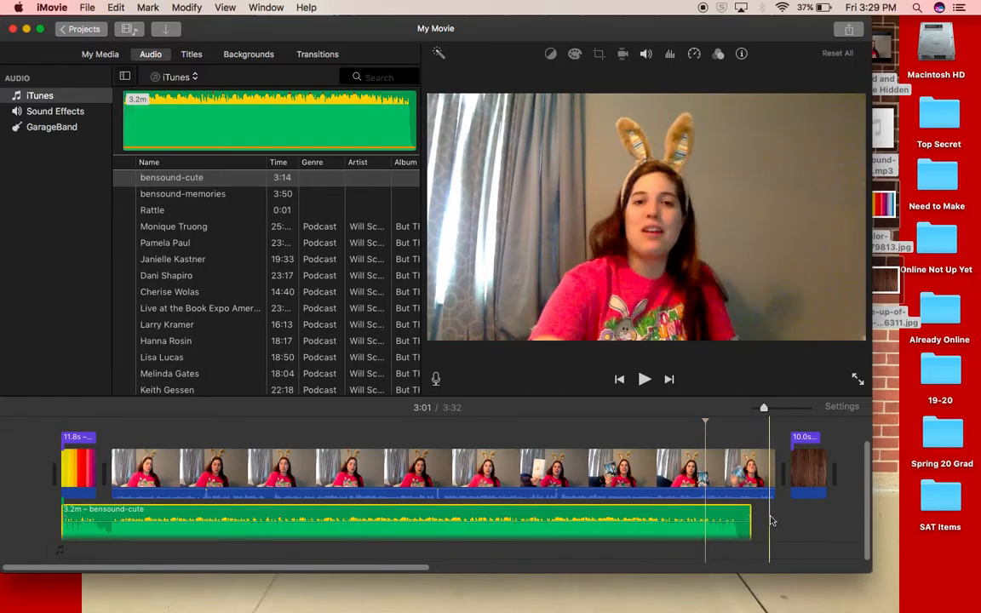
pyautogui.moveTo(745, 528); pyautogui.dragTo(805, 526)
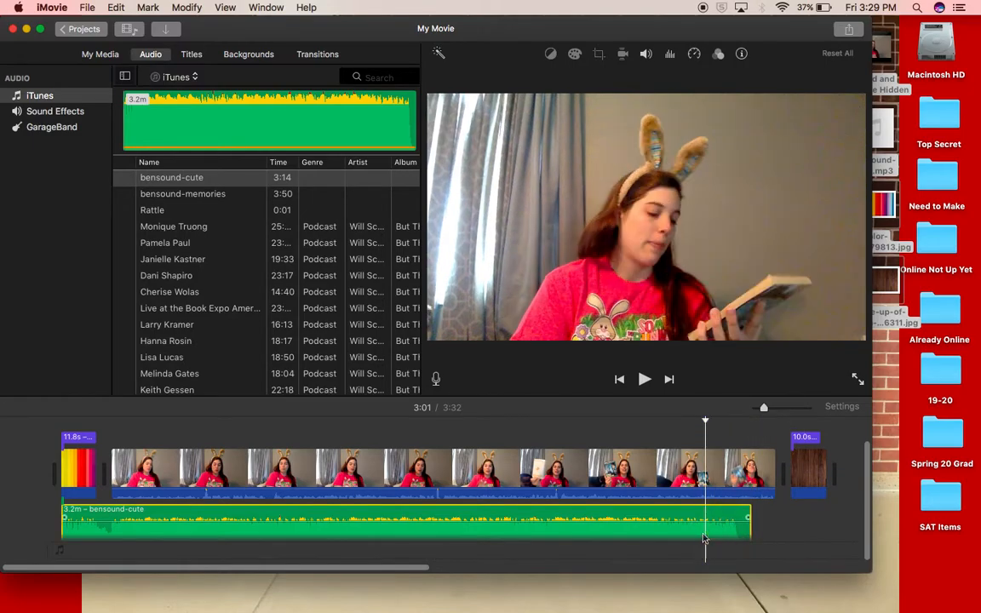
# - Lower the volume of the "bensound-cute" music and play from the opening title into the recorded clip to check the balance
pyautogui.moveTo(706, 536); pyautogui.dragTo(723, 523)
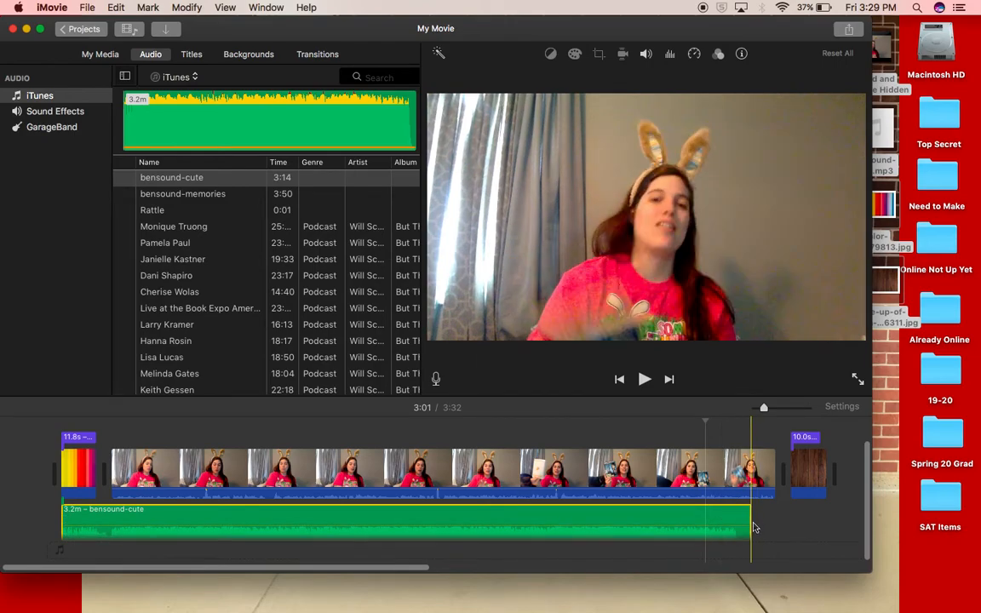
pyautogui.click(126, 490)
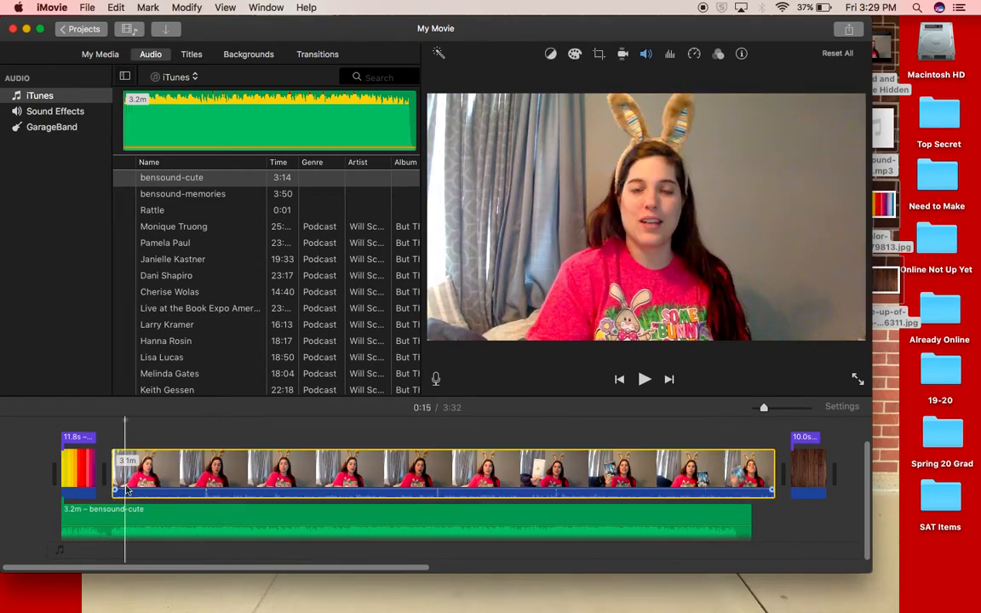
pyautogui.click(83, 511)
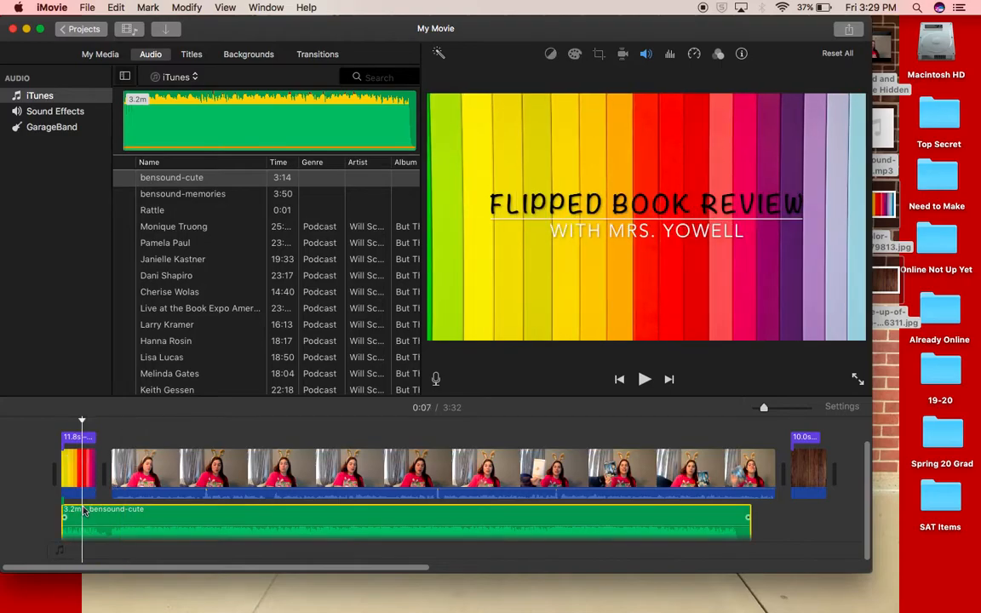
pyautogui.press('space')
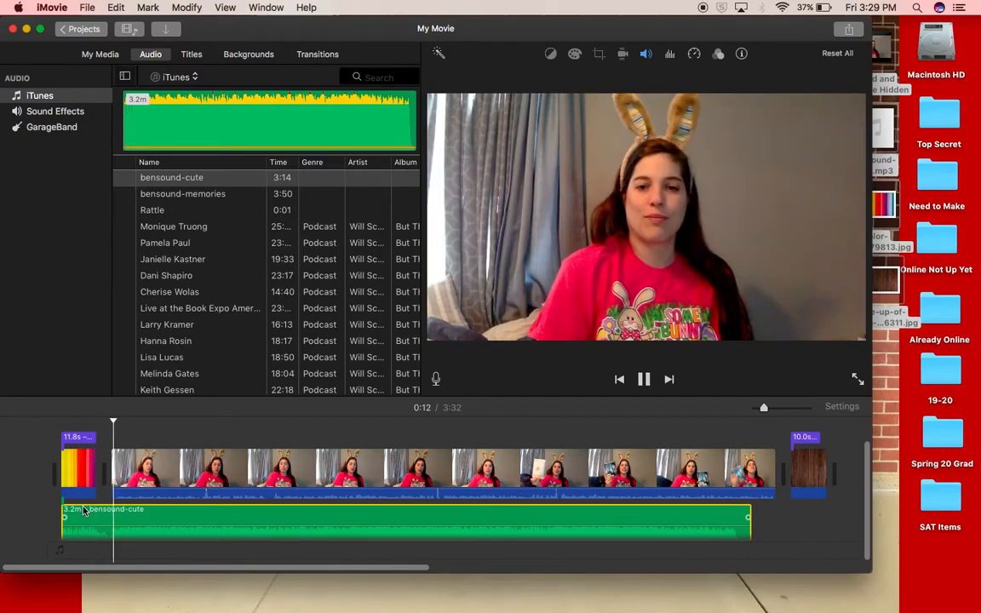
pyautogui.press('space')
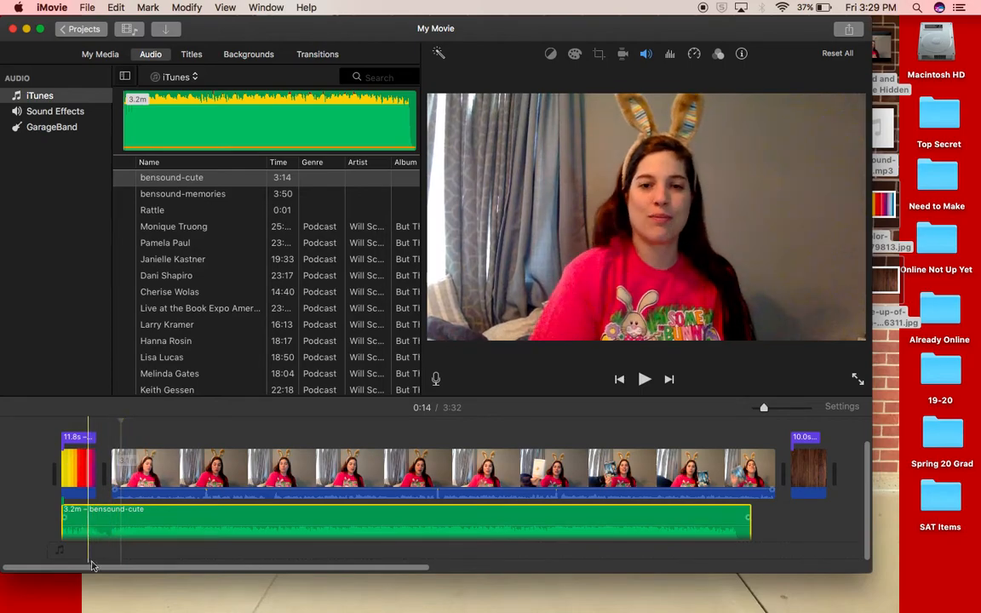
# - Split the "bensound-cute" music clip at 0:18, shortly after the recorded clip begins
pyautogui.click(108, 525)
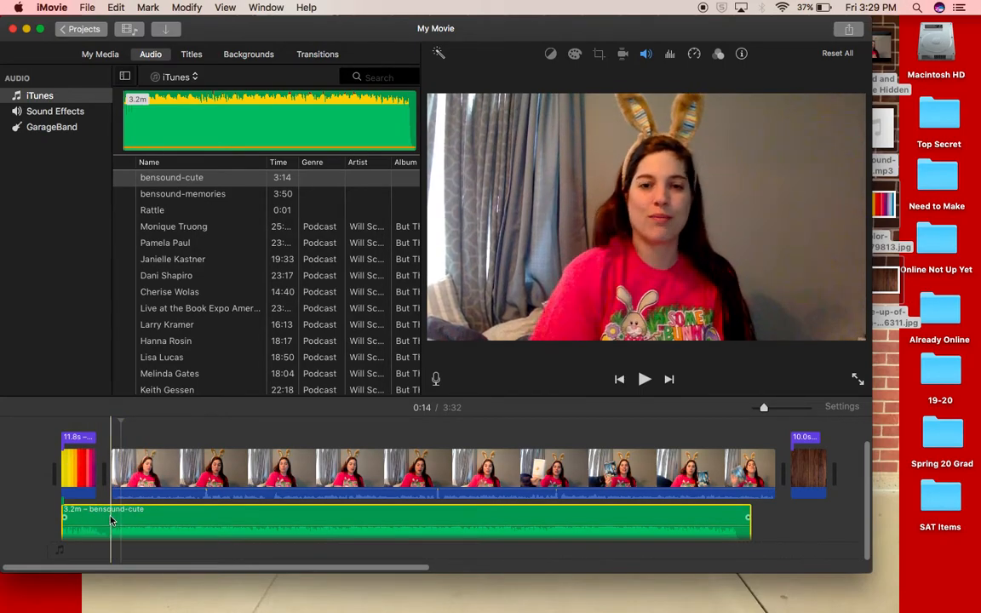
pyautogui.click(131, 530)
pyautogui.rightClick(133, 533)
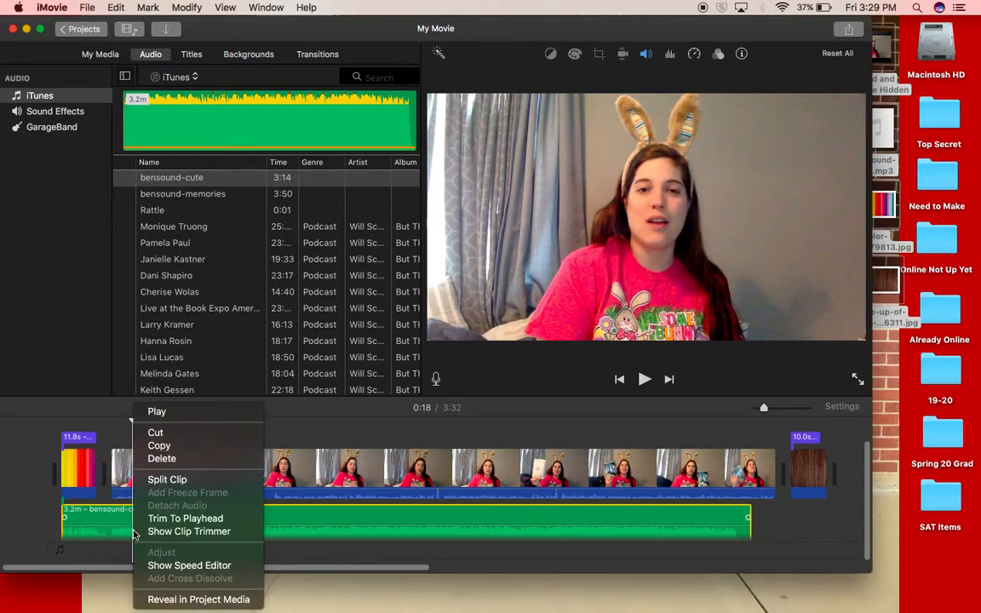
pyautogui.click(166, 480)
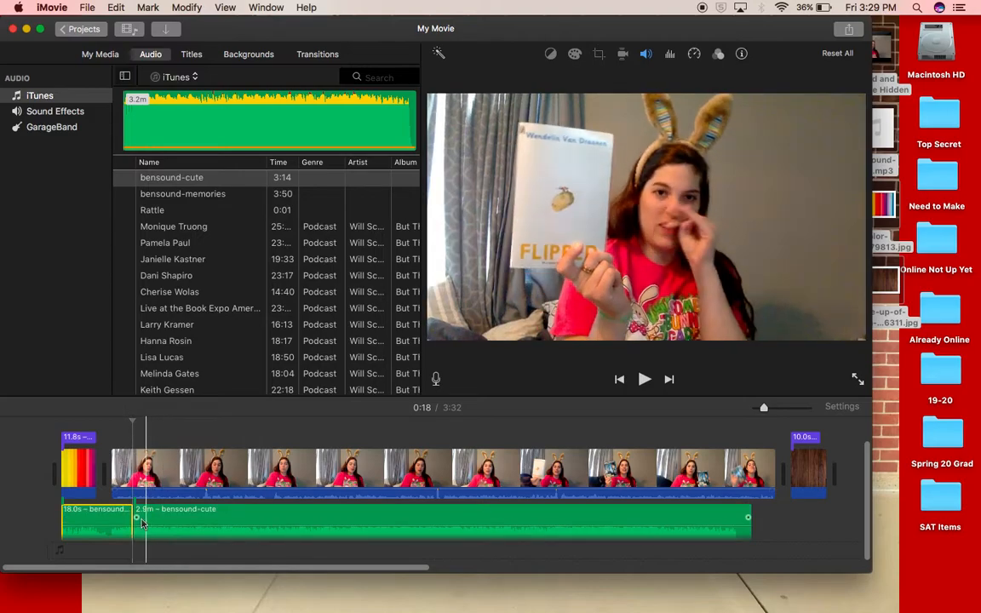
# - Trim the first music part to 11.8 s under the opening title and extend the second part back to the recorded clip's start
pyautogui.moveTo(130, 518)
pyautogui.mouseDown()
pyautogui.moveTo(99, 517)
pyautogui.moveTo(131, 519)
pyautogui.mouseUp()
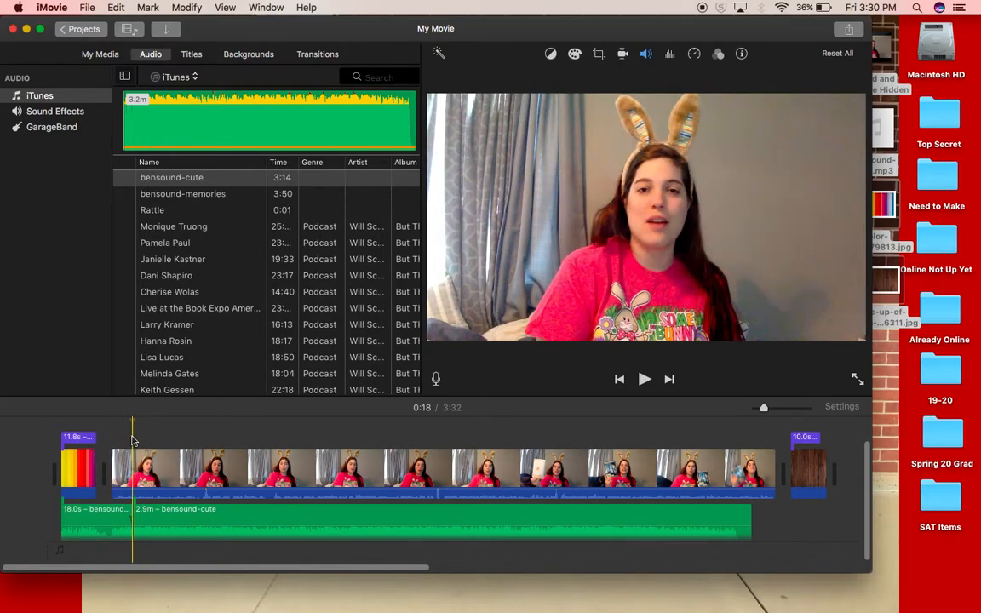
pyautogui.moveTo(133, 426); pyautogui.dragTo(110, 416)
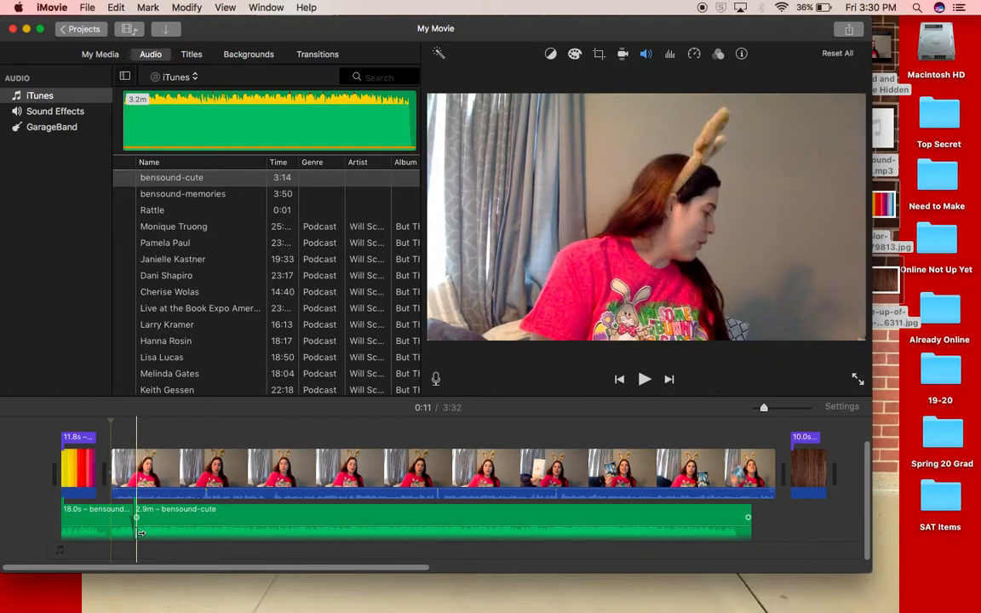
pyautogui.moveTo(137, 528); pyautogui.dragTo(84, 521)
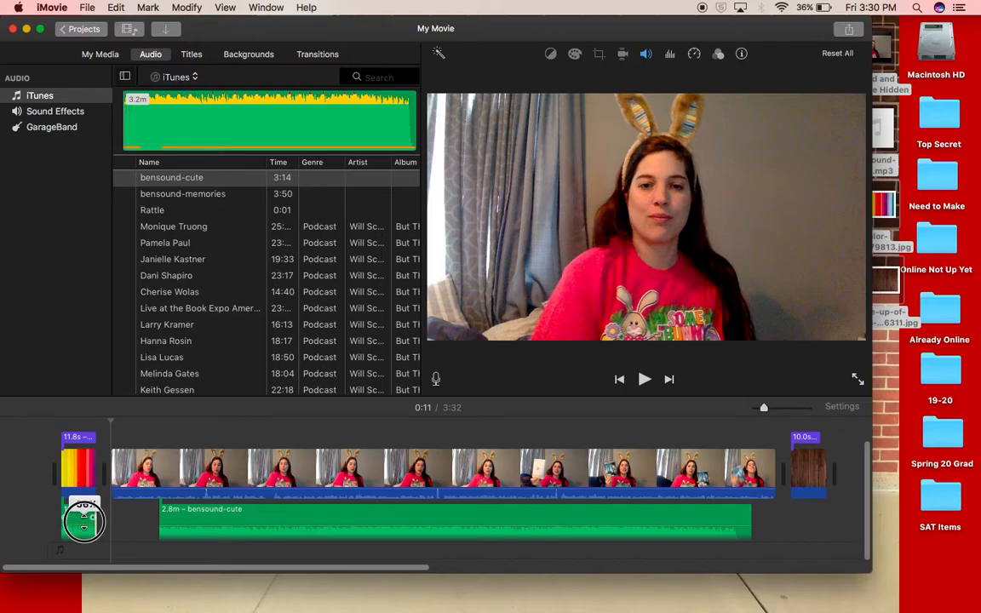
pyautogui.moveTo(162, 520); pyautogui.dragTo(112, 534)
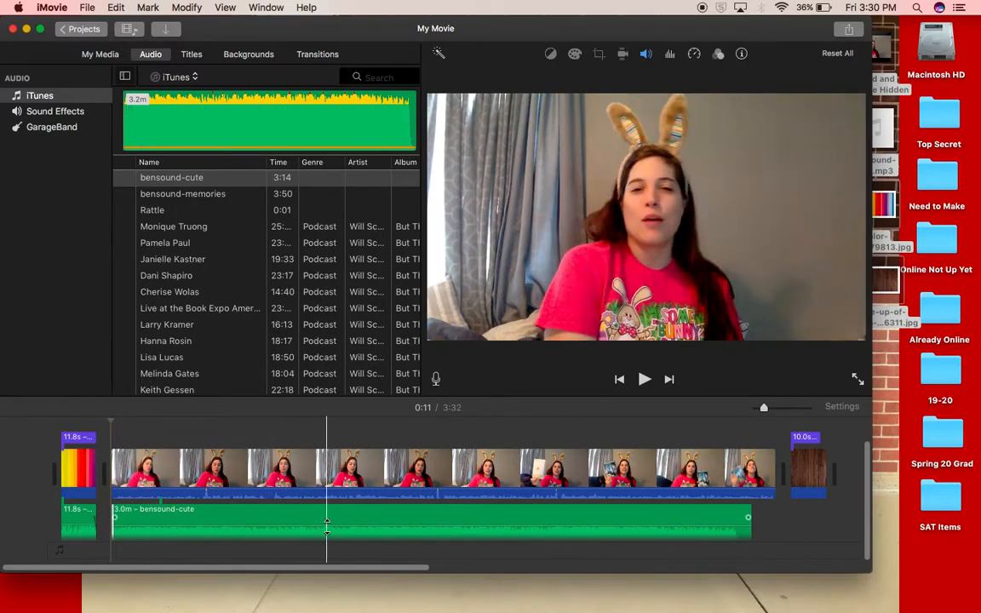
# - Lower the volume of the music under the recorded clip and try to extend its end toward the closing credits
pyautogui.moveTo(326, 521); pyautogui.dragTo(328, 534)
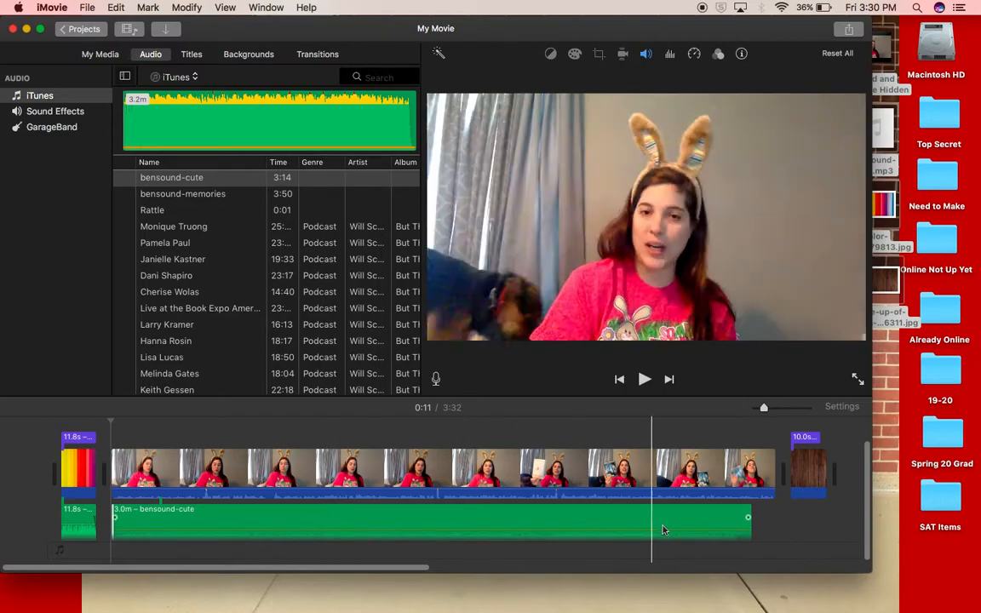
pyautogui.moveTo(749, 529)
pyautogui.mouseDown()
pyautogui.moveTo(780, 533)
pyautogui.moveTo(751, 514)
pyautogui.moveTo(767, 519)
pyautogui.mouseUp()
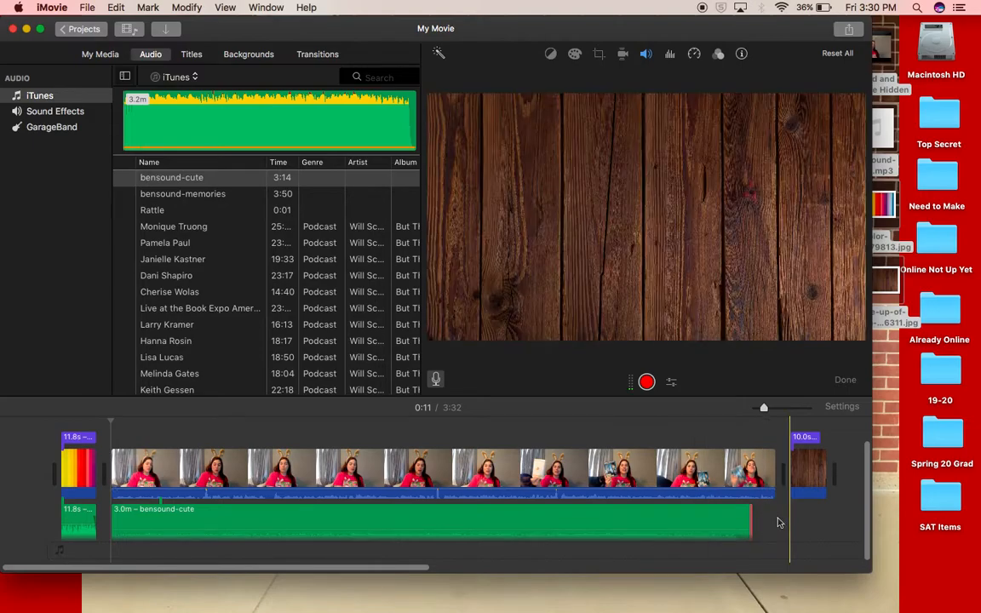
pyautogui.click(777, 523)
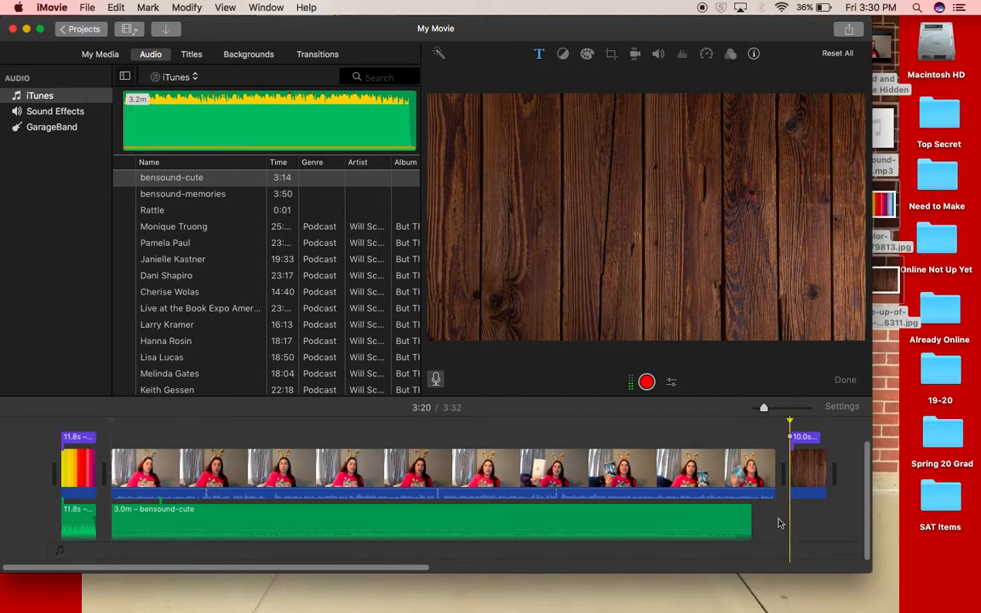
# - Record a voiceover of about 10.8 s over the closing wood background and extend the background with its credits to 17.6 s
pyautogui.click(646, 384)
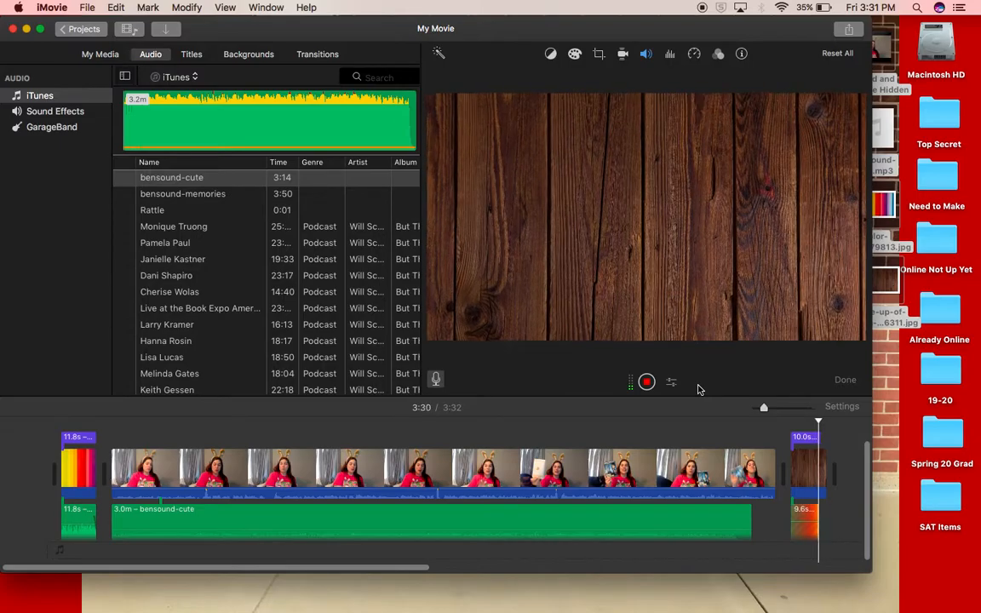
pyautogui.click(647, 382)
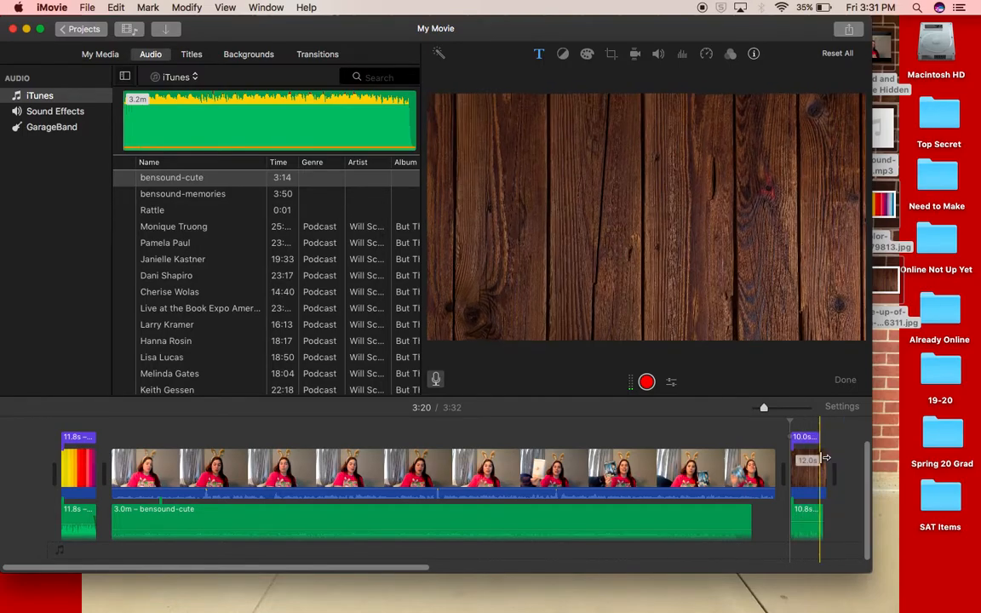
pyautogui.moveTo(829, 460); pyautogui.dragTo(843, 433)
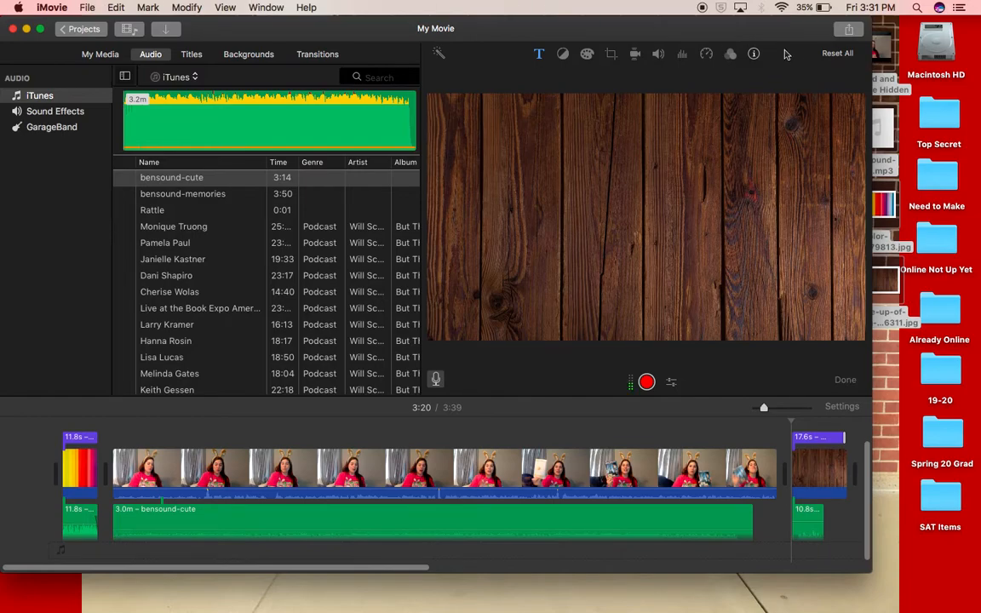
# - Export the movie as a video and audio file named "Flipped Book Review" to the Desktop
pyautogui.click(847, 32)
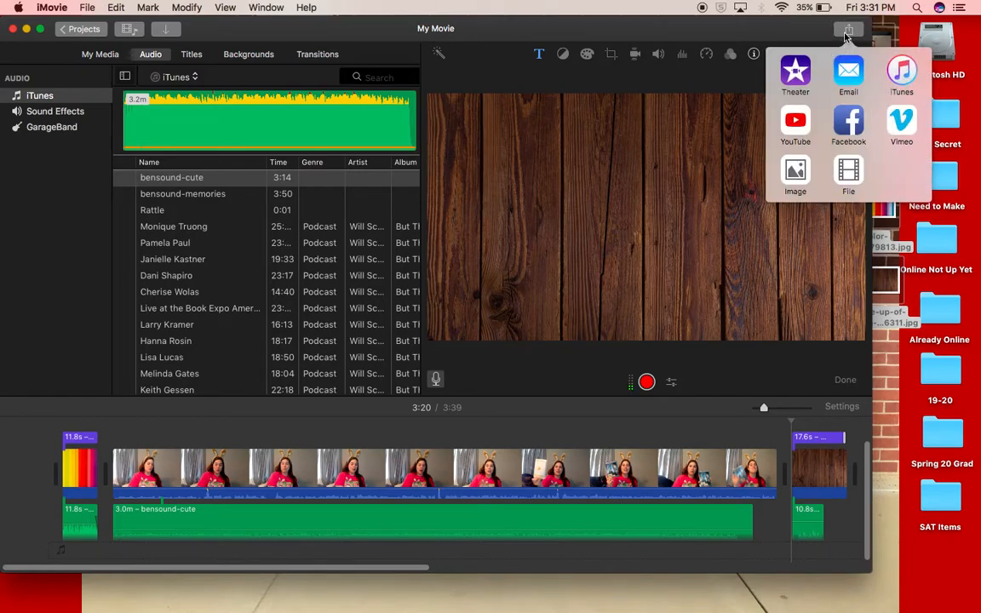
pyautogui.click(852, 173)
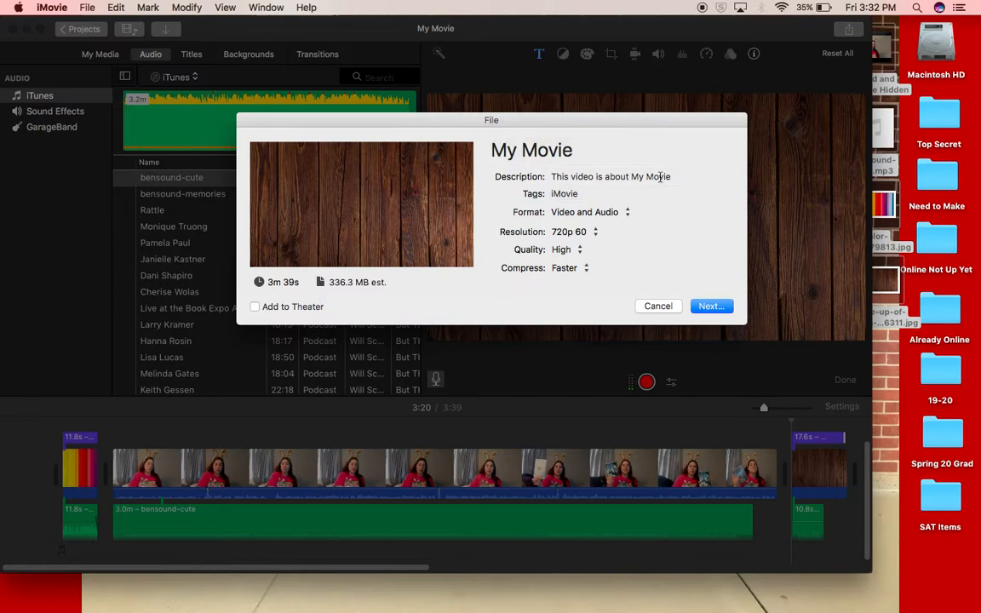
pyautogui.click(710, 308)
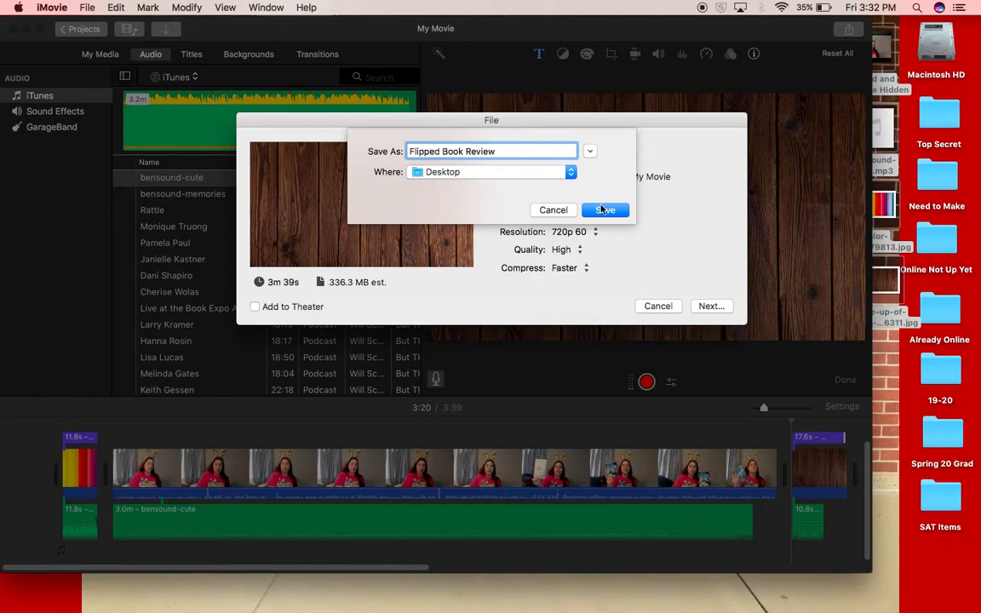
pyautogui.click(602, 210)
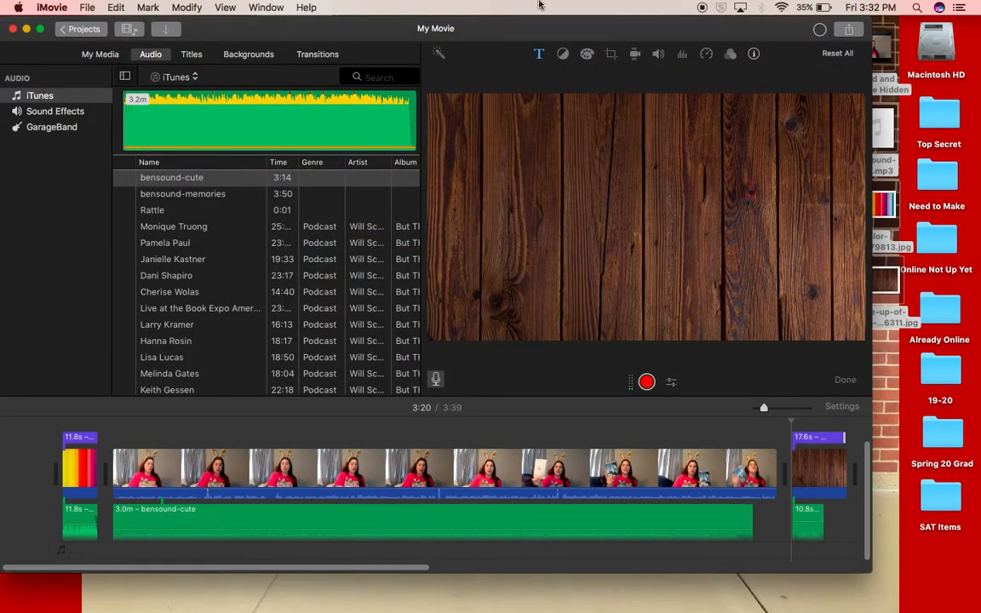
# - Place the exported "Flipped Book Review.mp4" below the wood image file on the desktop and minimize the iMovie window
pyautogui.moveTo(576, 26); pyautogui.dragTo(536, 24)
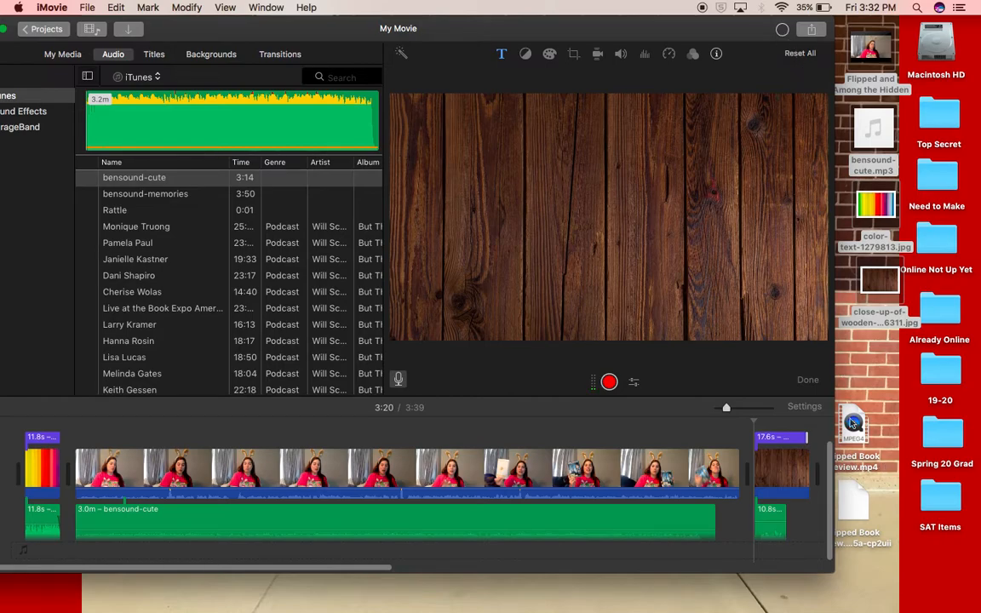
pyautogui.moveTo(853, 423); pyautogui.dragTo(877, 368)
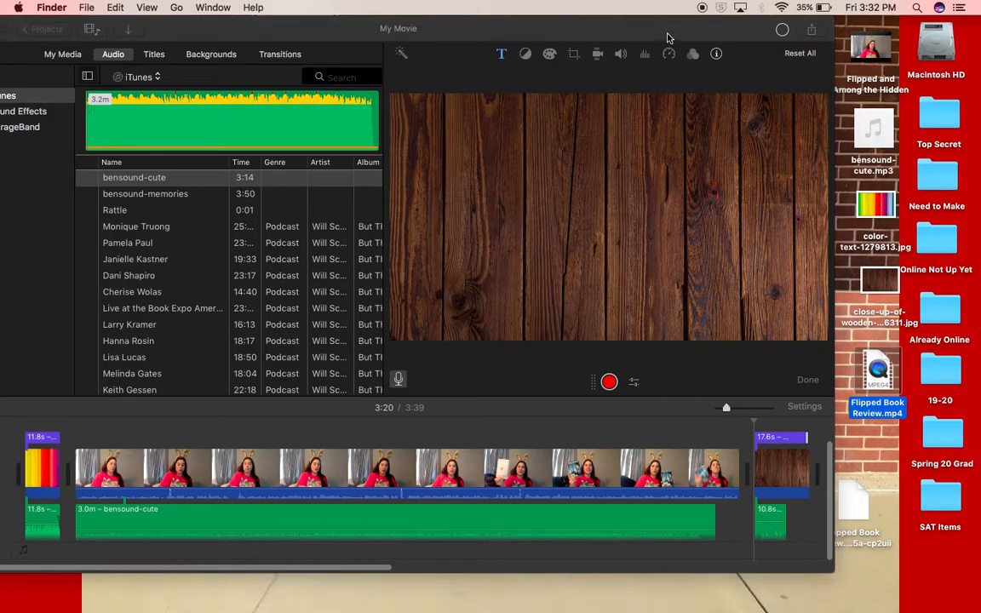
pyautogui.moveTo(668, 37); pyautogui.dragTo(731, 38)
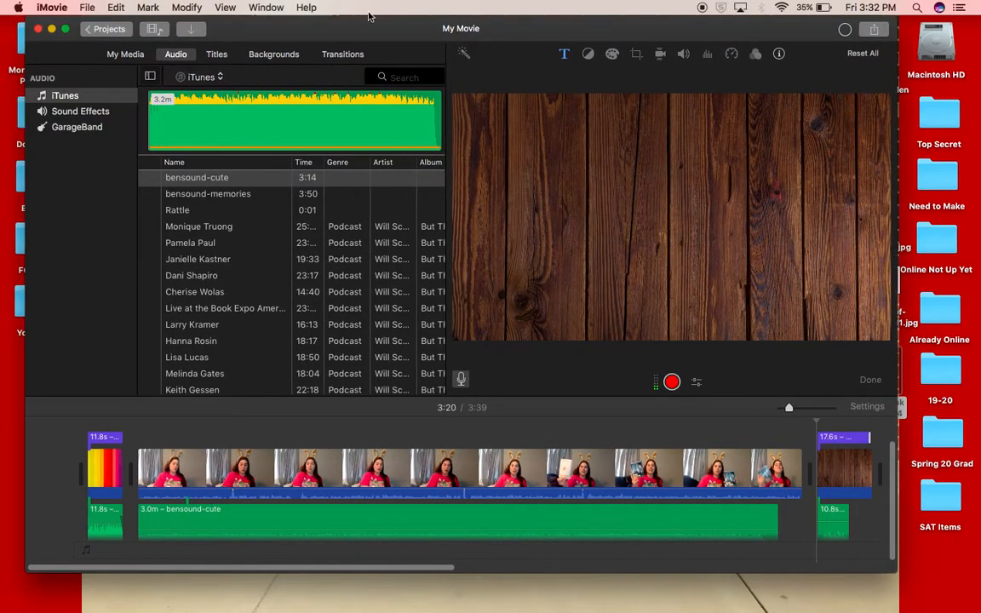
pyautogui.click(50, 29)
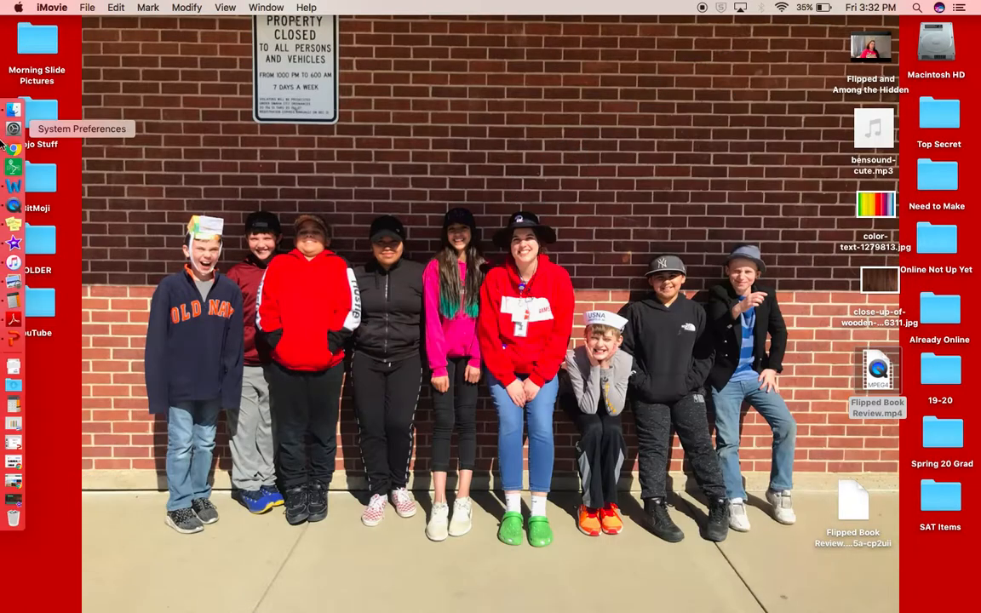
# - Switch to the YouTube channel page in Chrome and start a new video upload
pyautogui.click(11, 467)
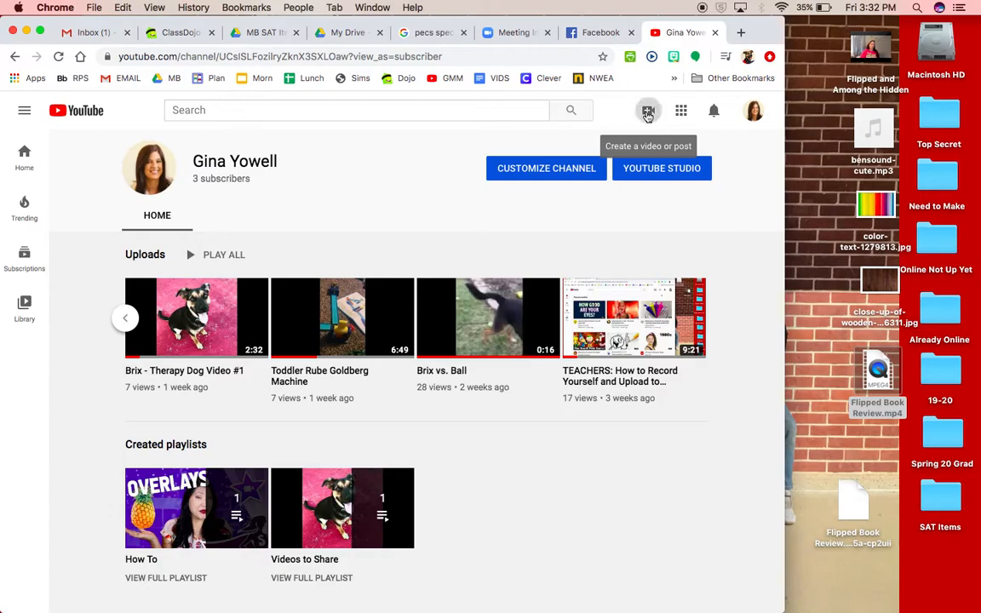
pyautogui.click(648, 113)
pyautogui.click(701, 145)
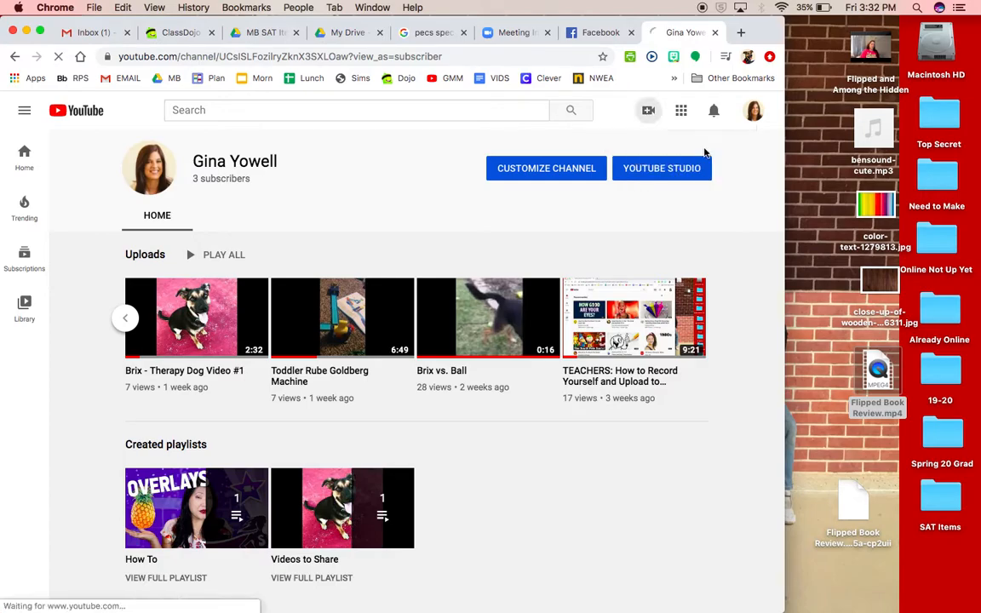